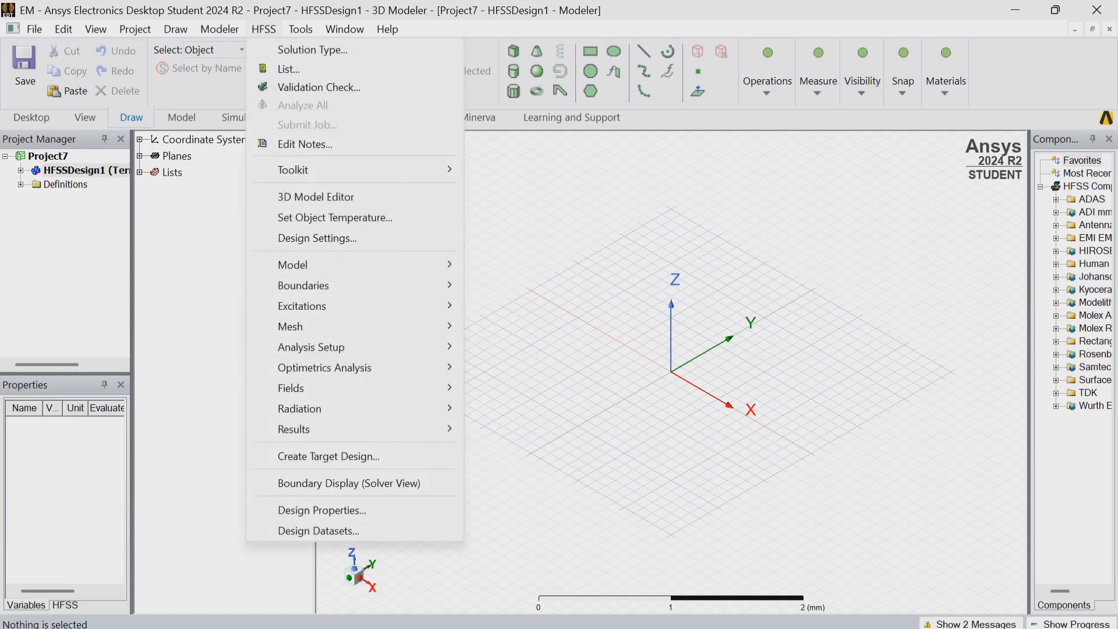
Set the solution type to HFSS with Modal Network Analysis and the model units to mm.
left_click(313, 51)
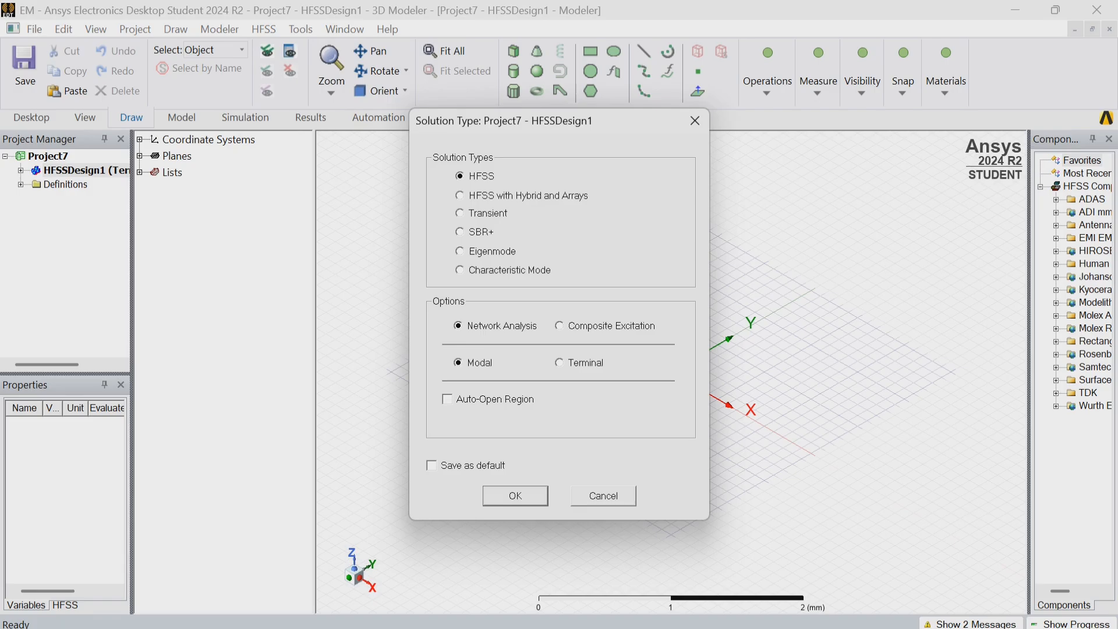
key("Return")
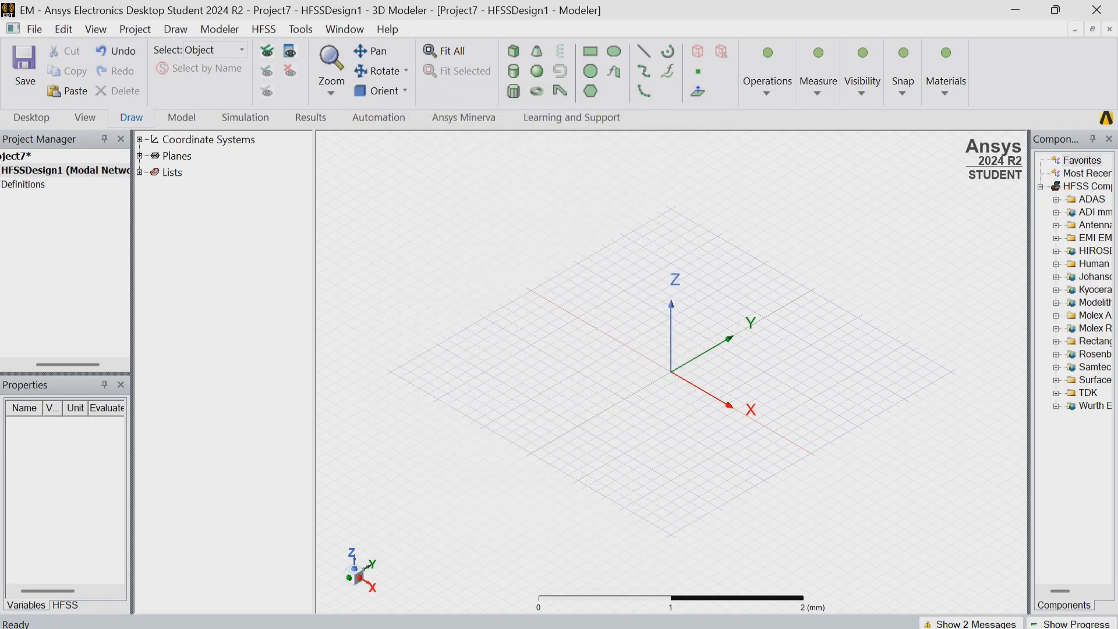
left_click(220, 29)
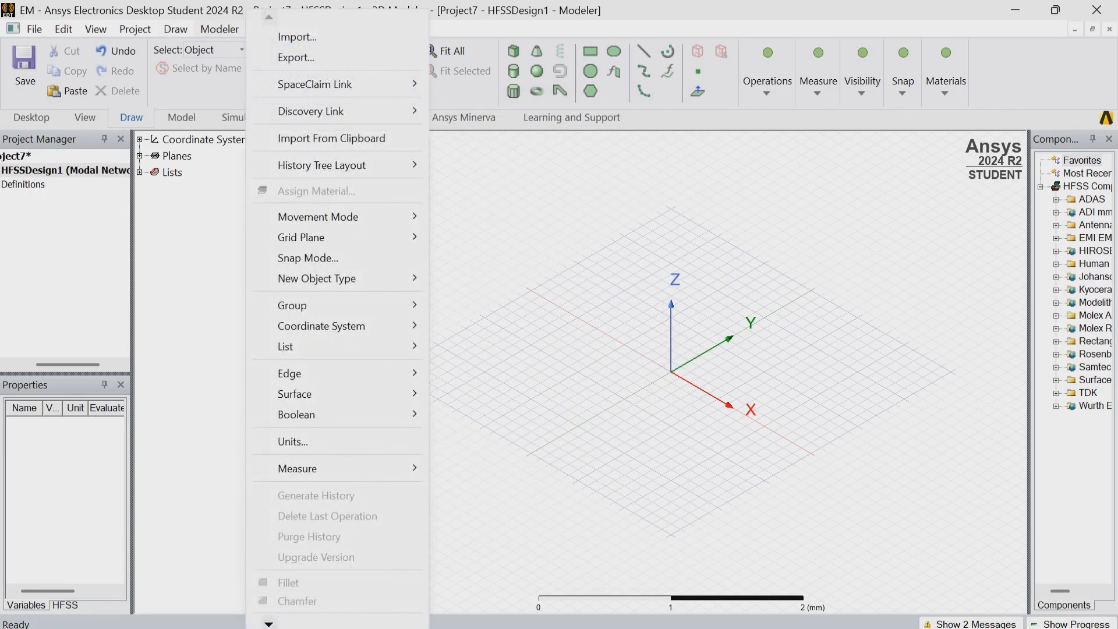
left_click(293, 442)
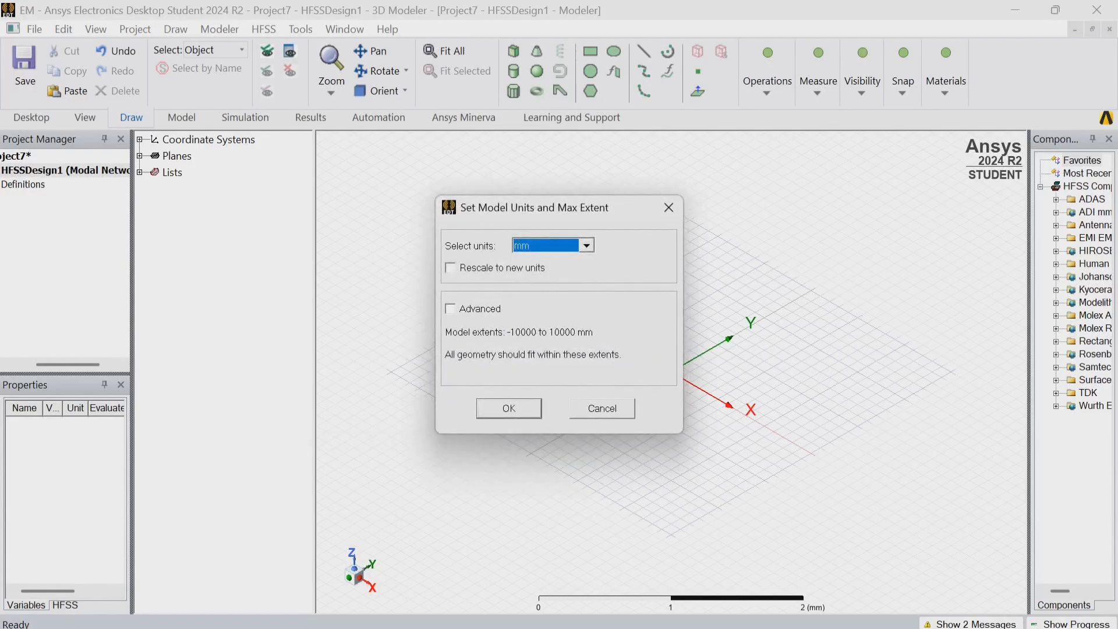
left_click(509, 409)
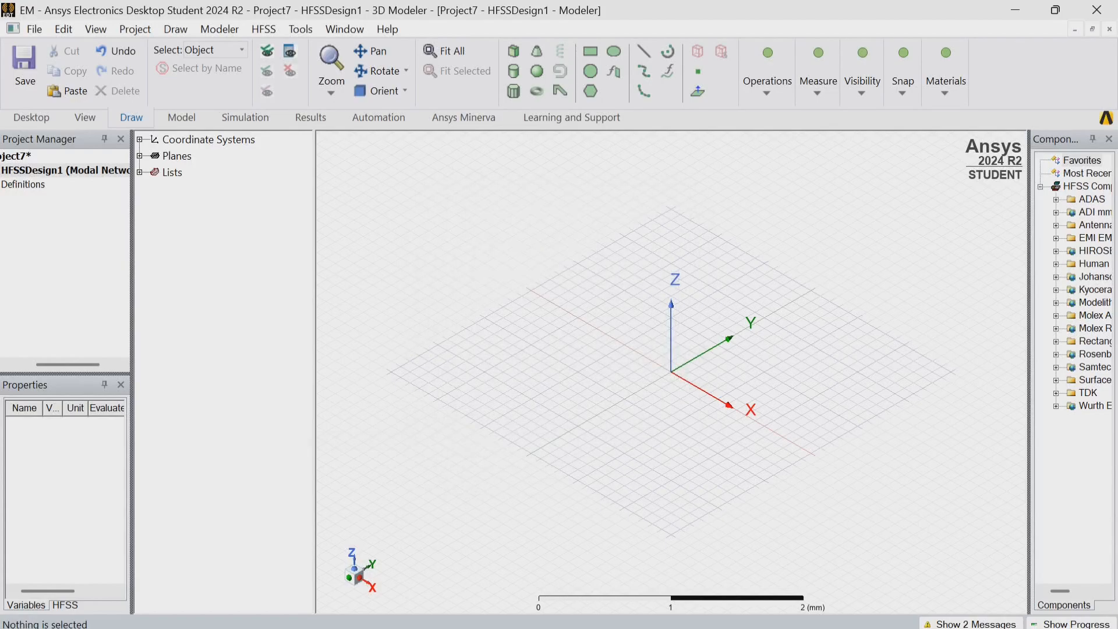
Draw a box about 1.4 by 1.4 mm and 0.3 mm high on the XY plane near the origin.
left_click(513, 51)
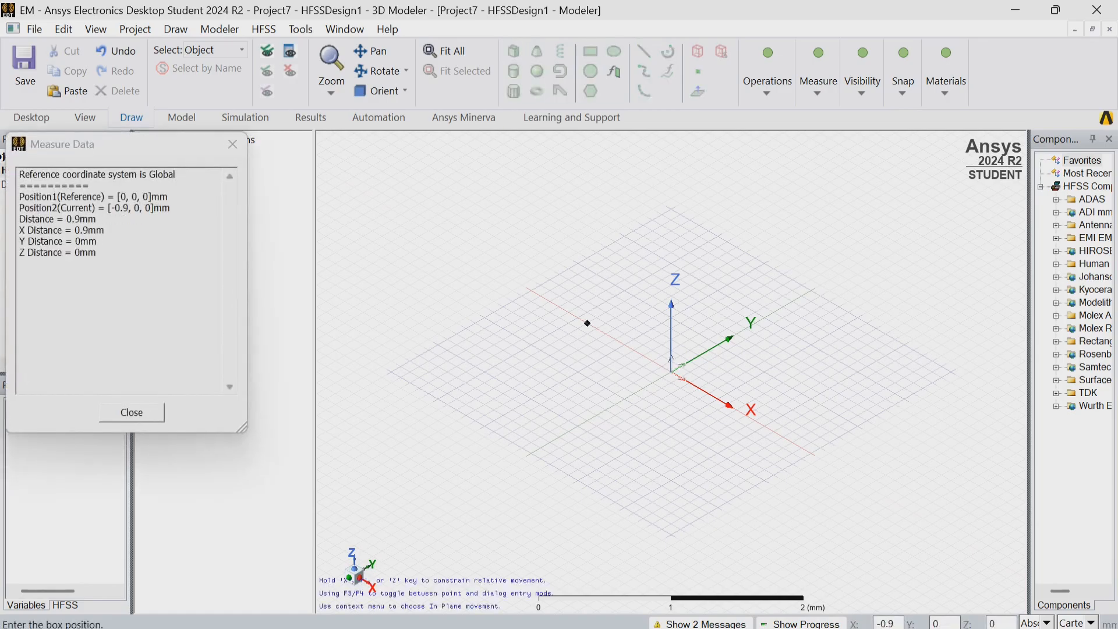
left_click(596, 339)
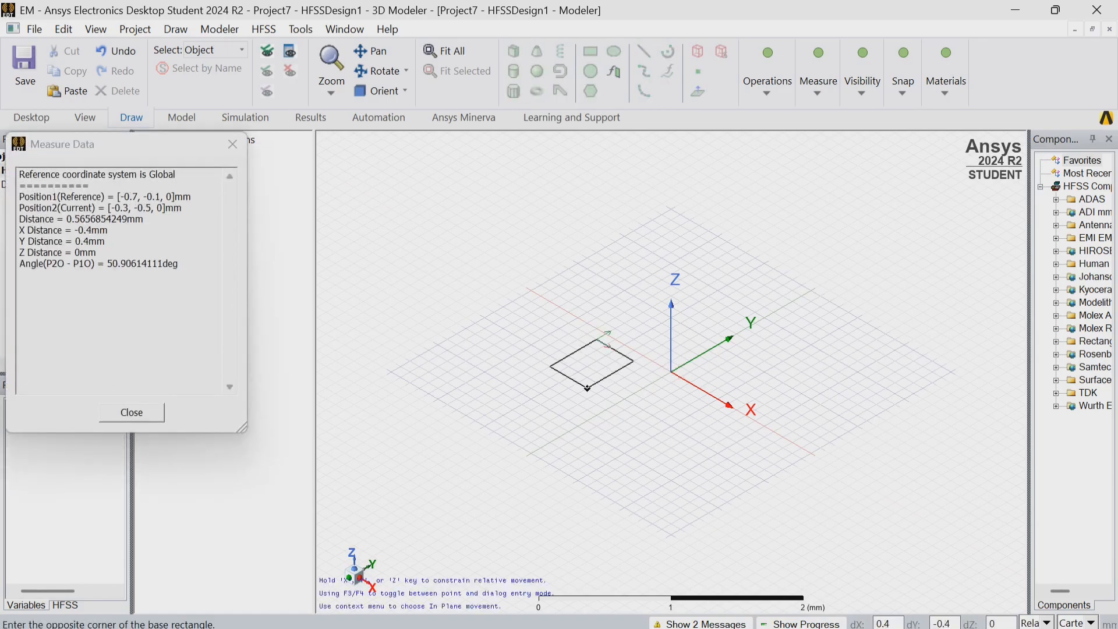
left_click(597, 491)
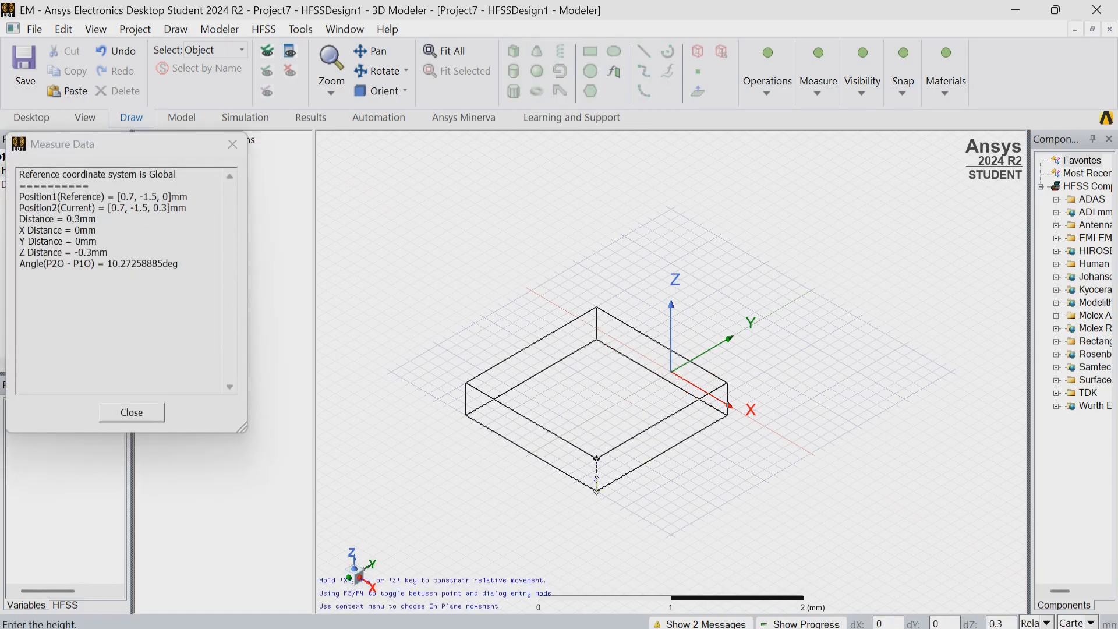
left_click(597, 460)
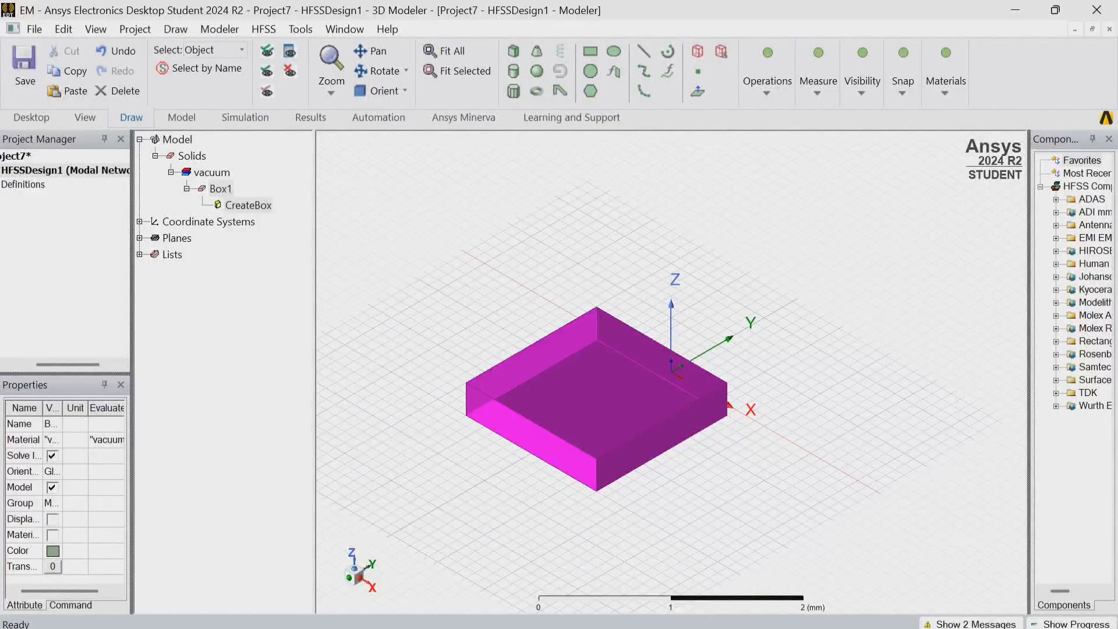
Set the box's position to -25, -25, 0 mm.
double_click(247, 205)
double_click(349, 253)
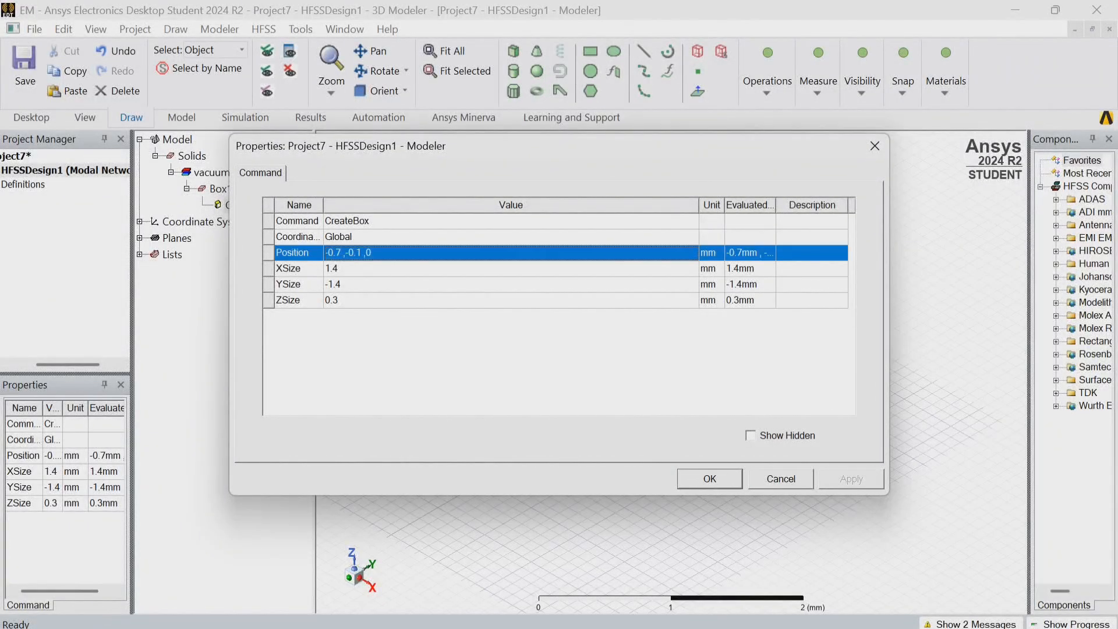
key("BackSpace")
type("-2")
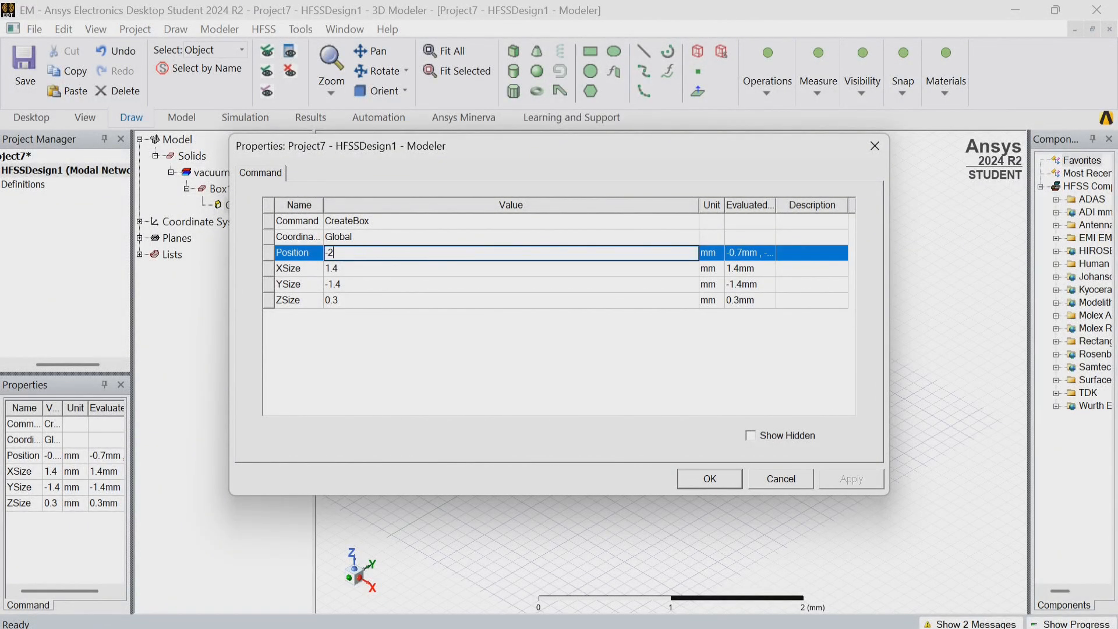
type("5,-25,0")
key("Return")
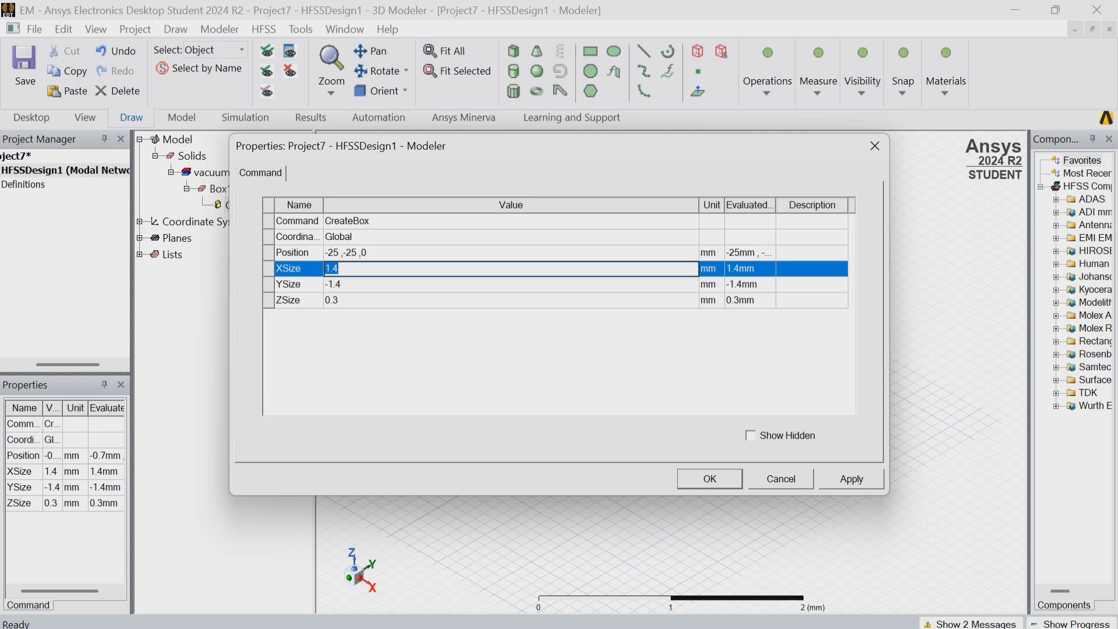
Set the box's size to 50 mm in X, 50 mm in Y and -1.6 mm in Z.
type("50")
key("Return")
key("BackSpace")
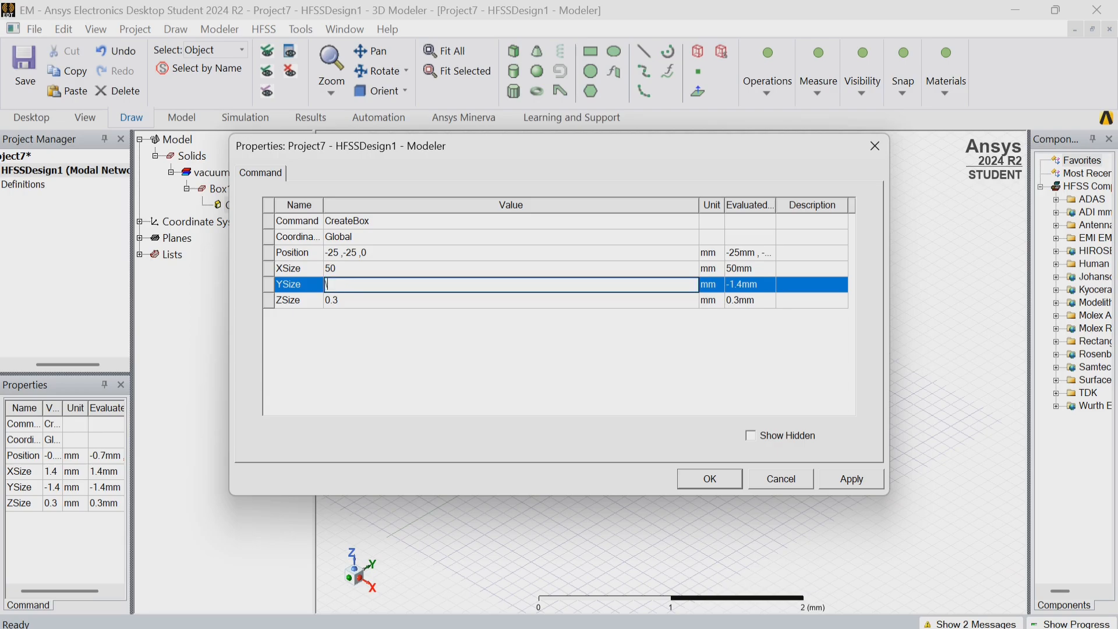
type("50")
key("Return")
key("BackSpace")
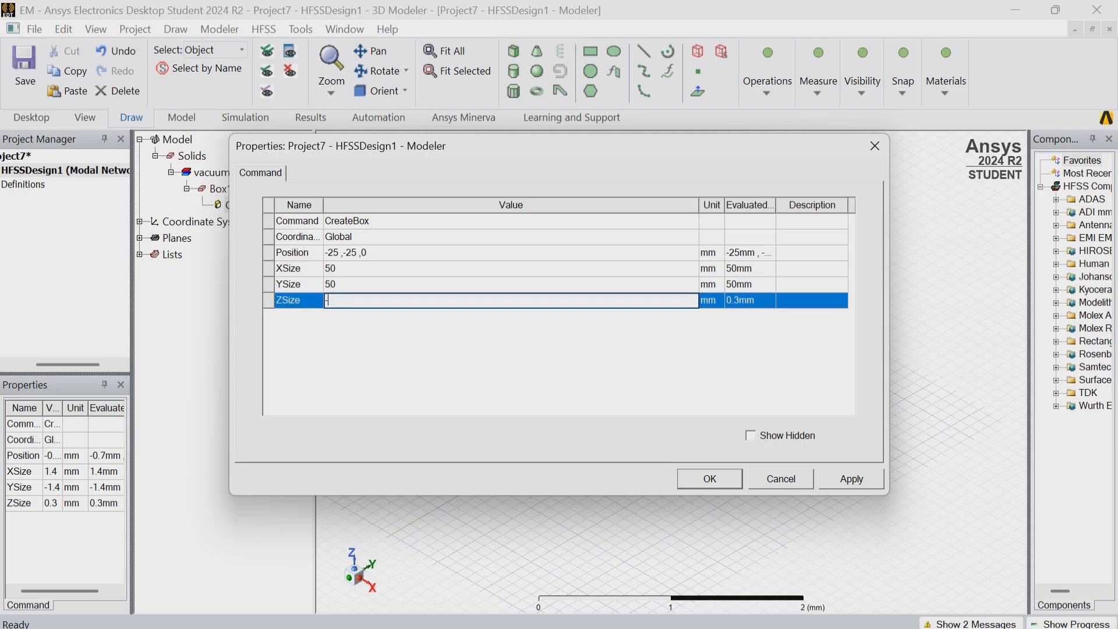
type("-1.6")
key("Return")
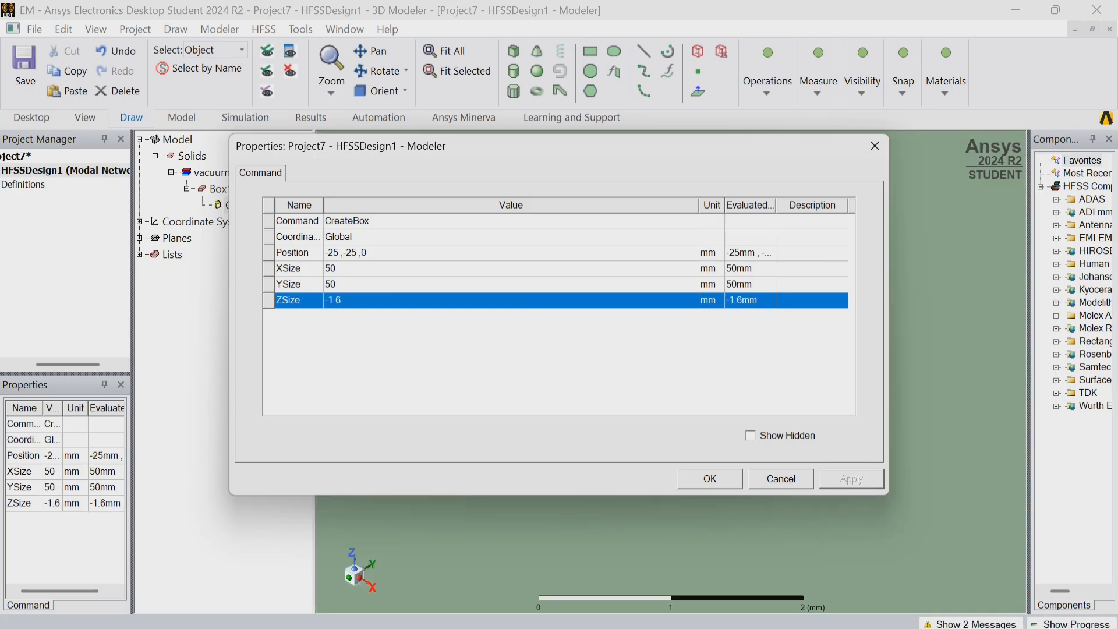
key("Return")
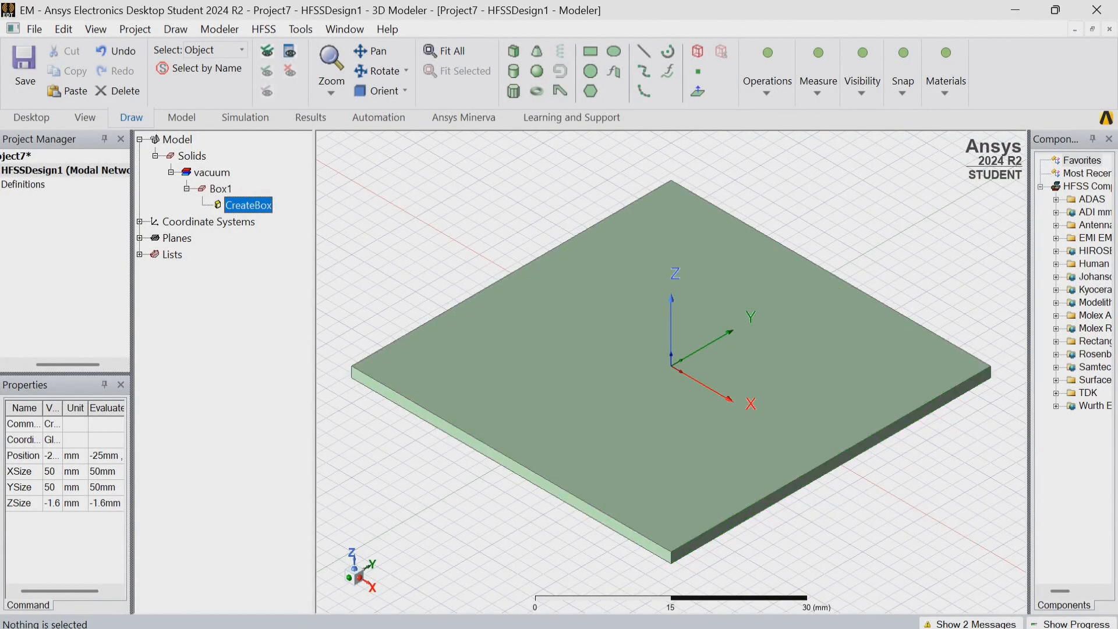
Rename the box as Substrate.
left_click(221, 189)
double_click(220, 189)
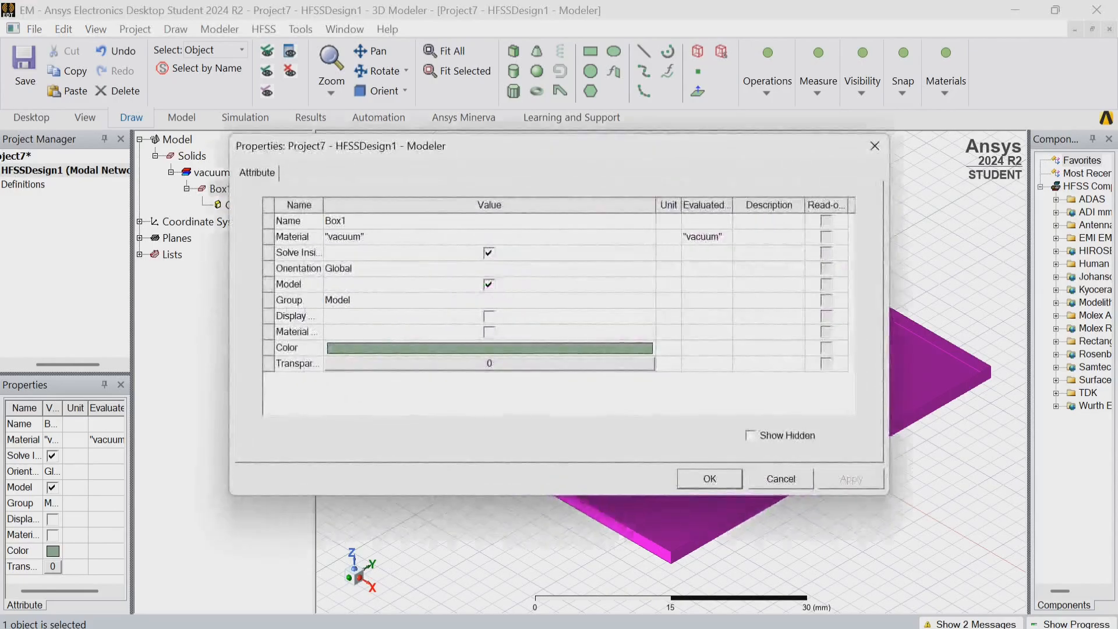
double_click(361, 222)
key("BackSpace")
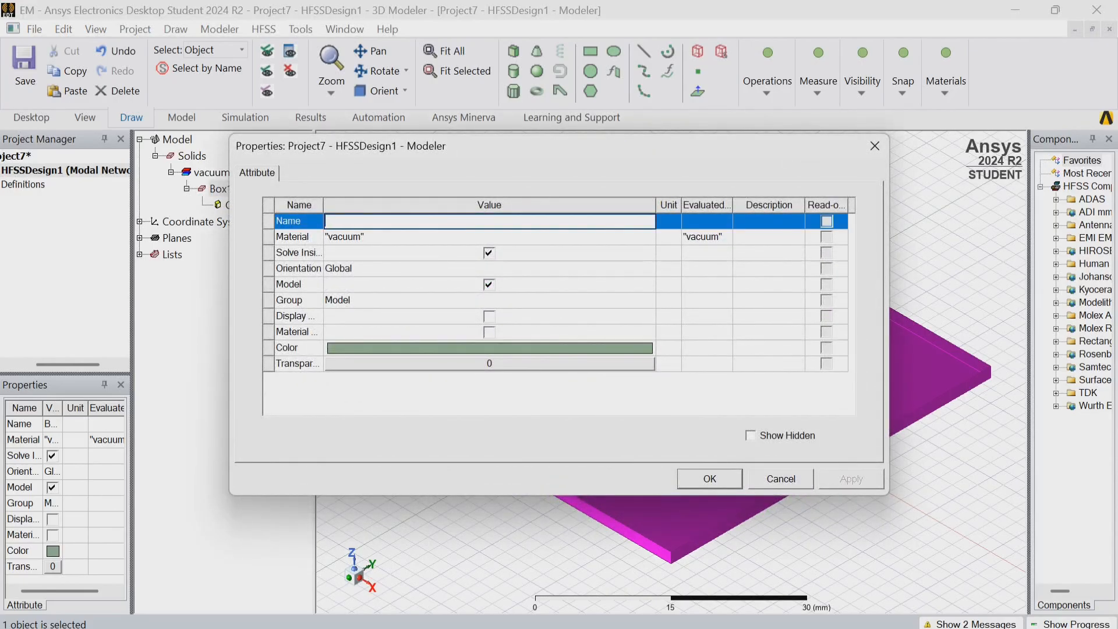
type("Substrate")
key("Return")
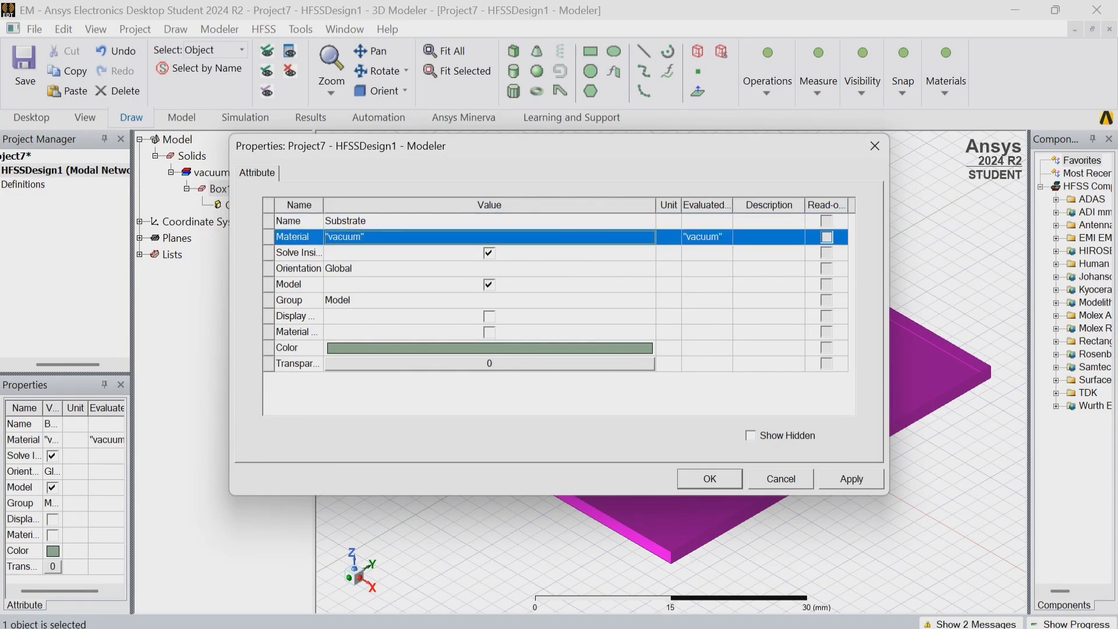
Assign the FR4_epoxy material to the substrate.
left_click(490, 237)
type("fr4")
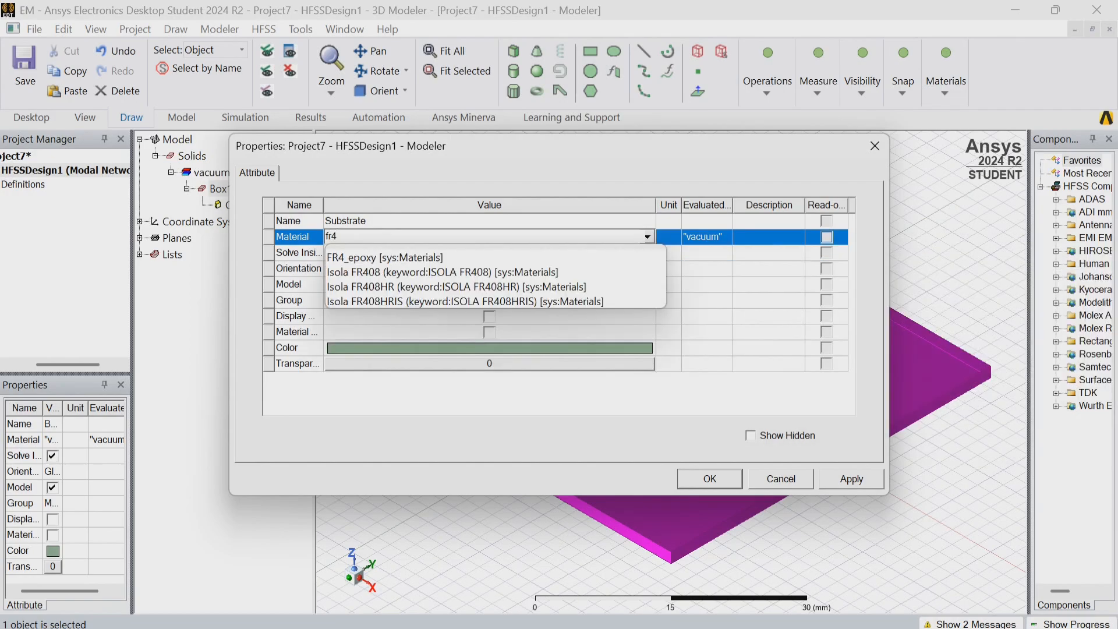
key("Down")
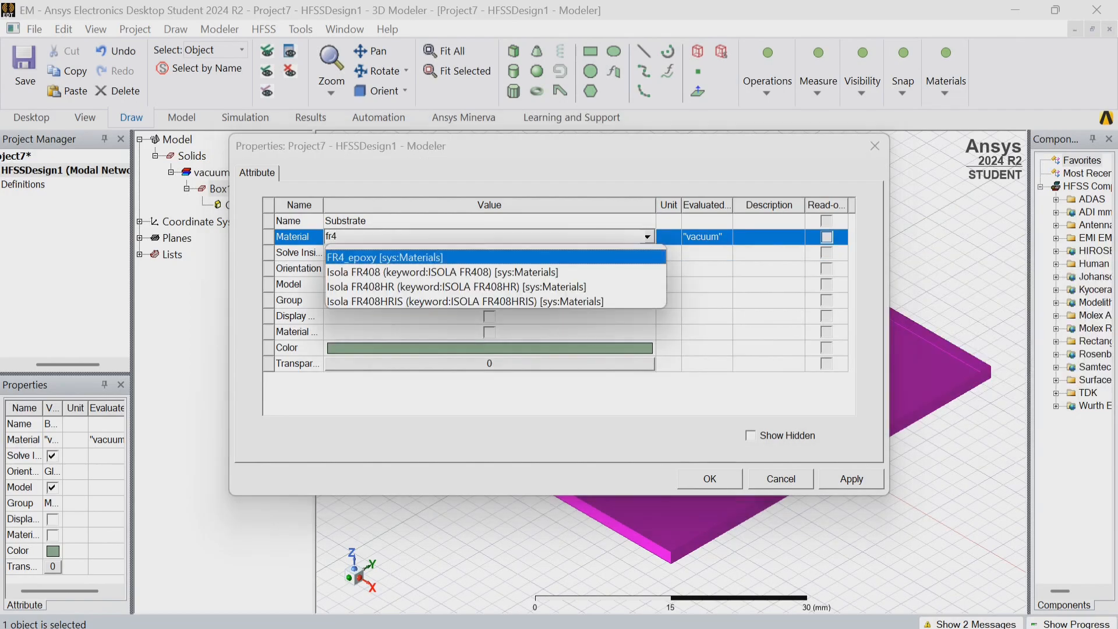
key("Return")
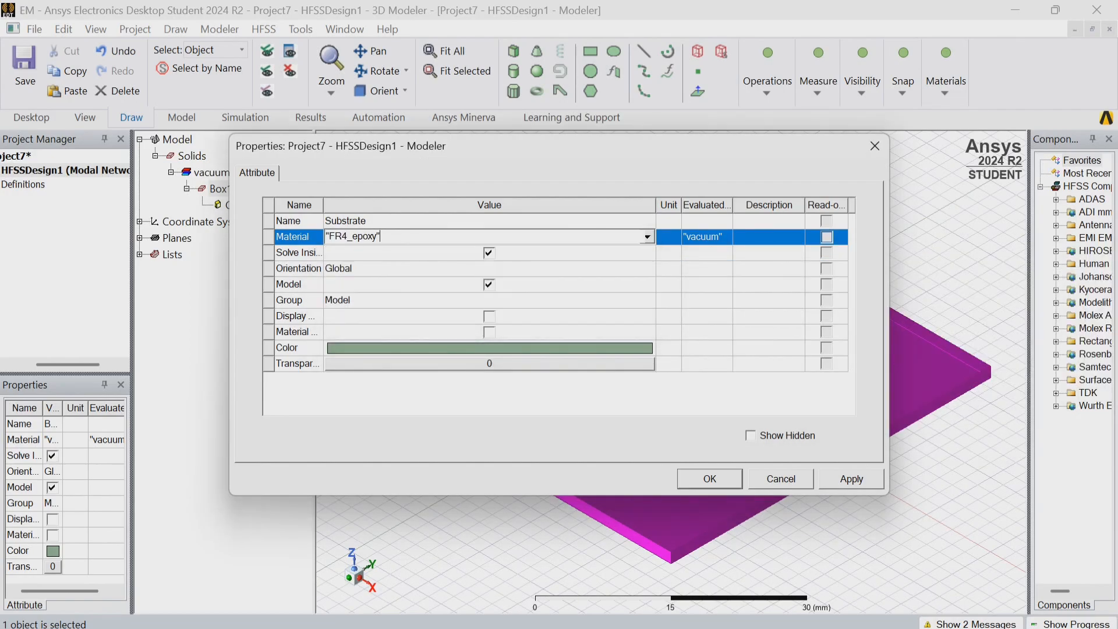
key("Return")
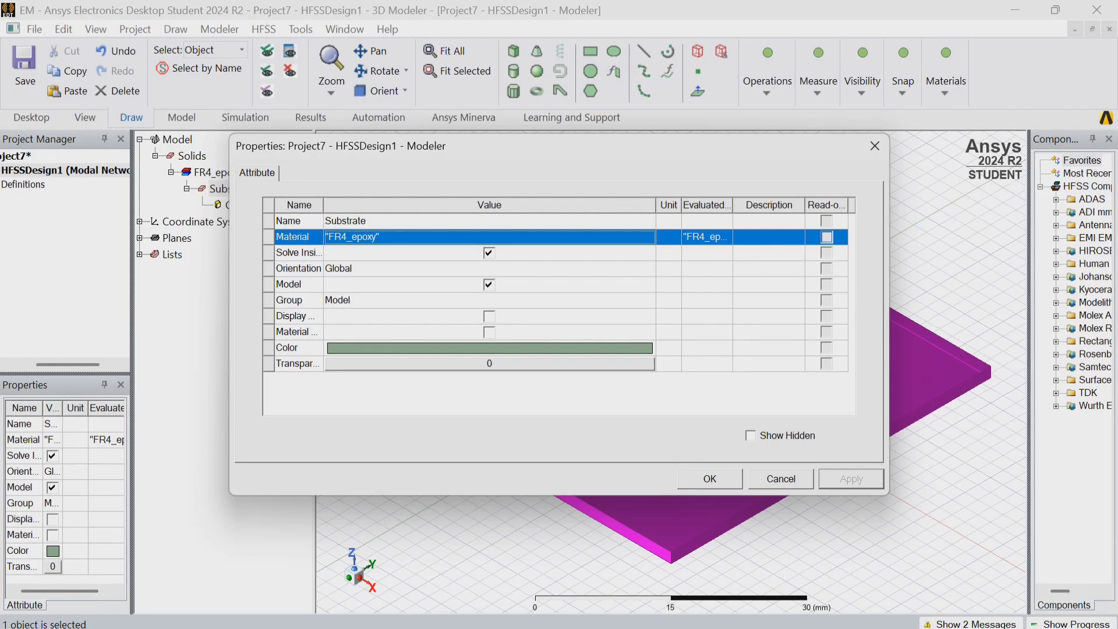
key("Return")
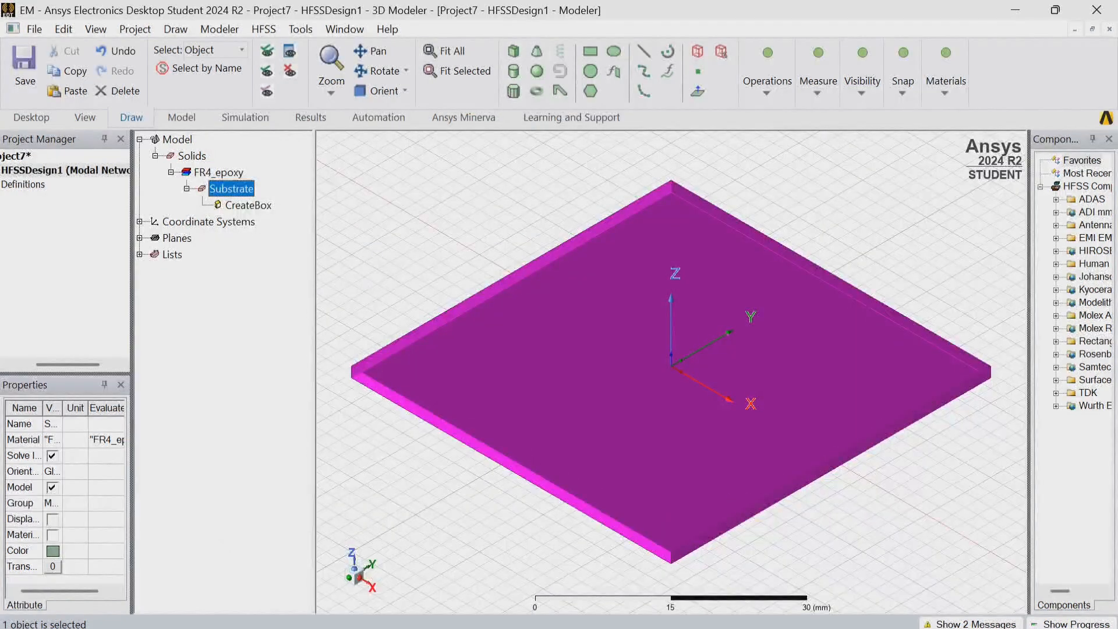
Draw a rectangle about 26 by 16 mm on the substrate's upper face.
left_click(590, 51)
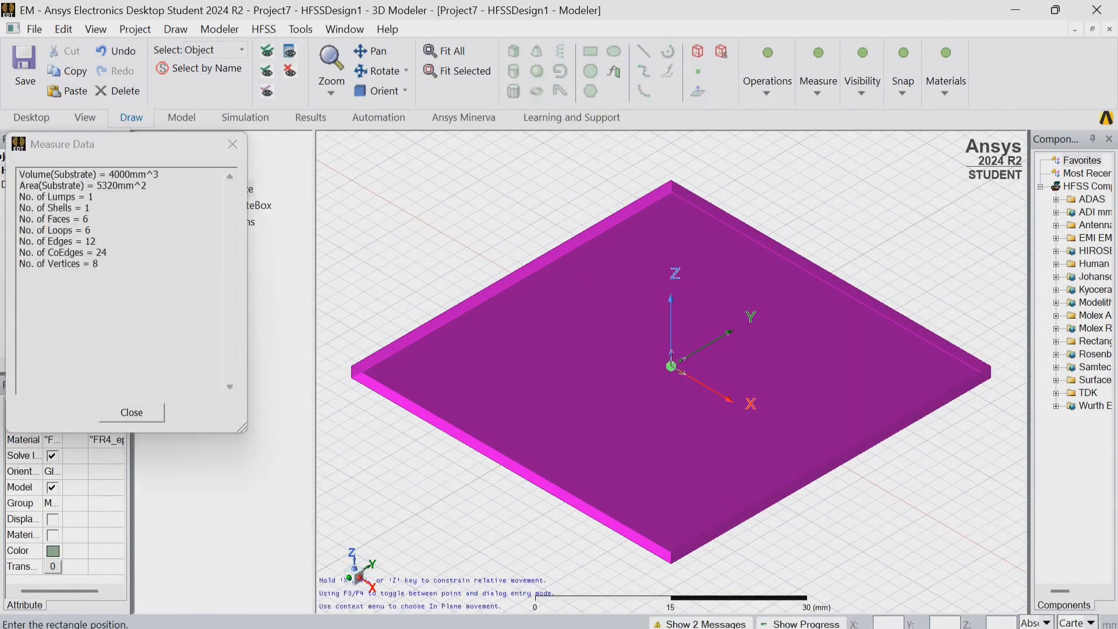
left_click(619, 300)
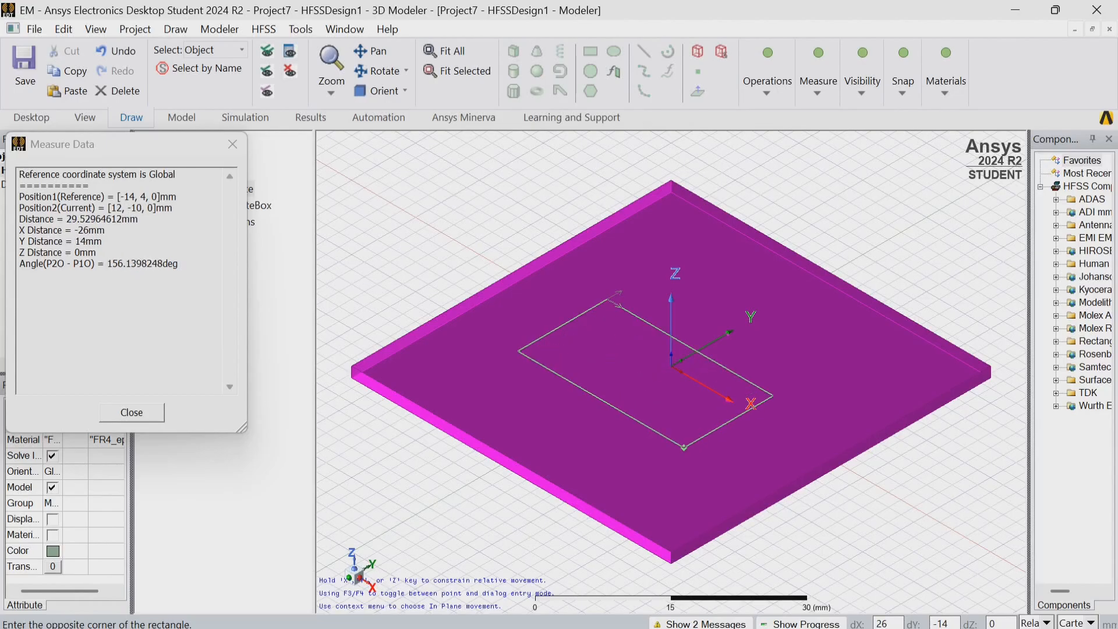
left_click(671, 455)
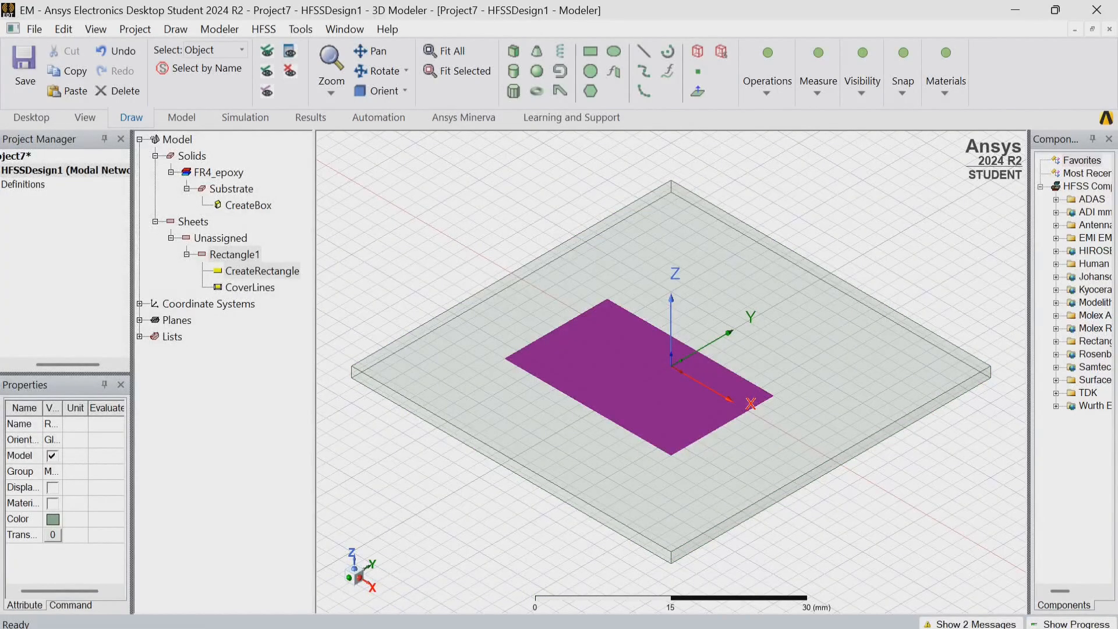
Set the rectangle's position to -14, -14, 0 mm.
double_click(262, 271)
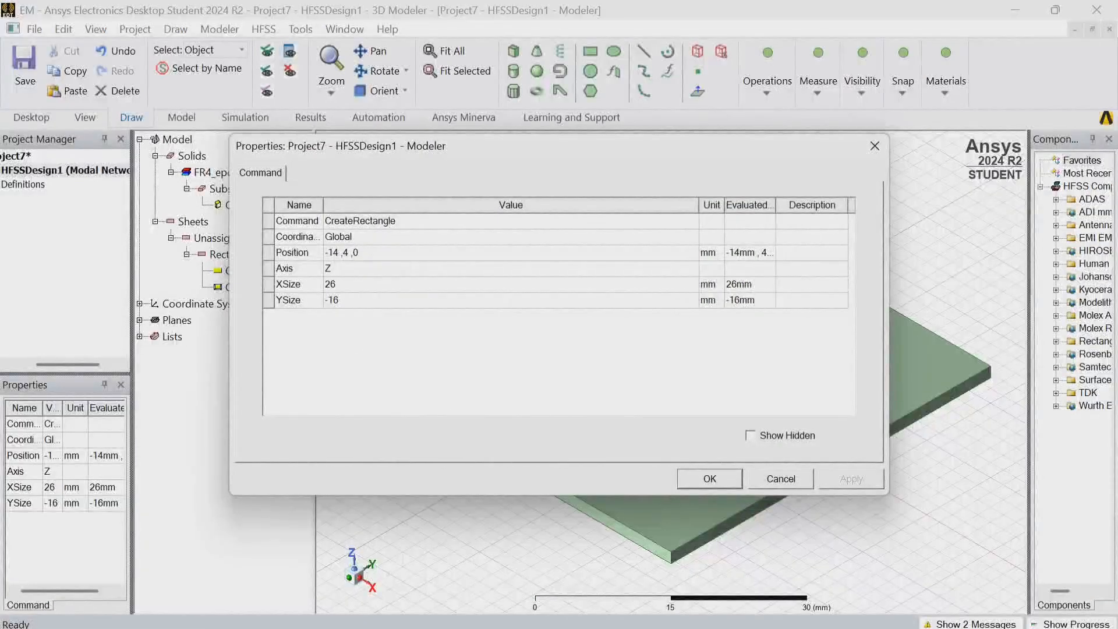
left_click(360, 253)
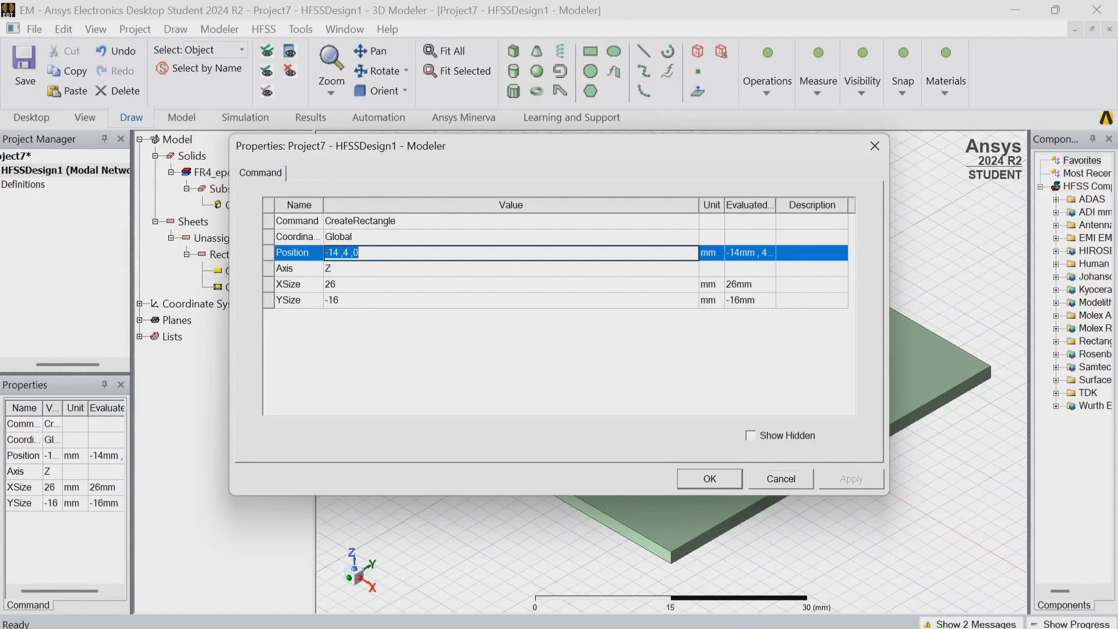
key("BackSpace")
type("-14,-14,0")
Set the rectangle's X and Y sizes to 28 mm each.
left_click(349, 284)
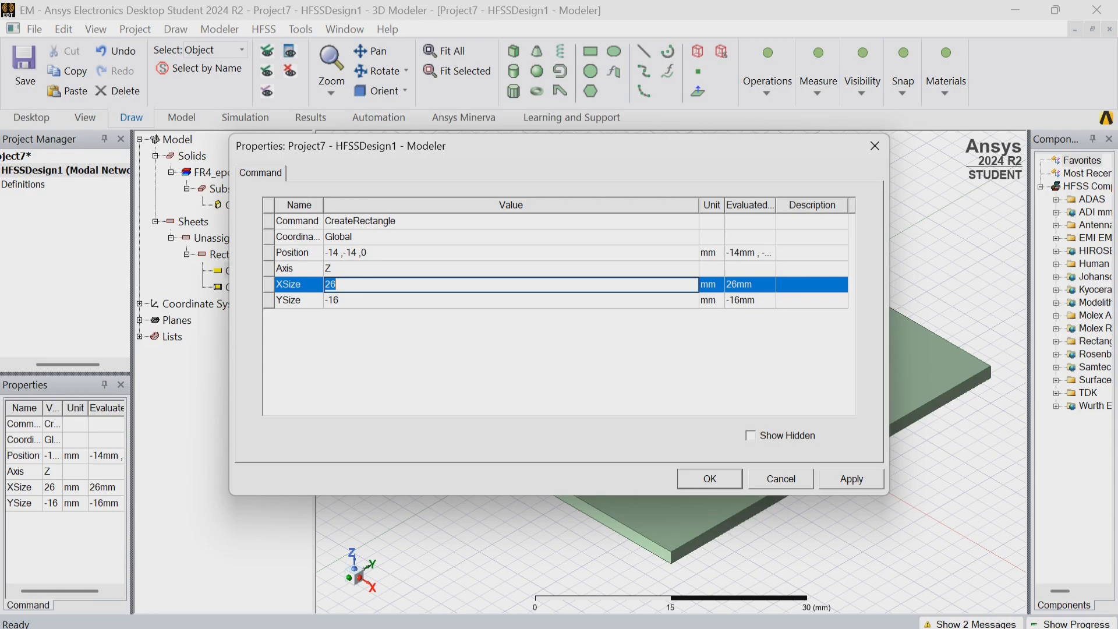
type("28")
left_click(349, 300)
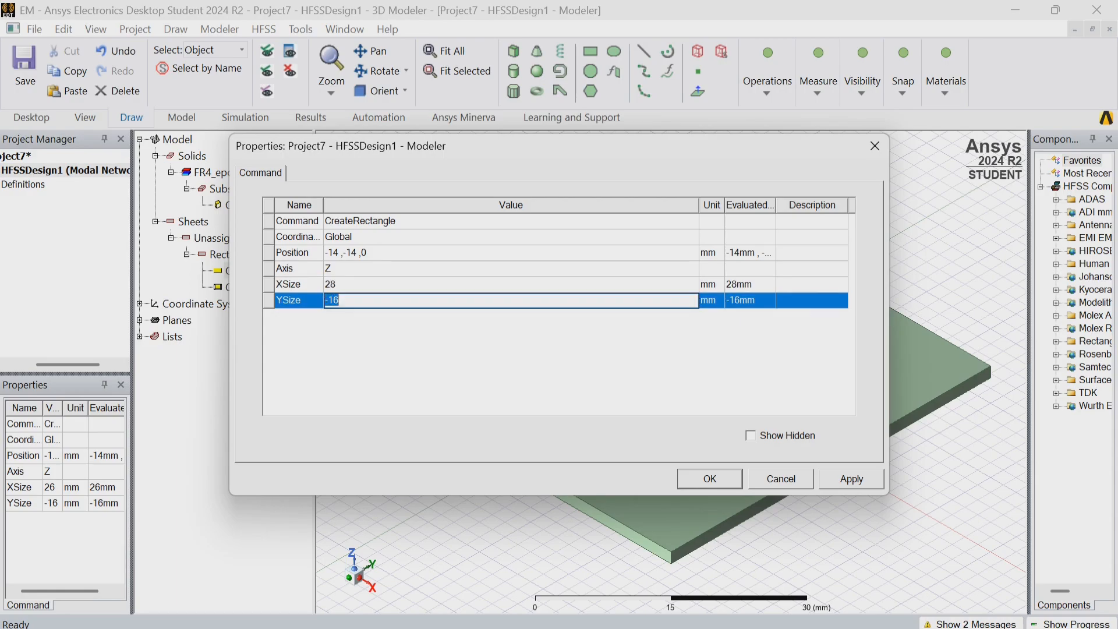
type("28")
key("Return")
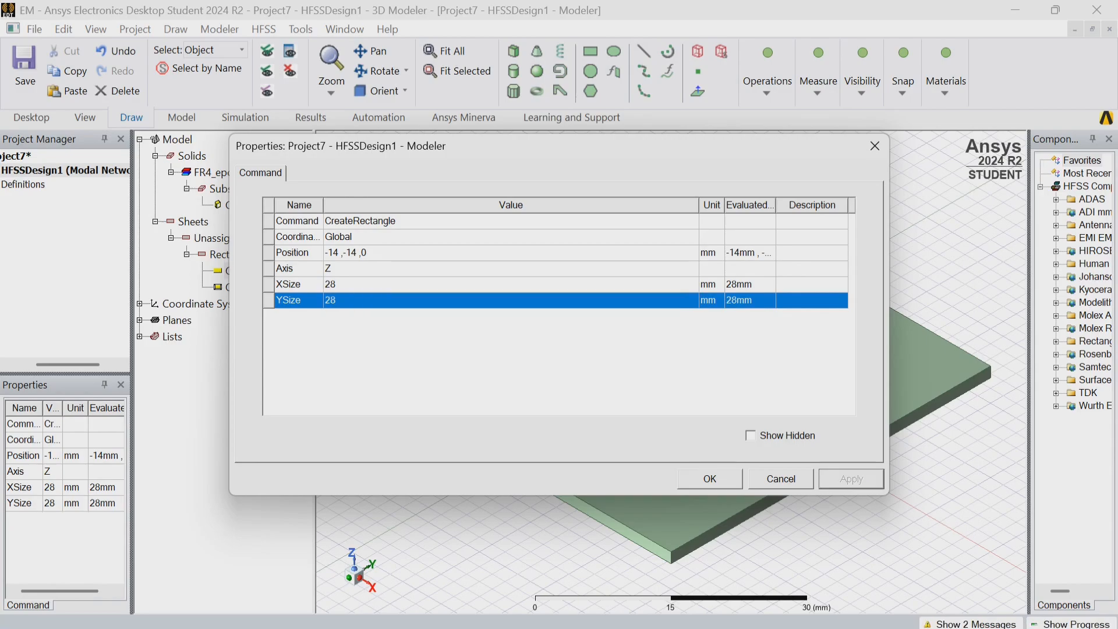
key("Return")
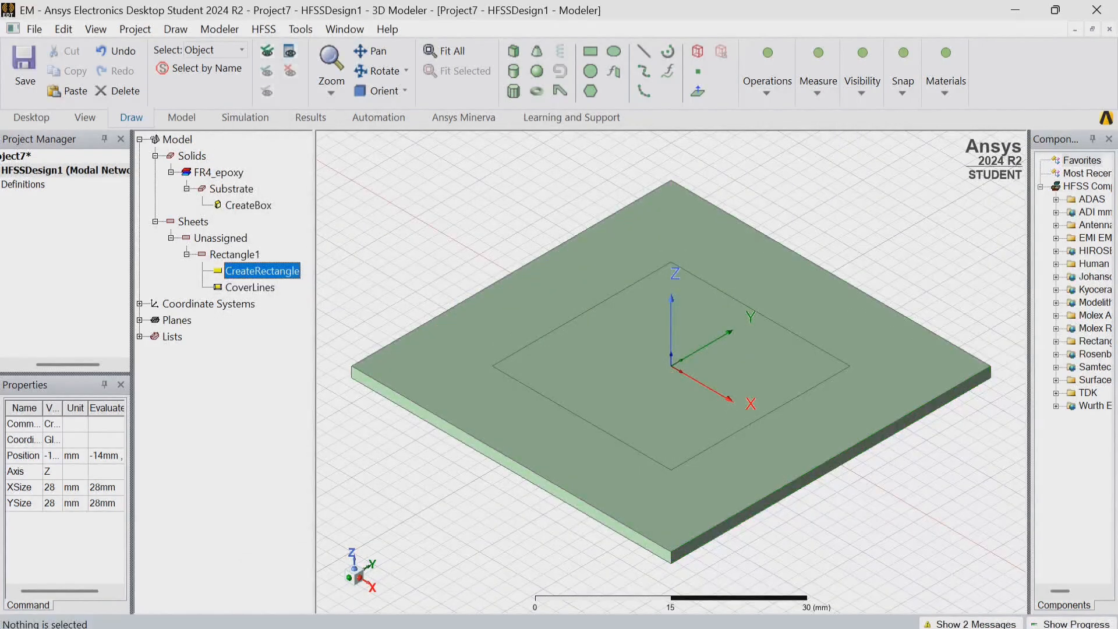
Rename the 28 mm square sheet as Patch and set its colour to orange.
double_click(235, 255)
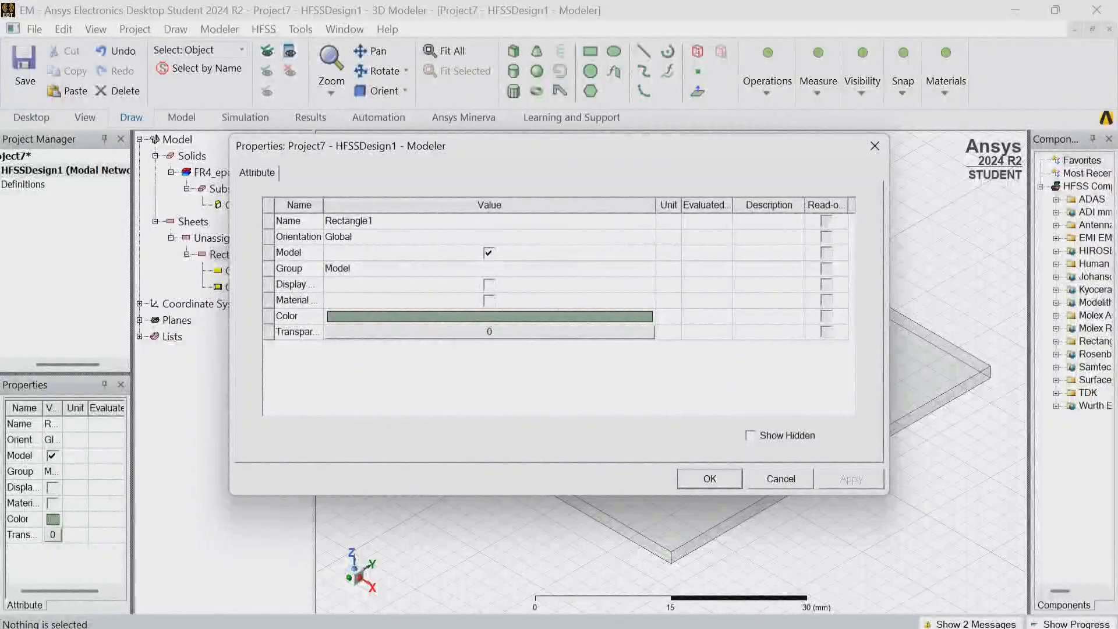
double_click(349, 221)
key("BackSpace")
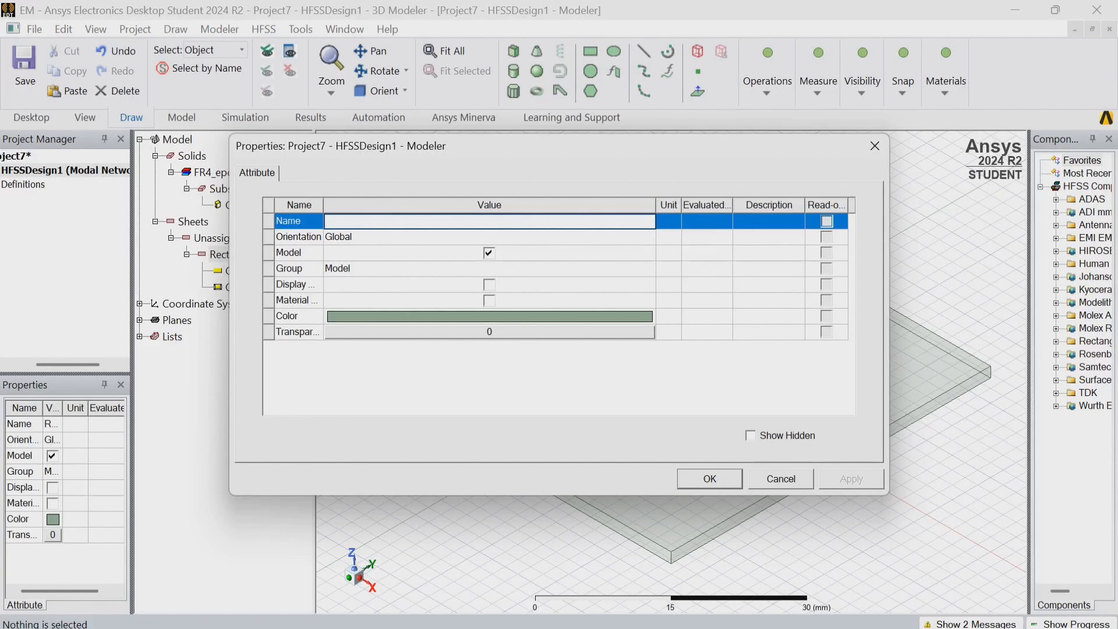
type("Patch")
left_click(490, 316)
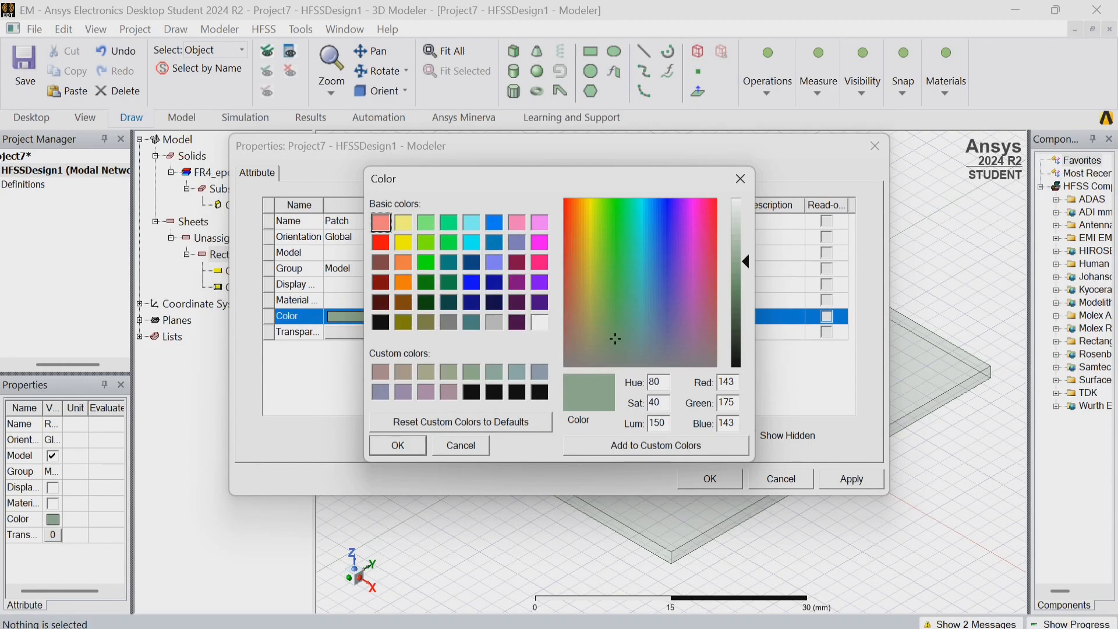
left_click(404, 263)
left_click(398, 446)
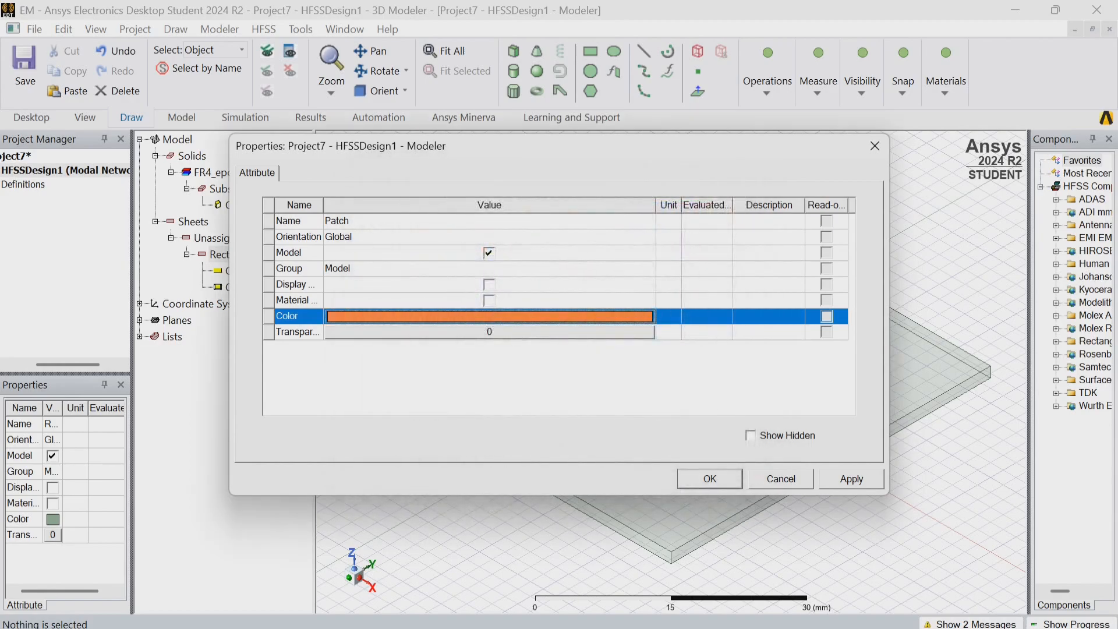
left_click(852, 479)
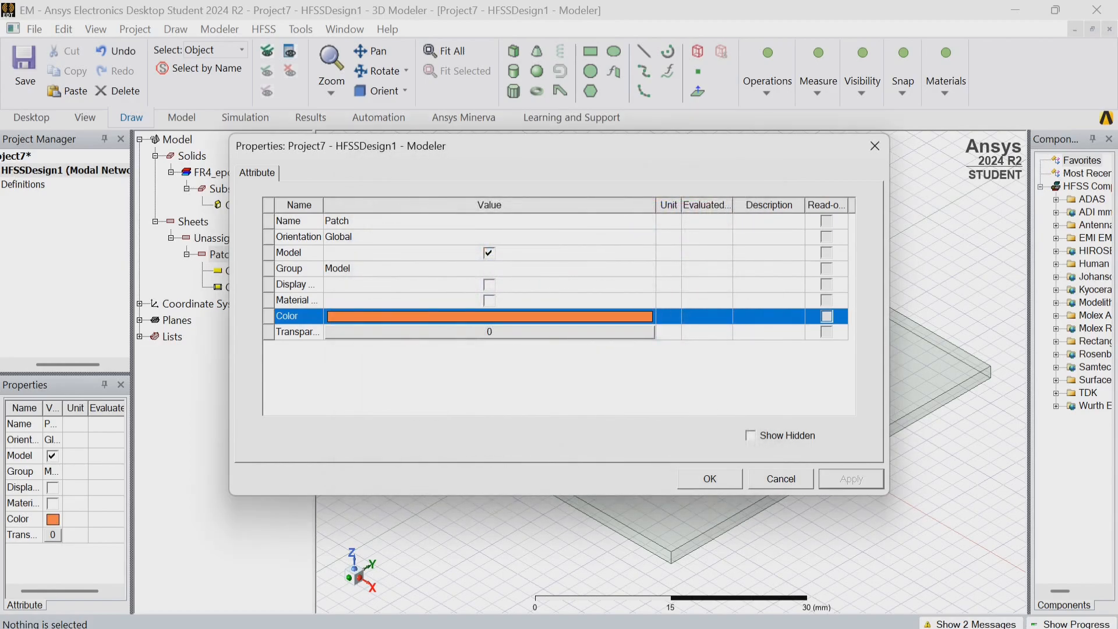
left_click(710, 479)
left_click(807, 528)
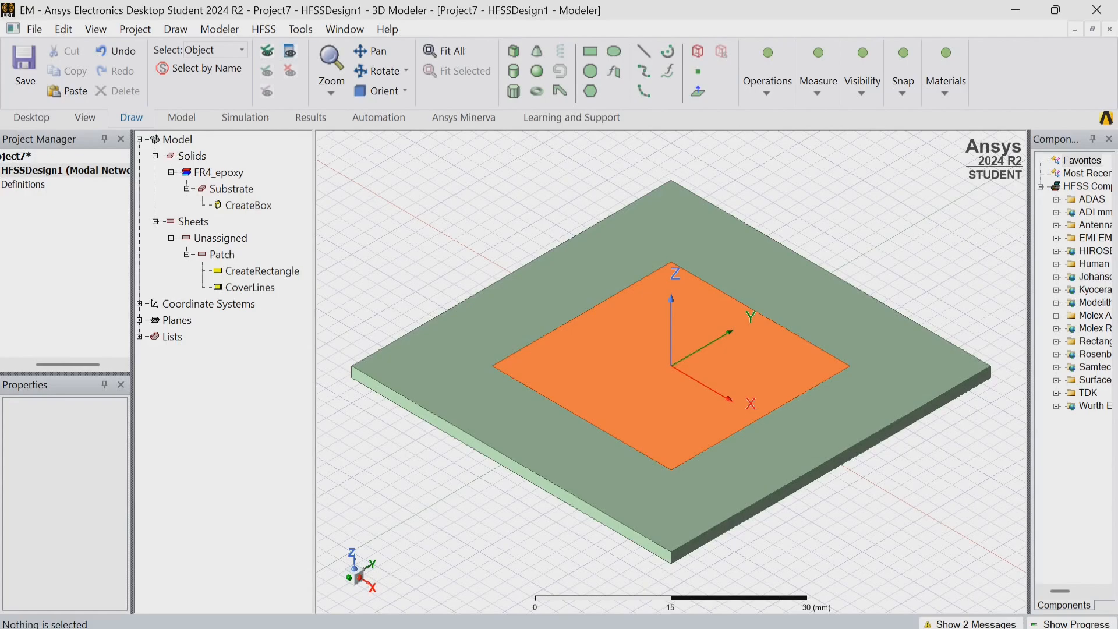
Draw a 50 by 50 mm rectangle between opposite corners of the substrate's upper face.
left_click(590, 51)
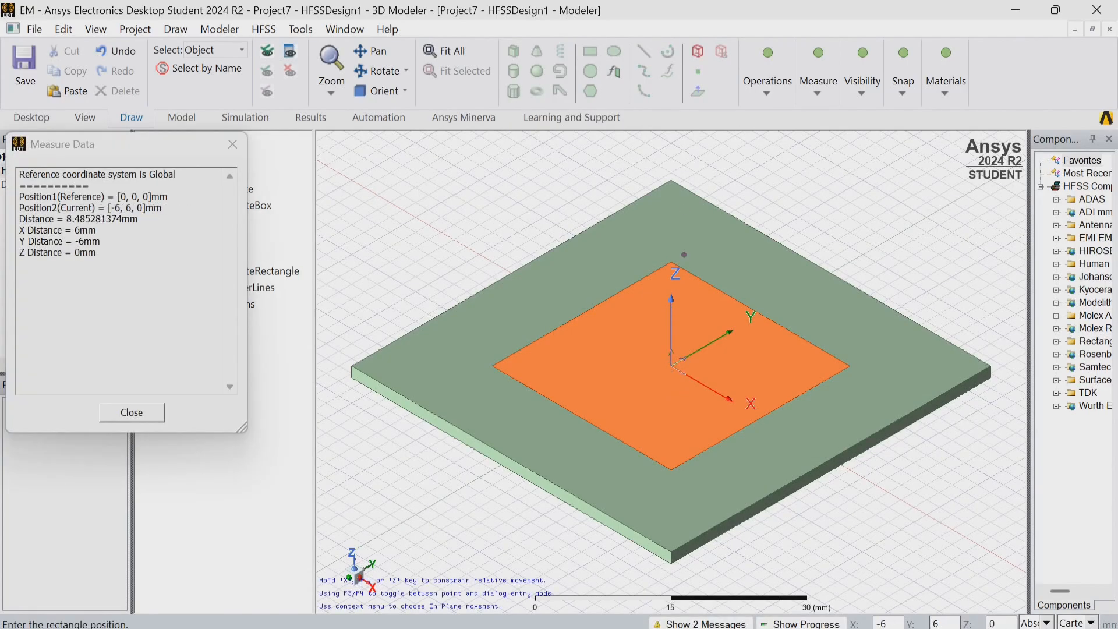
left_click(671, 182)
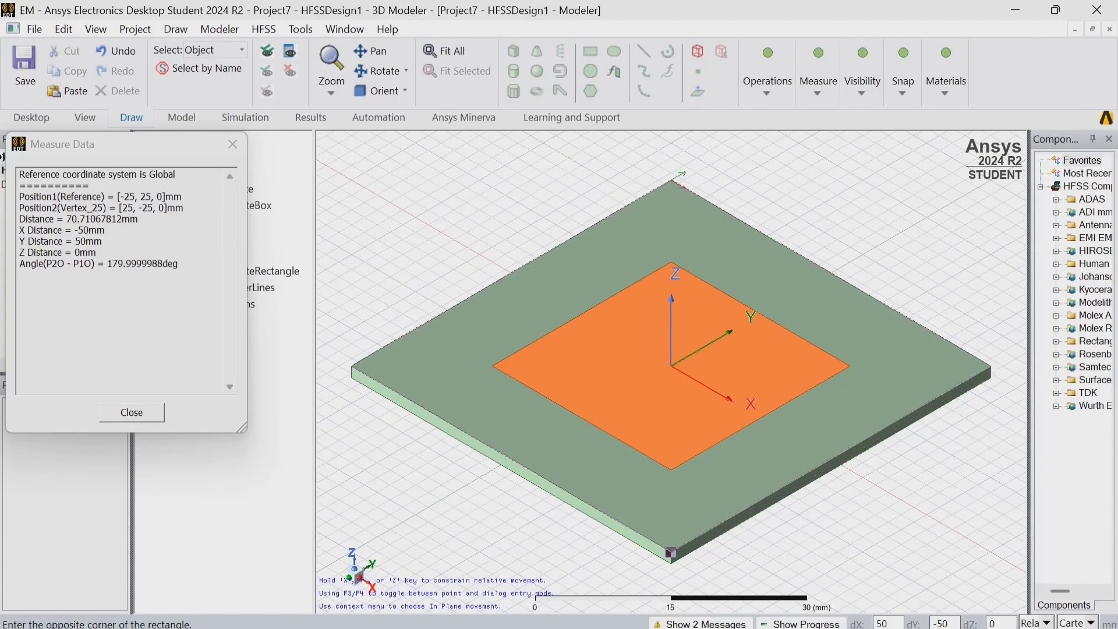
left_click(671, 552)
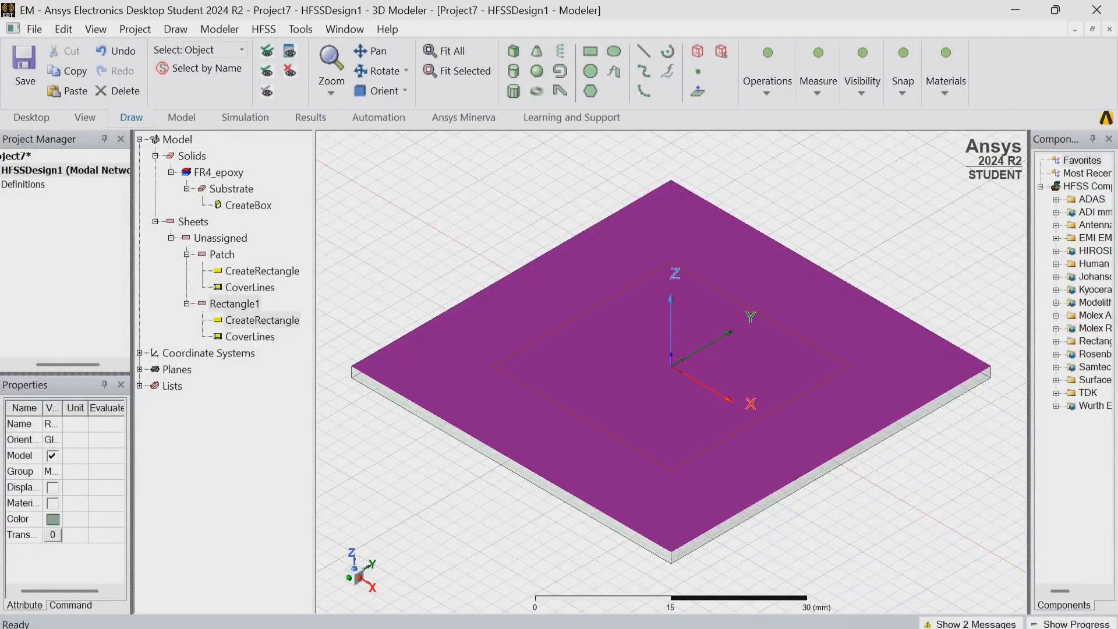
Set the new rectangle's position to -25, -25, -1.6 mm and its X and Y sizes to 50 mm.
double_click(262, 320)
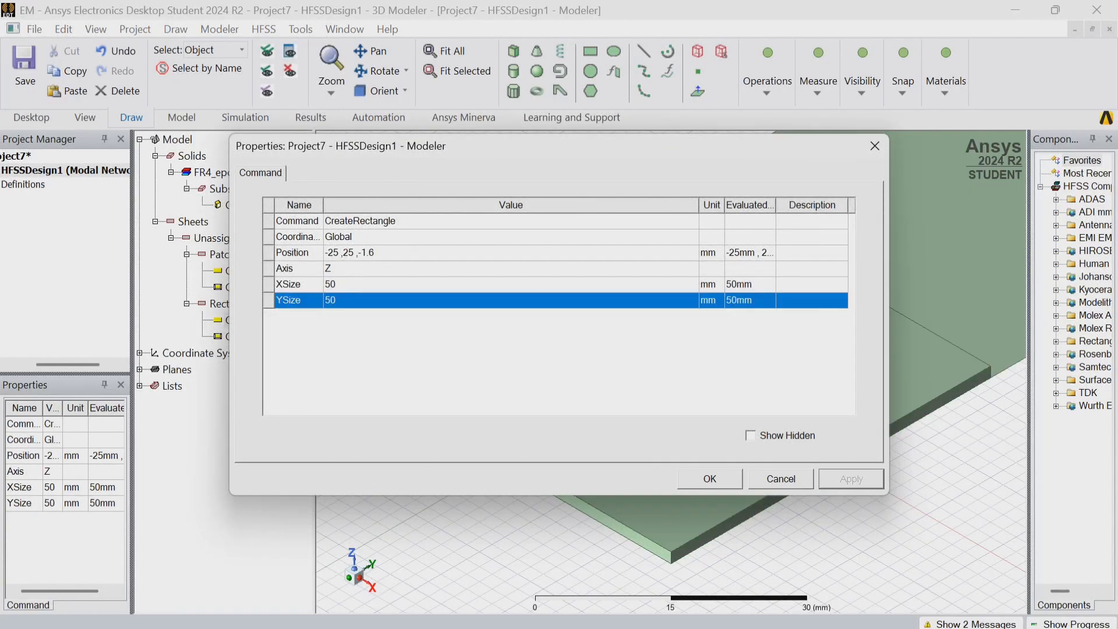
left_click(361, 253)
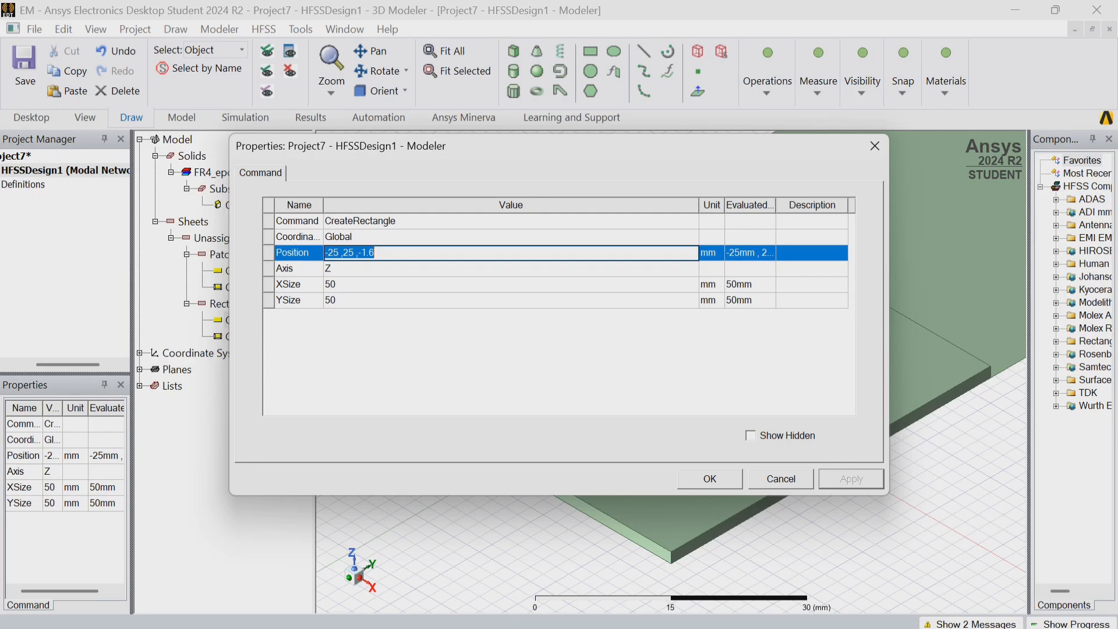
type("-25,-25,-1.6")
key("Return")
left_click(710, 478)
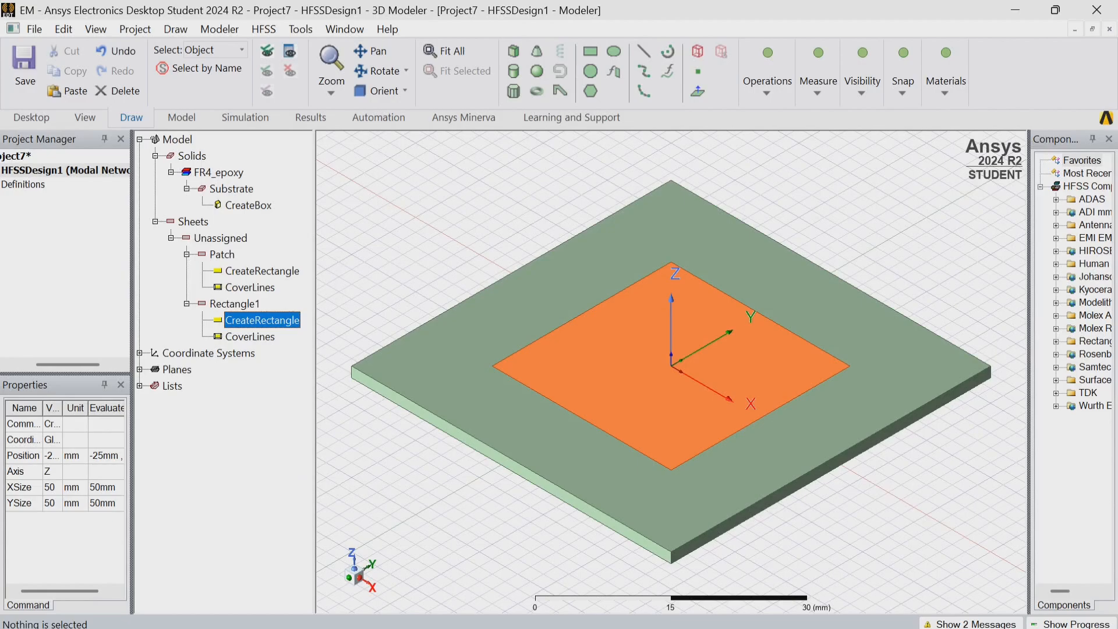
double_click(262, 320)
left_click(710, 479)
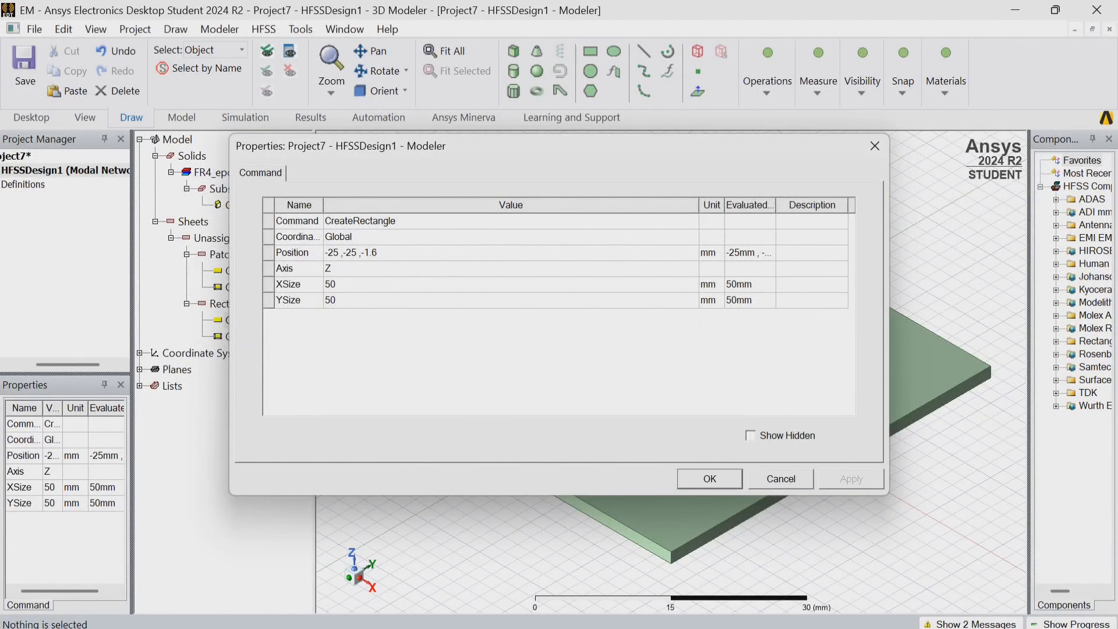
Rename the 50 mm square sheet as Ground and set its colour to light cyan.
double_click(234, 304)
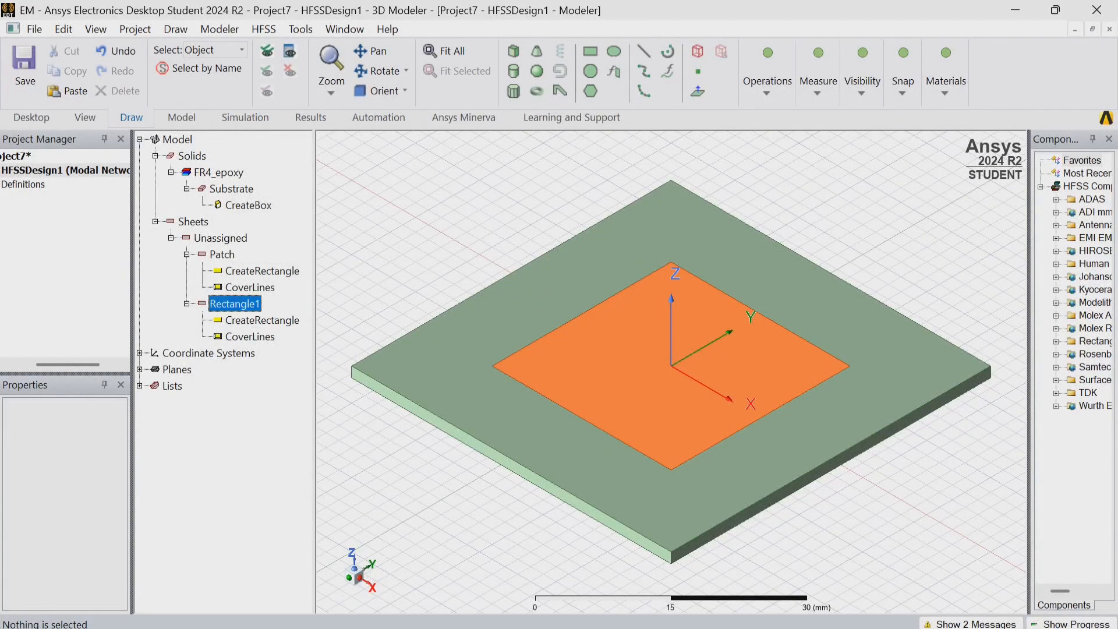
left_click(384, 221)
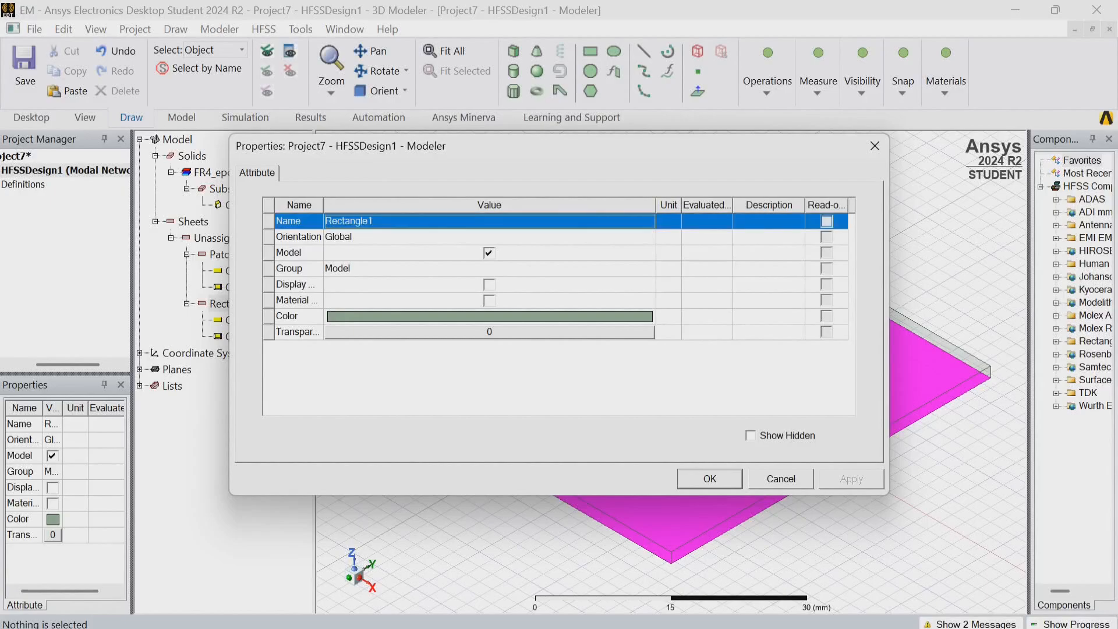
key("BackSpace")
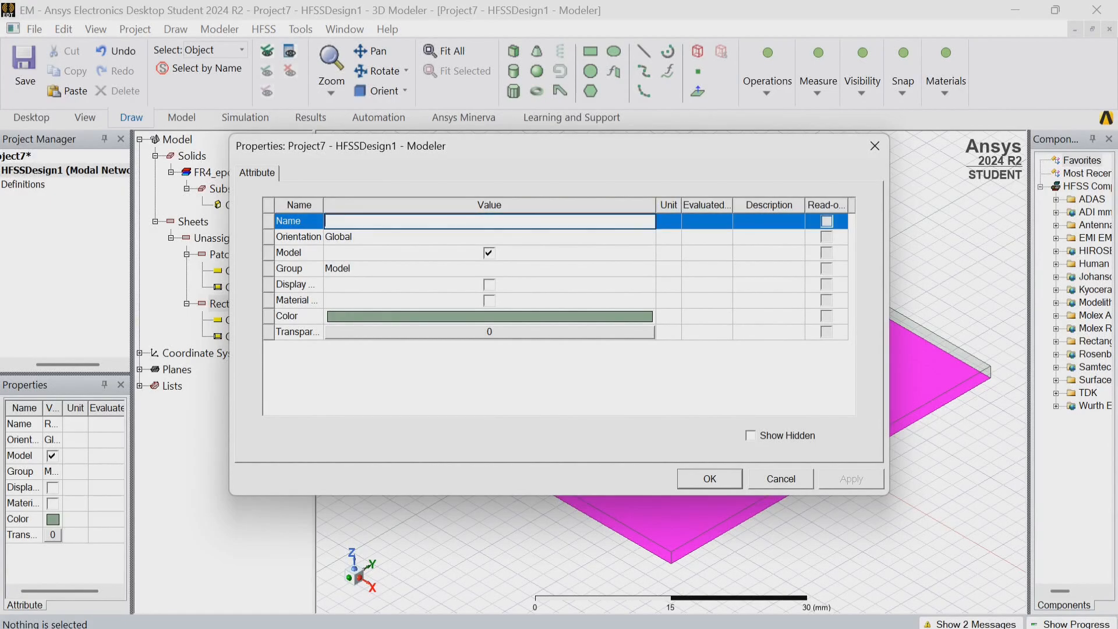
type("Ground")
left_click(490, 317)
left_click(472, 223)
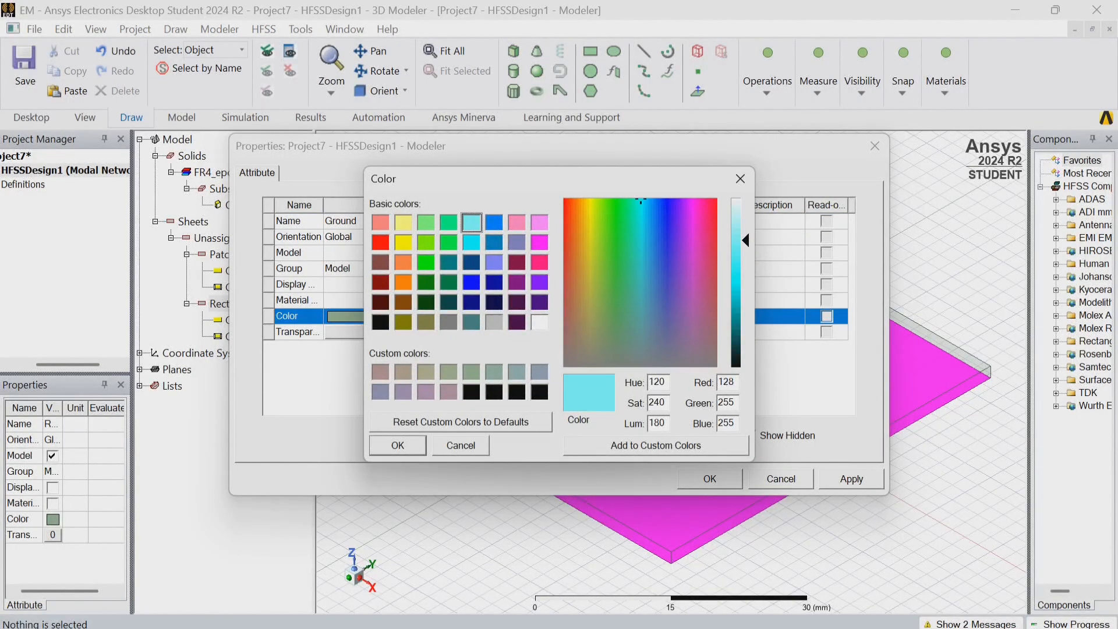
left_click(398, 445)
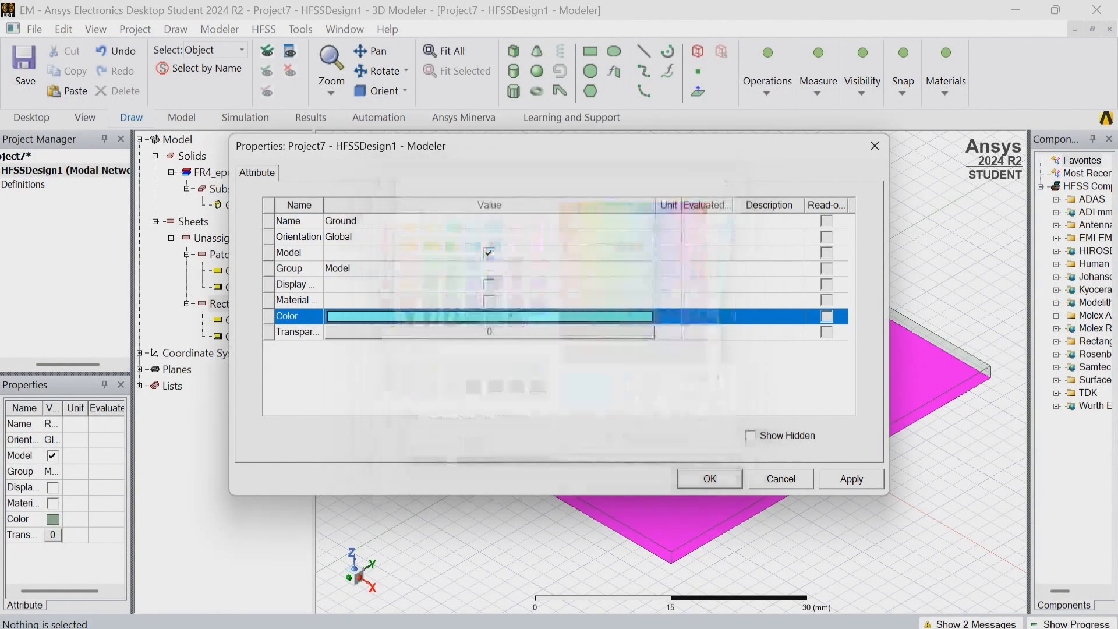
left_click(852, 479)
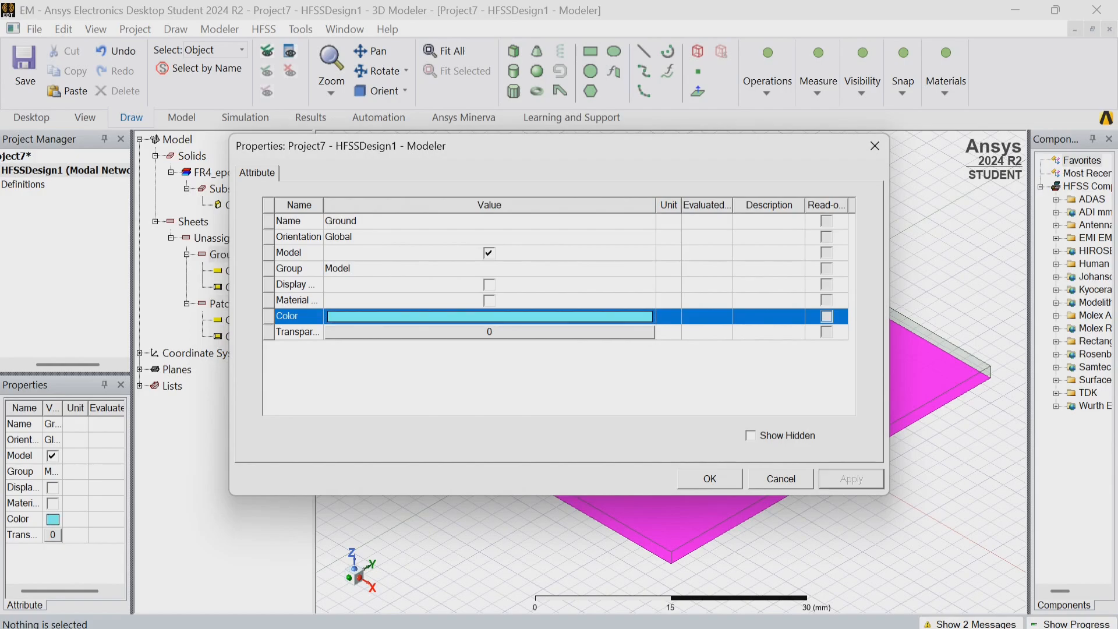
left_click(711, 479)
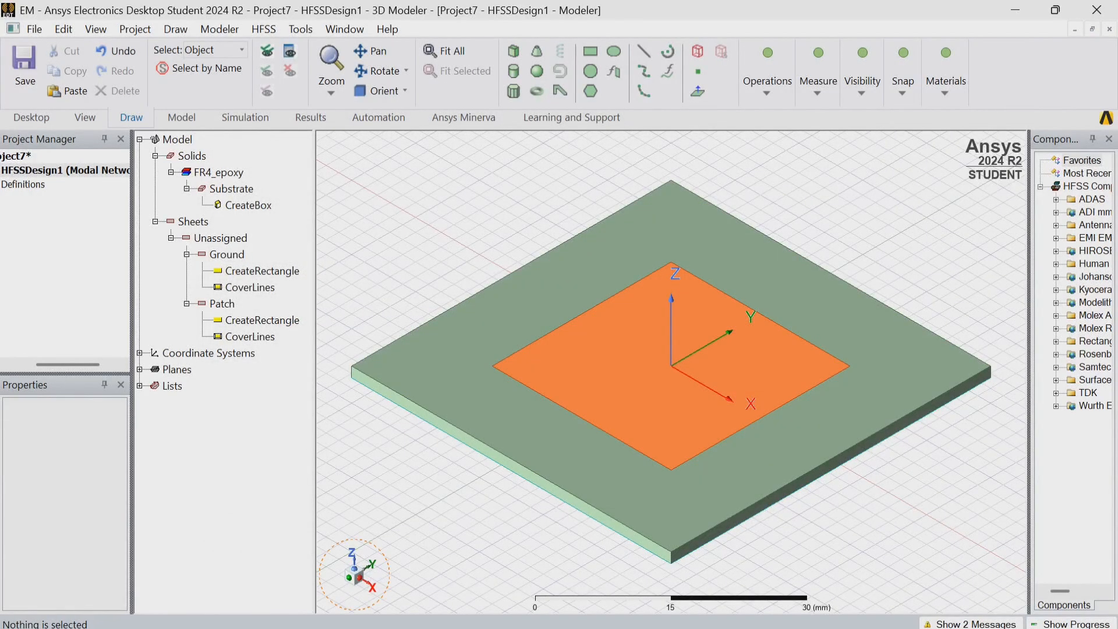
Draw a rectangle about 10 by 4 mm outward from the midpoint of the patch's +X edge.
mouse_move(671, 372)
middle_mouse_down()
mouse_move(693, 175)
mouse_move(525, 233)
mouse_move(492, 326)
middle_mouse_up()
left_click(379, 92)
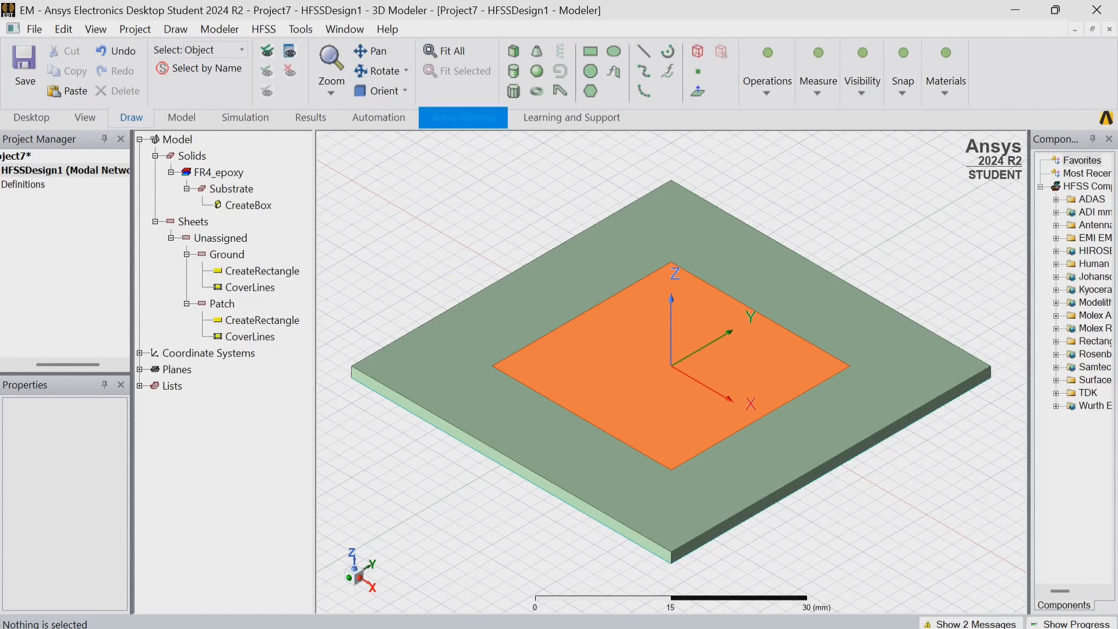
left_click(590, 51)
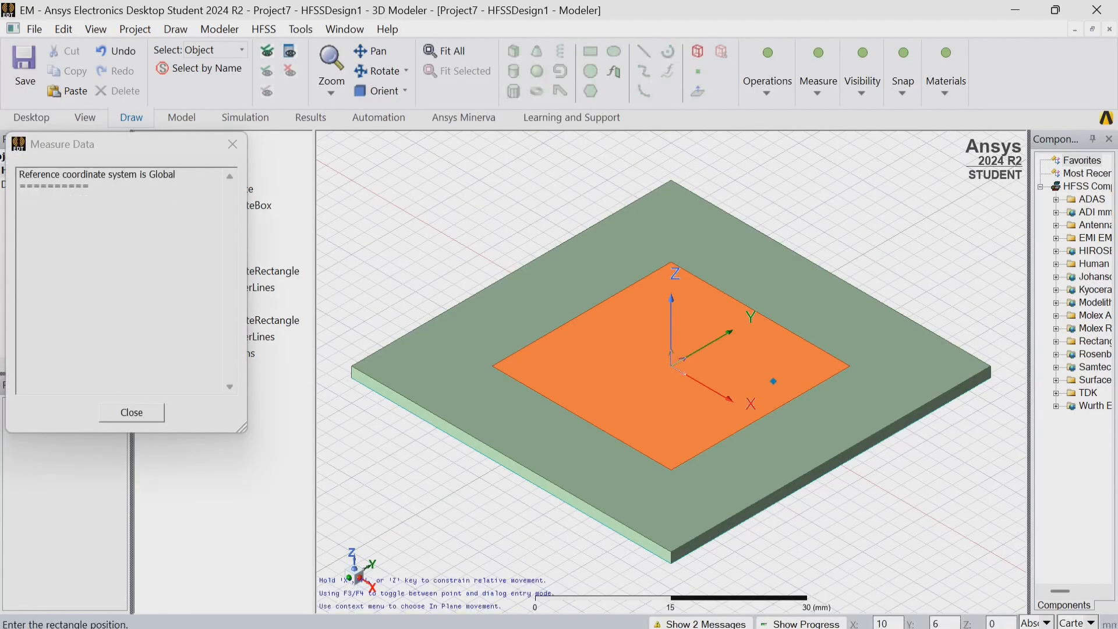
left_click(761, 418)
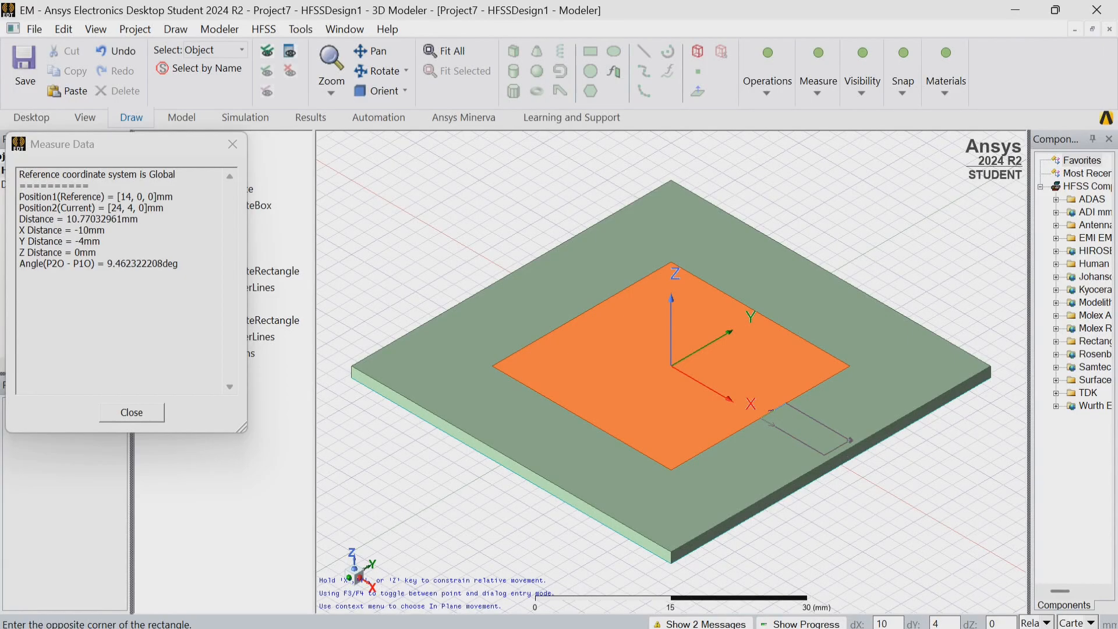
left_click(851, 440)
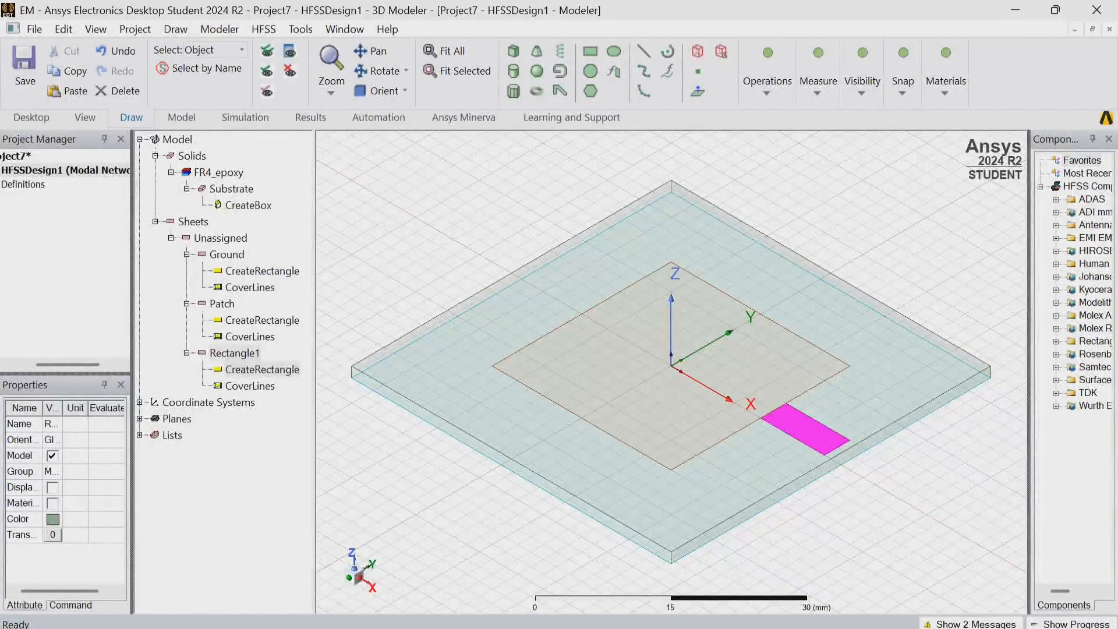
Set the new rectangle's position to 23, -0.25, 0 mm.
double_click(262, 369)
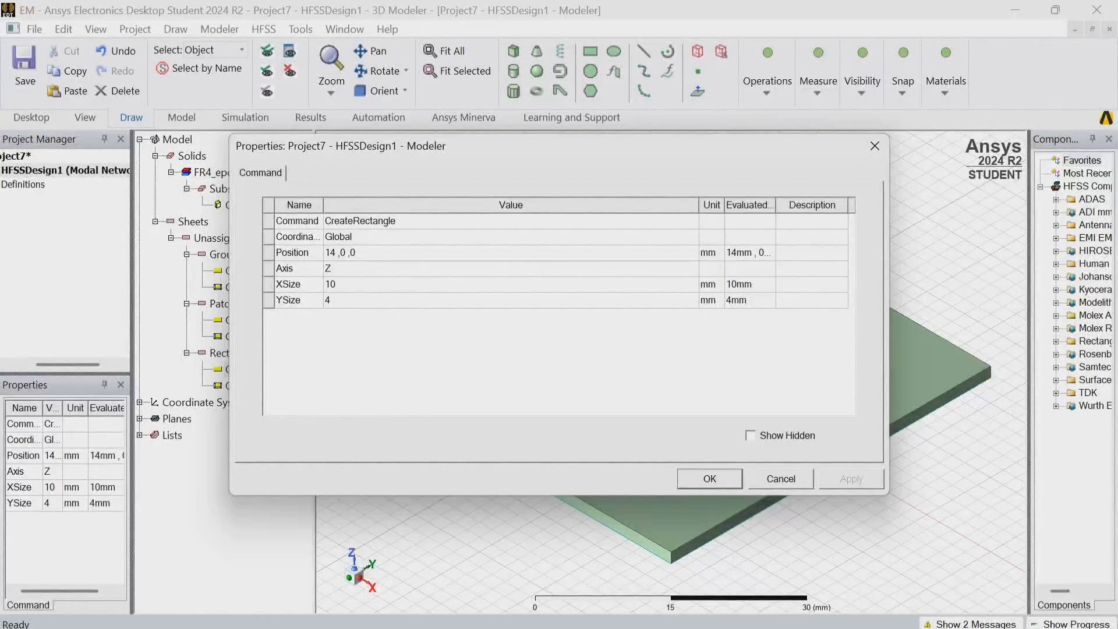
left_click(373, 252)
key("BackSpace")
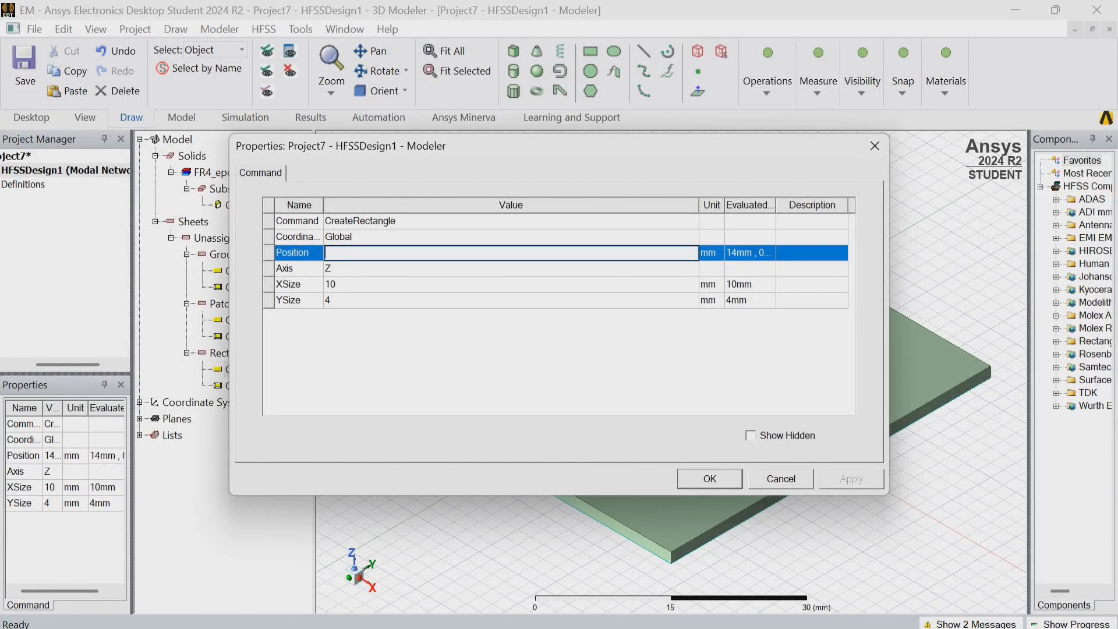
type("23,-0.25,0")
Set the rectangle's X size to -9 mm and its Y size to 0.5 mm.
left_click(350, 285)
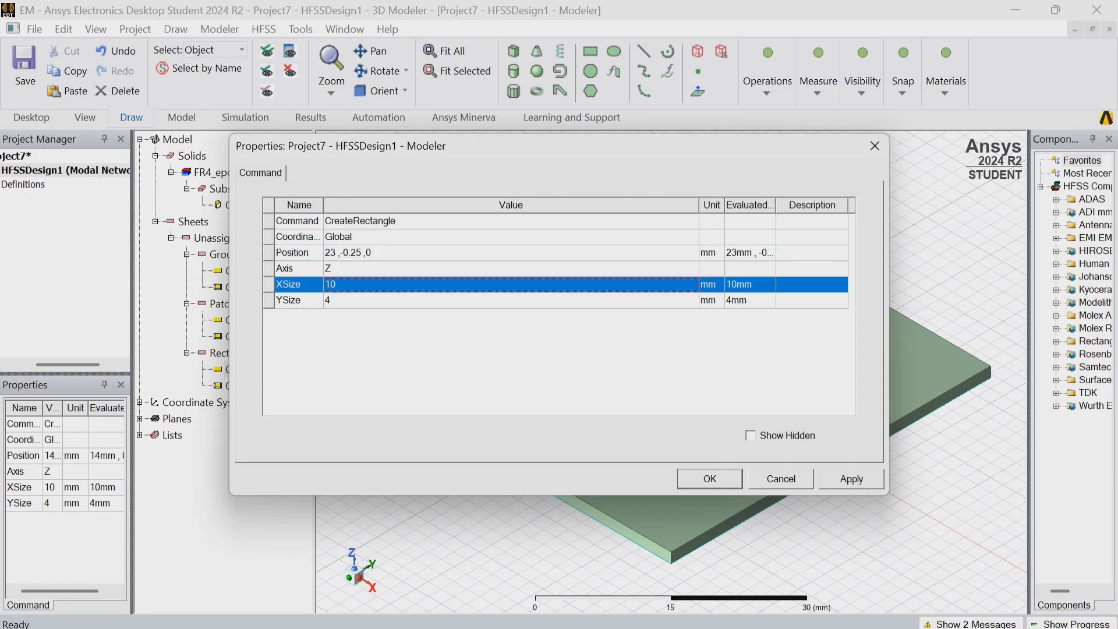
key("BackSpace")
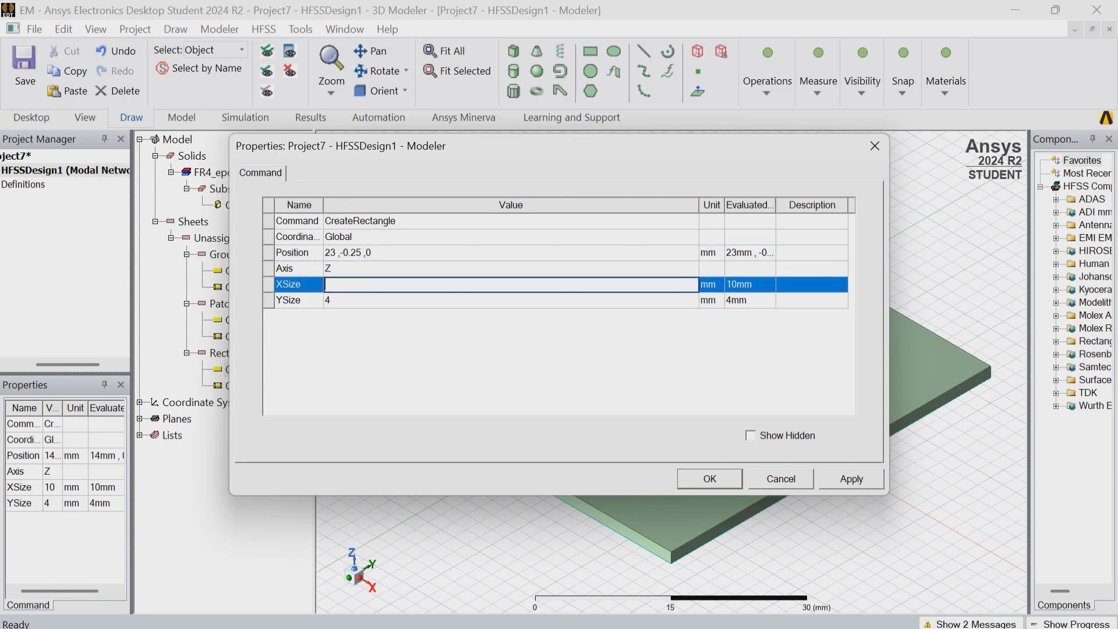
type("-9")
left_click(349, 300)
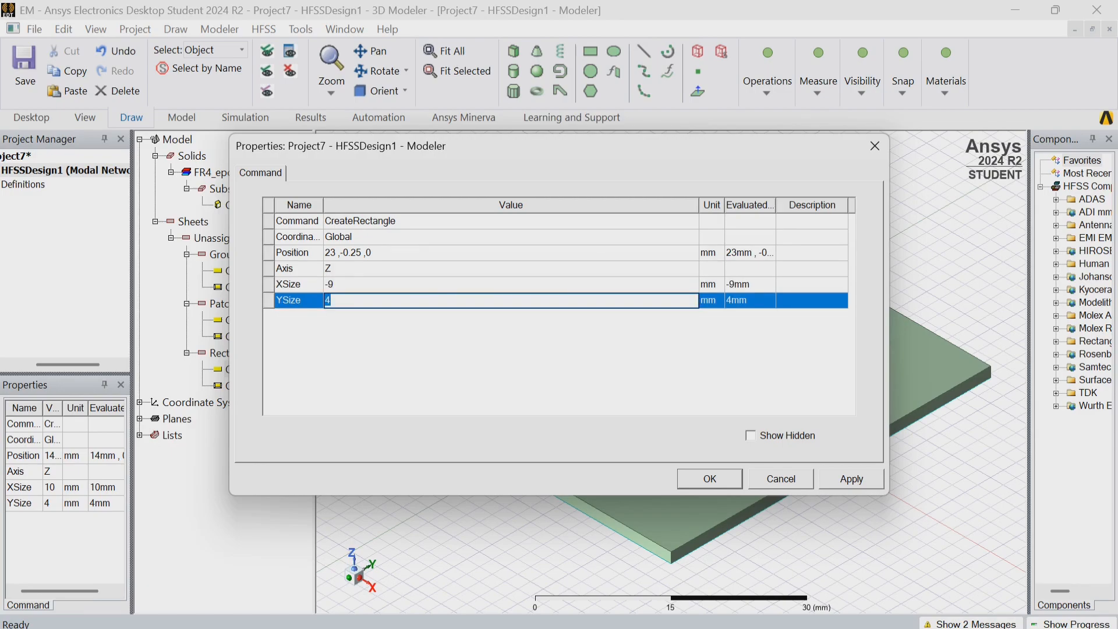
key("BackSpace")
type("0.5")
key("Return")
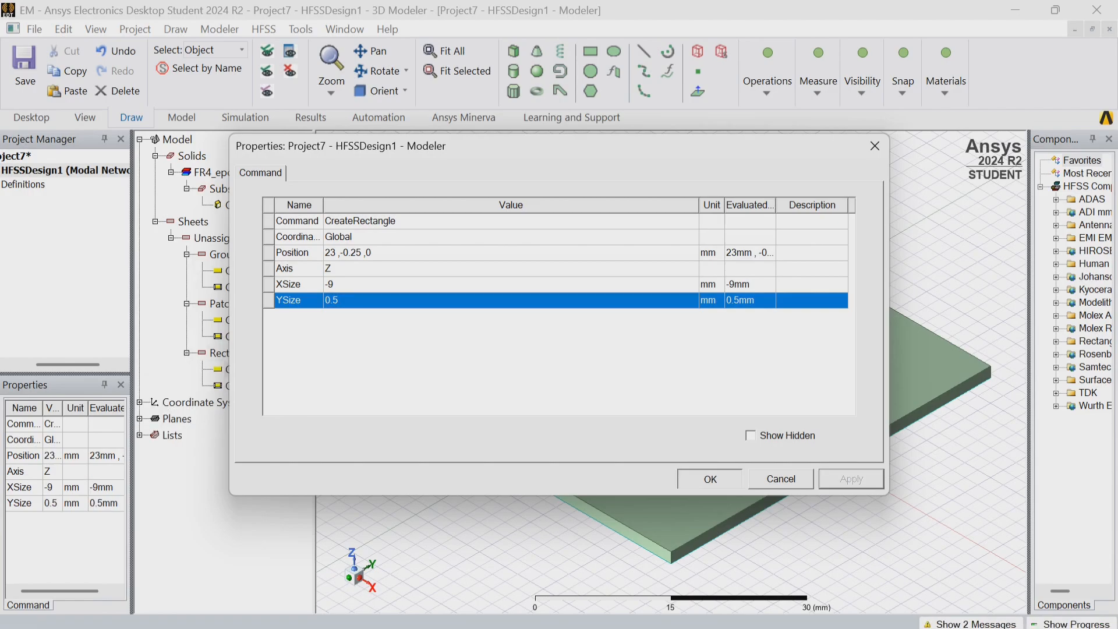
key("Return")
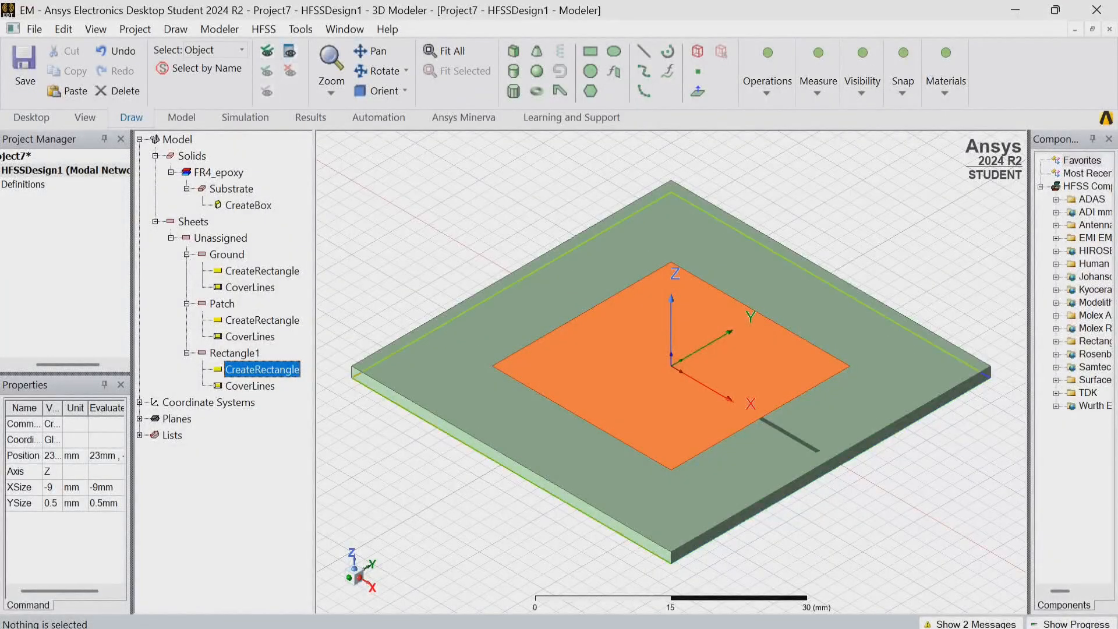
Rename the narrow 9 by 0.5 mm strip at the patch's +X edge as Quartorwave.
left_click(804, 443)
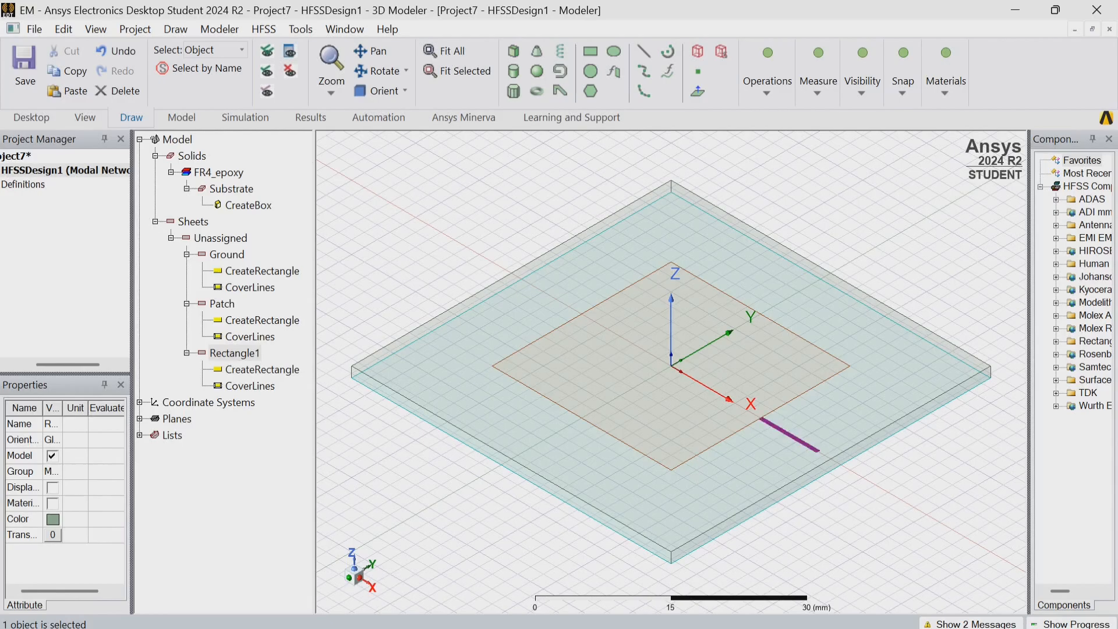
double_click(235, 353)
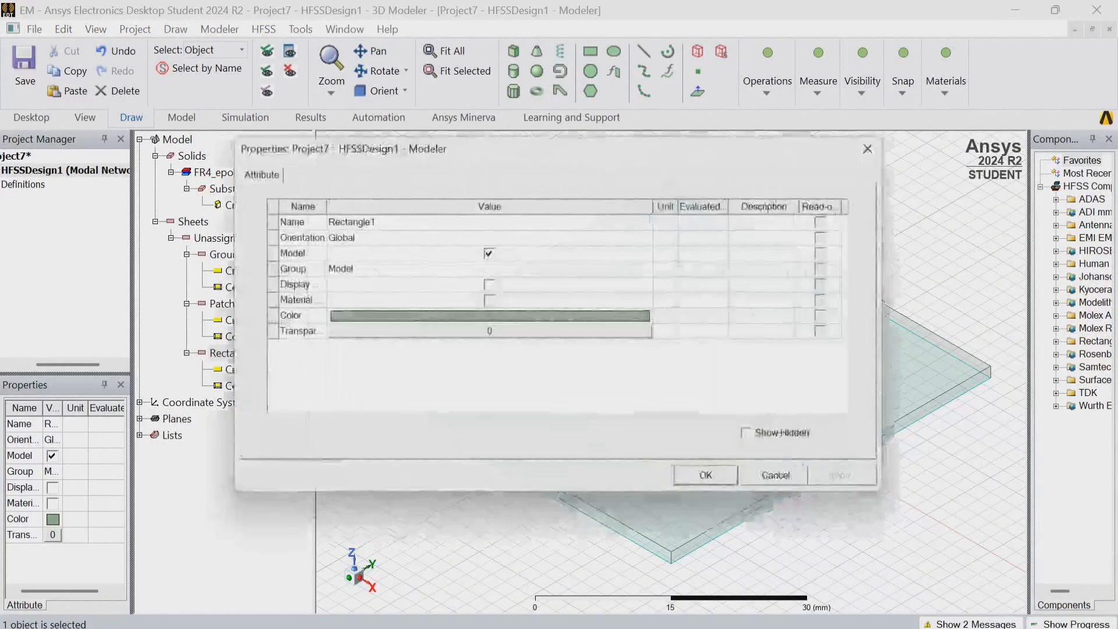
left_click(372, 222)
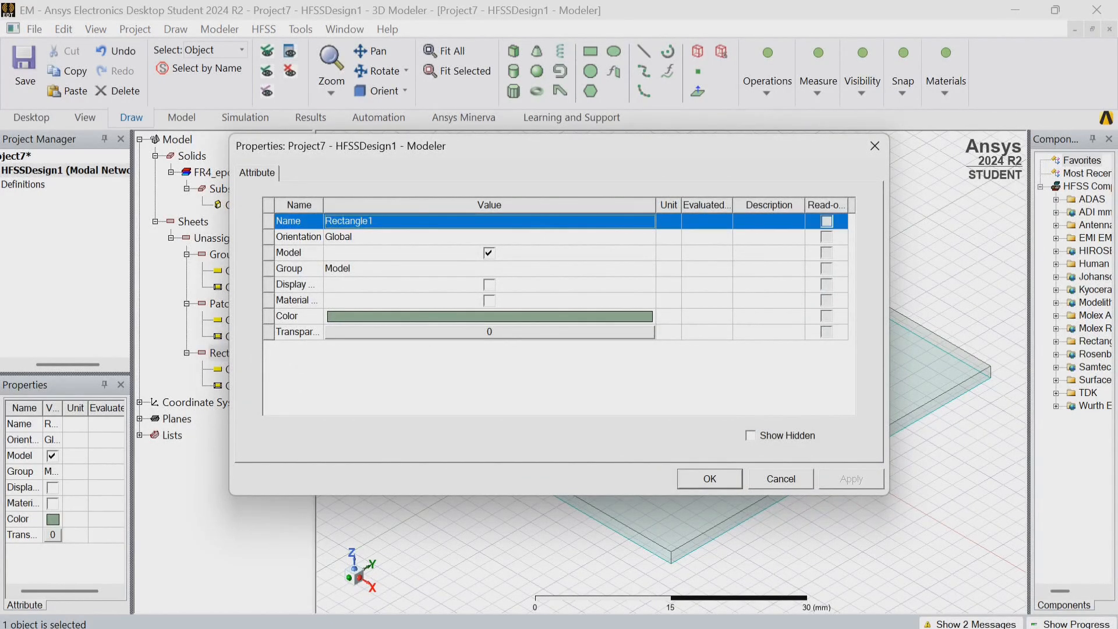
key("BackSpace")
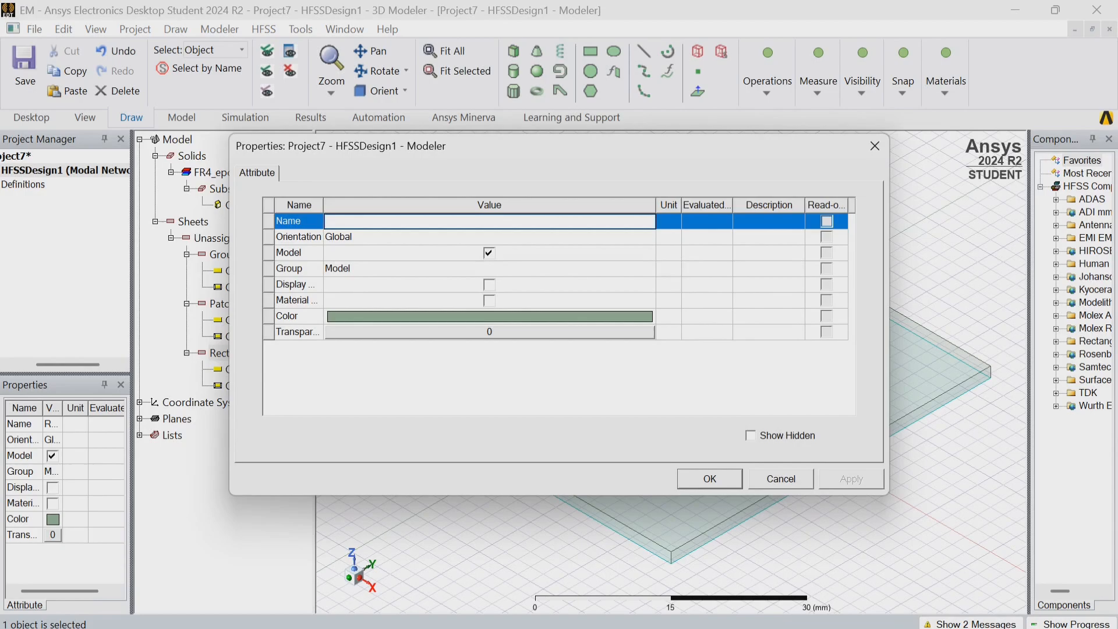
type("Quartor W")
key("BackSpace")
key("BackSpace")
type("wave")
key("Return")
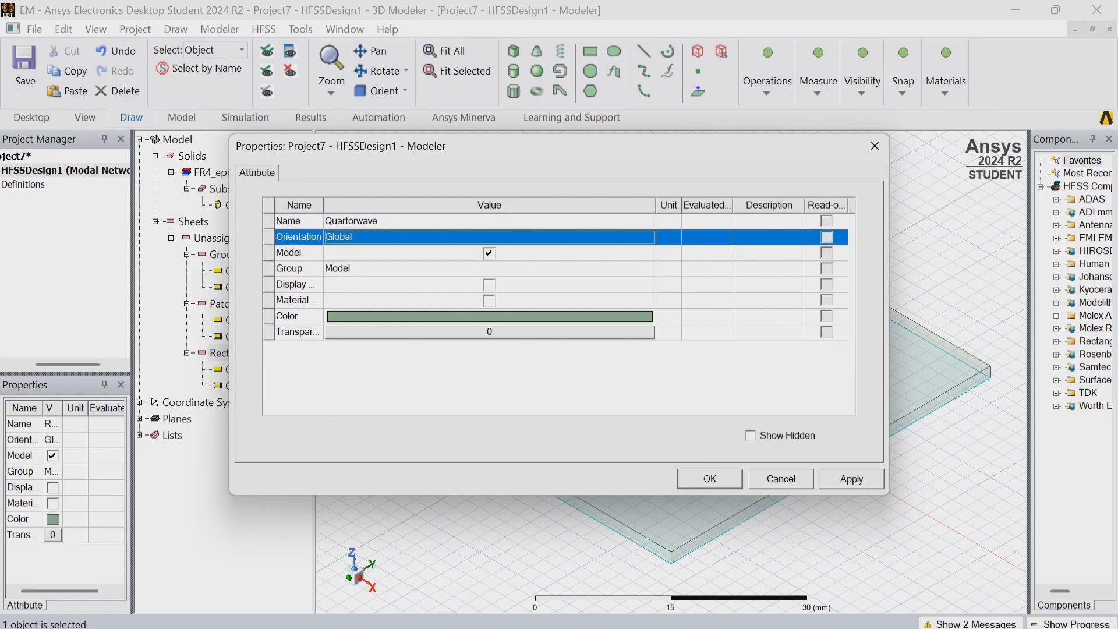
left_click(851, 478)
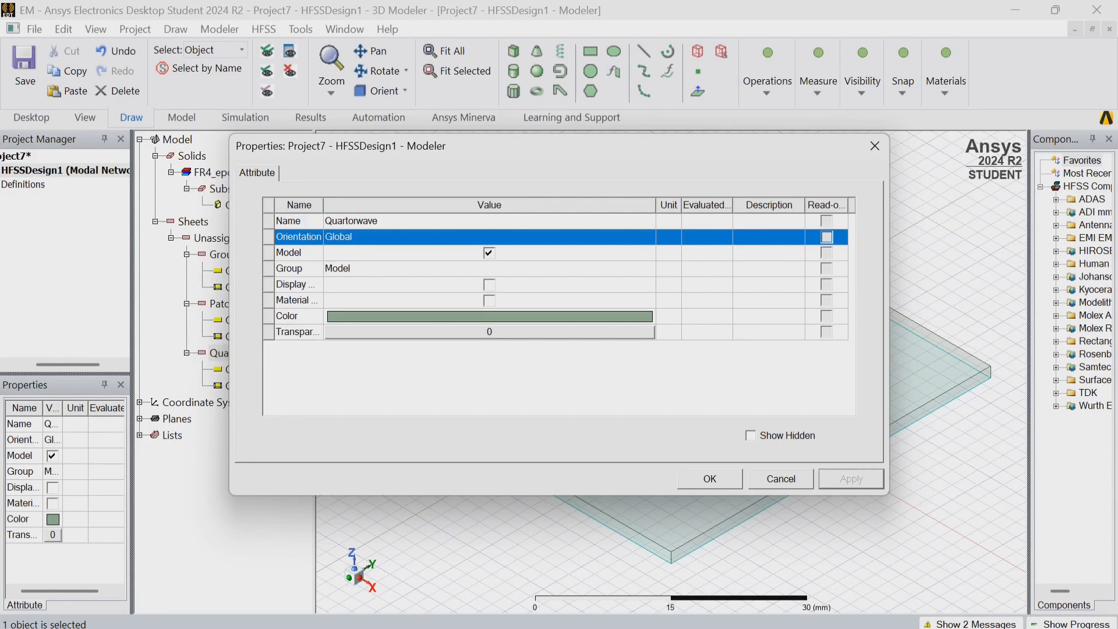
left_click(711, 479)
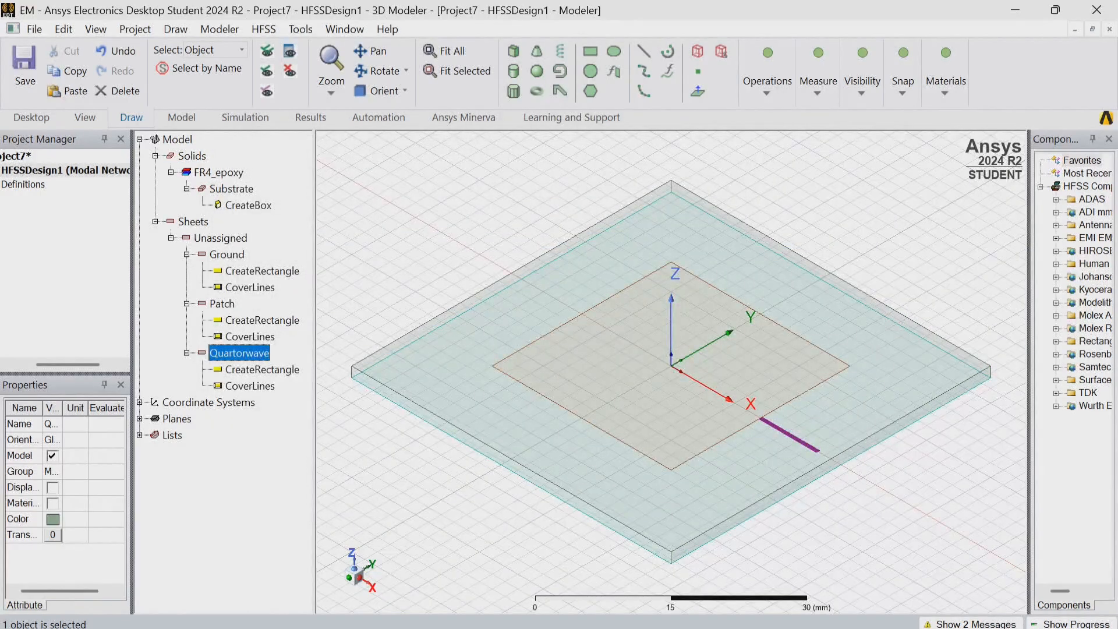
left_click(838, 527)
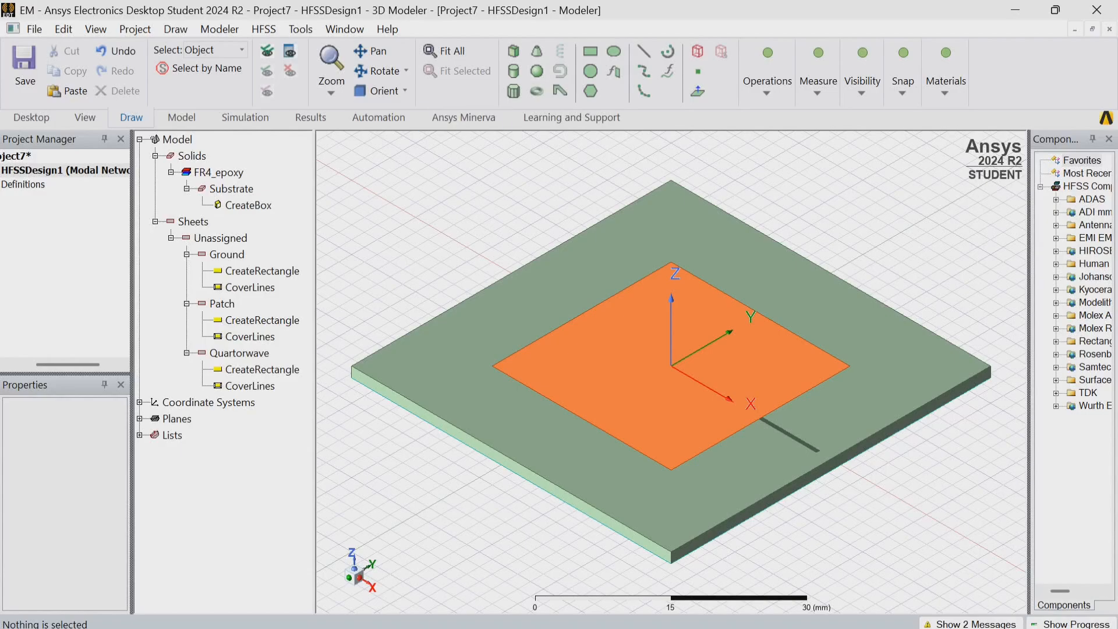
Draw a rectangle about 2 by 2 mm on the substrate's top face near its +X edge, starting at about 22, 6, 0 mm.
left_click(590, 51)
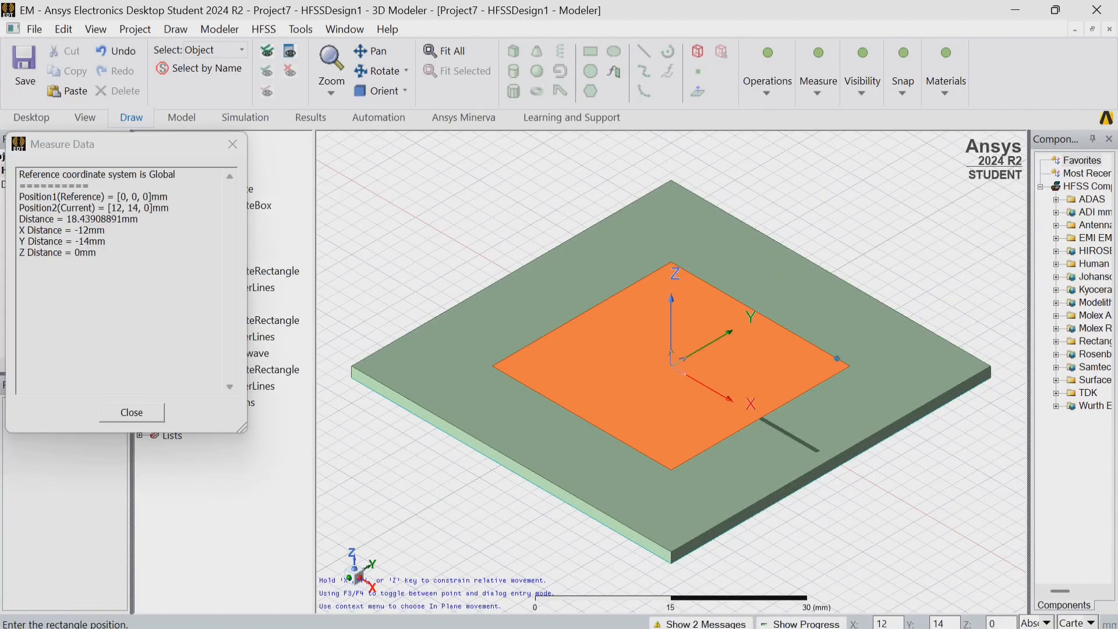
left_click(849, 431)
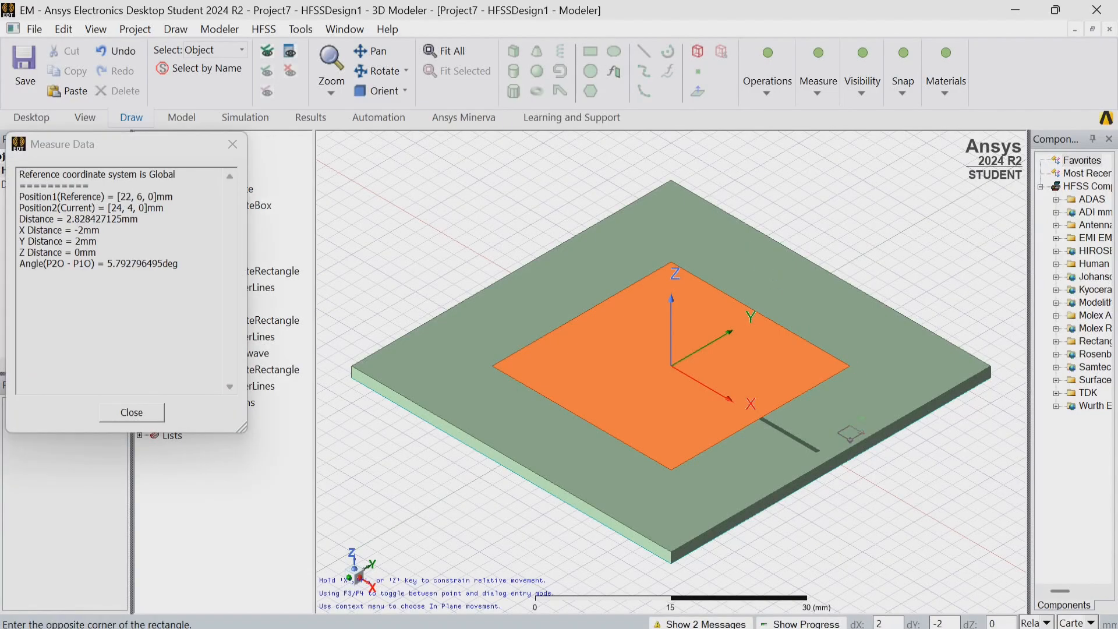
left_click(851, 440)
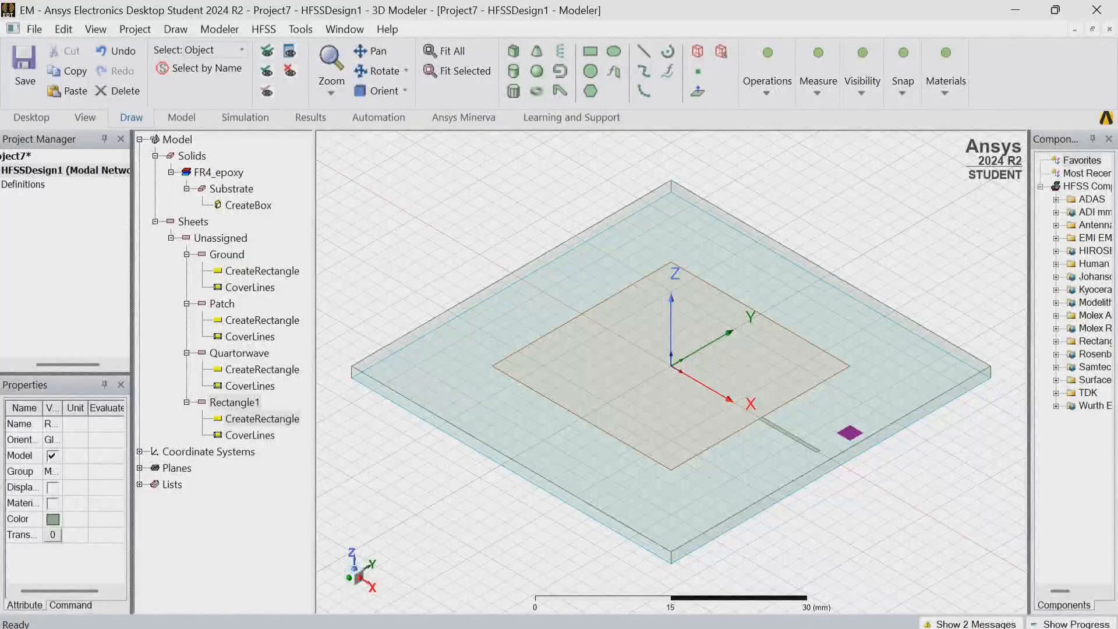
Set the new small rectangle's position to 25, -1, 0 mm.
double_click(263, 418)
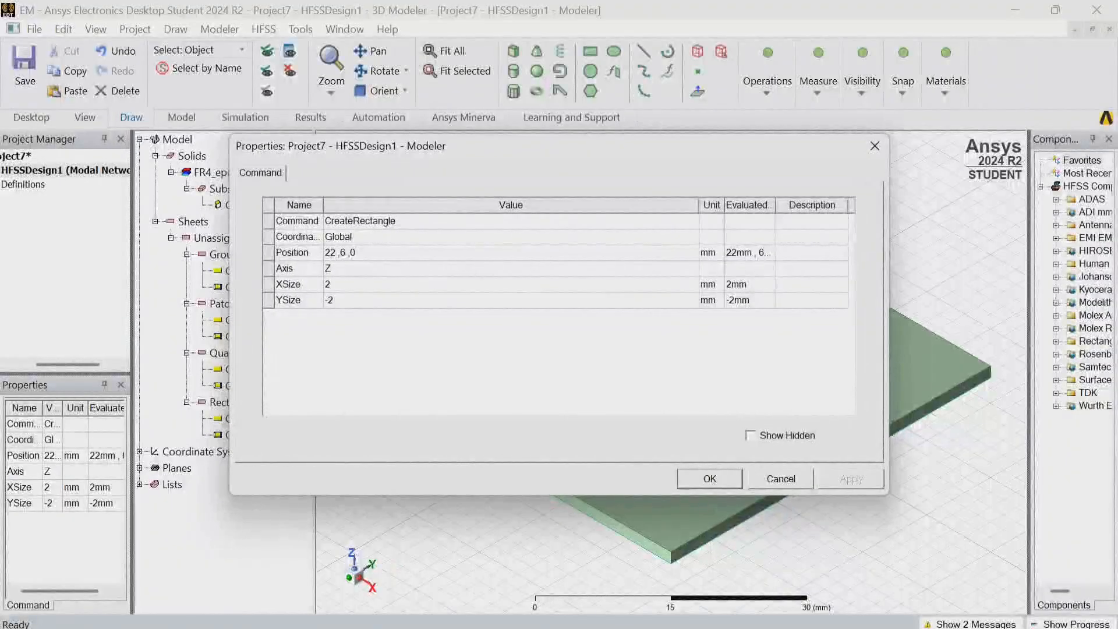
left_click(373, 253)
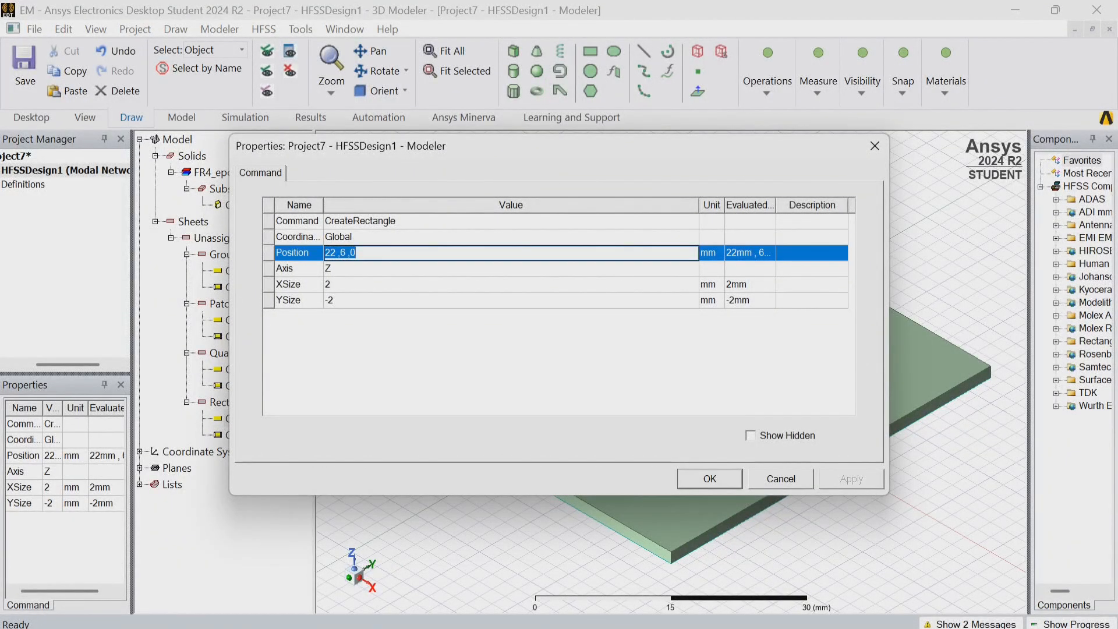
key("BackSpace")
type("25,-1,0")
key("Return")
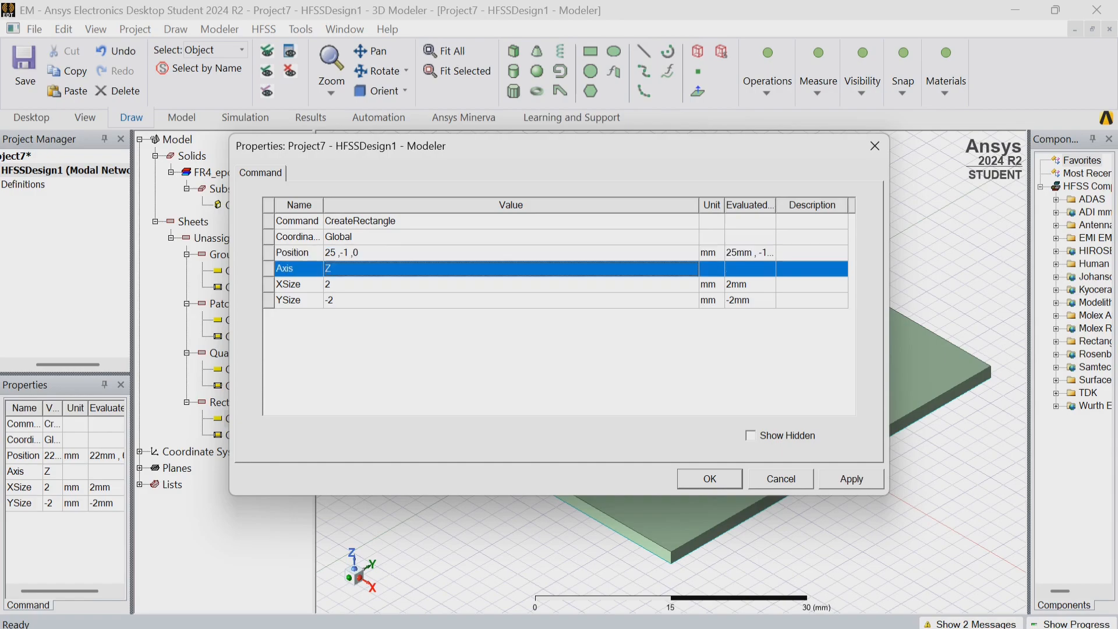
Set the small rectangle's X size to -2 mm and its Y size to 2 mm.
left_click(328, 285)
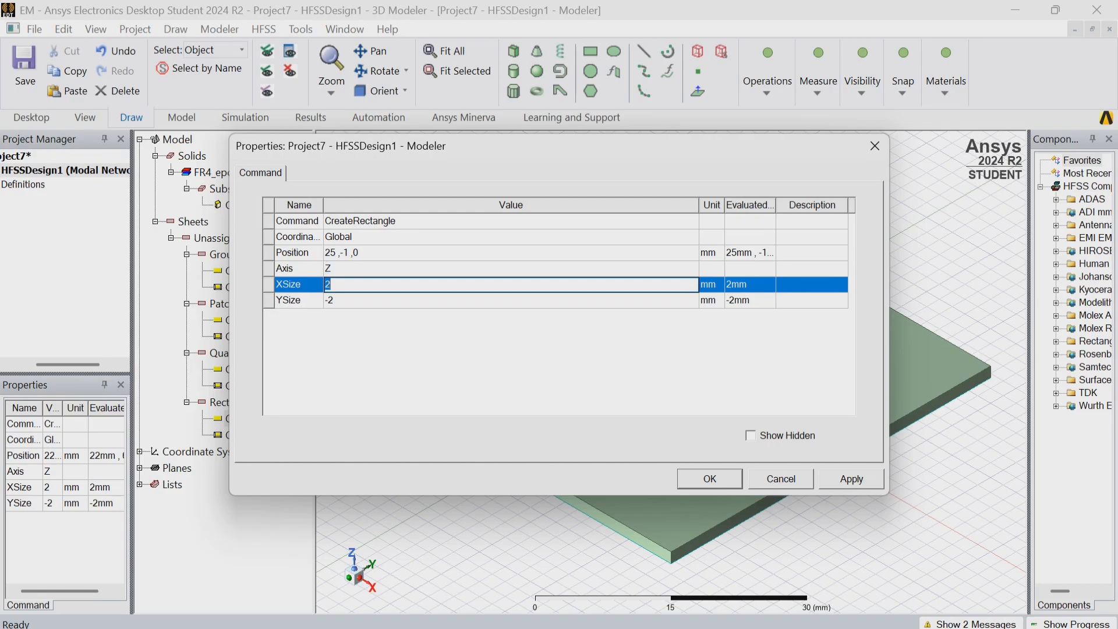
type("-2")
key("Return")
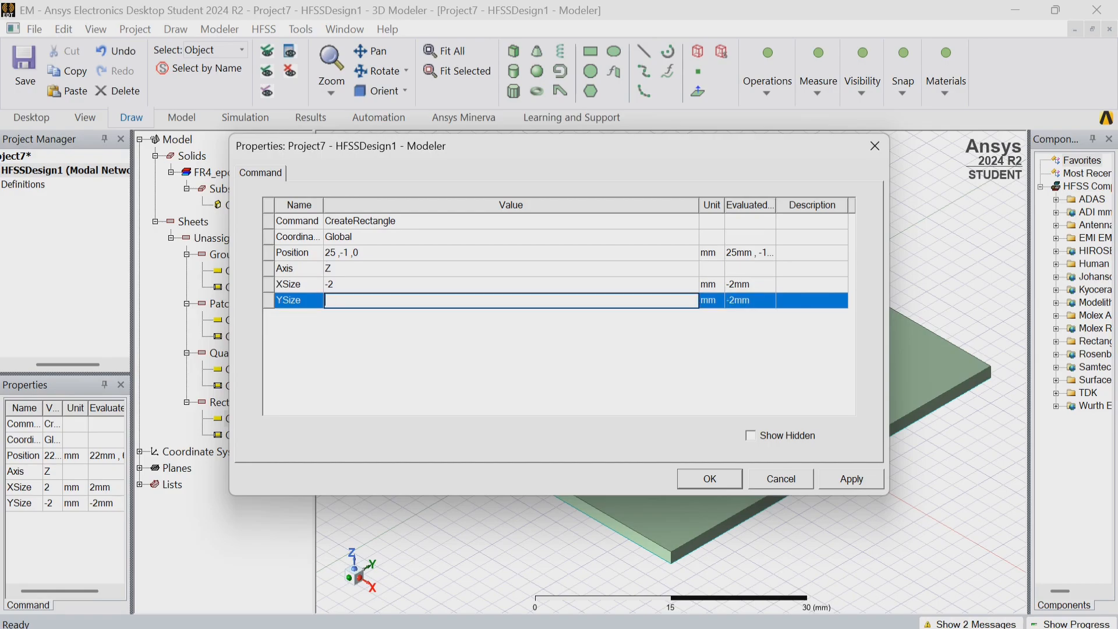
type("2")
key("Return")
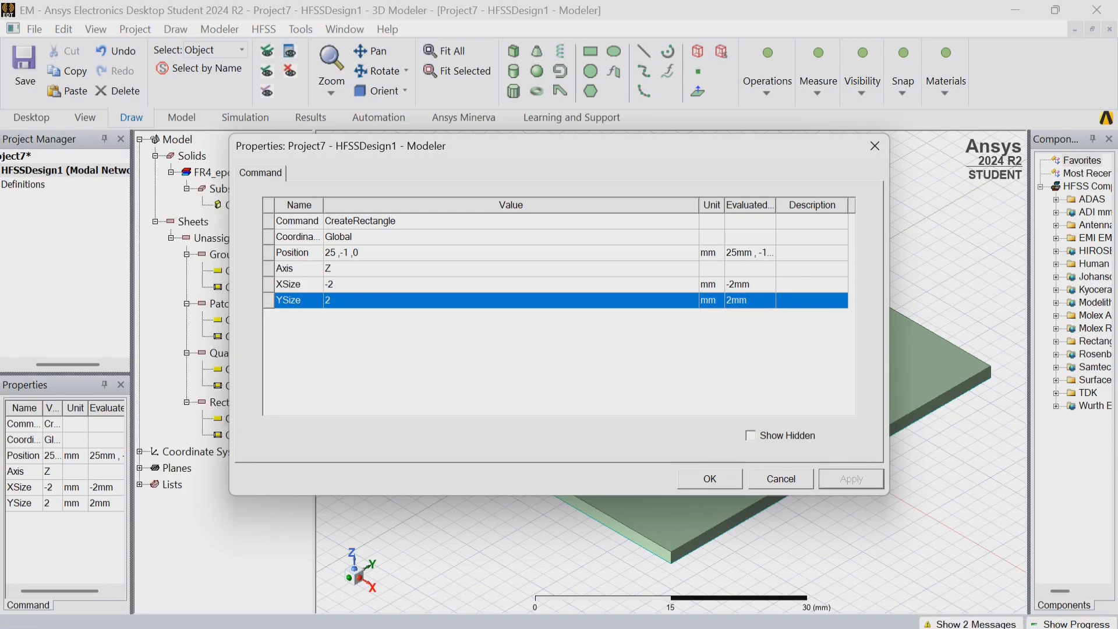
key("Return")
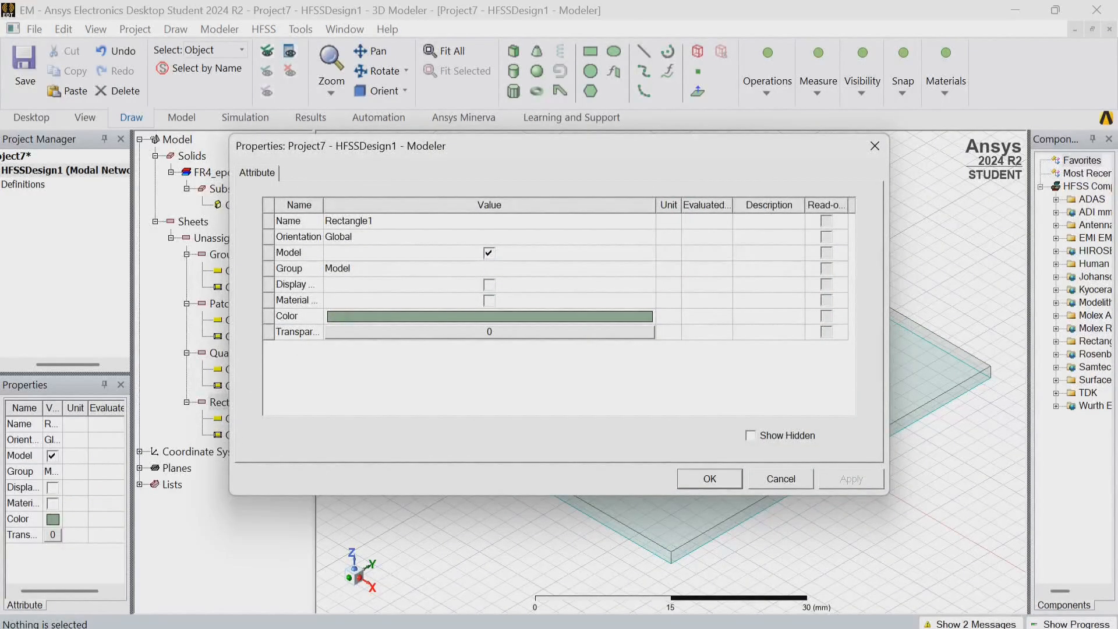
Rename the 2 mm square sheet at the substrate's +X edge as Feedline.
left_click(361, 221)
key("BackSpace")
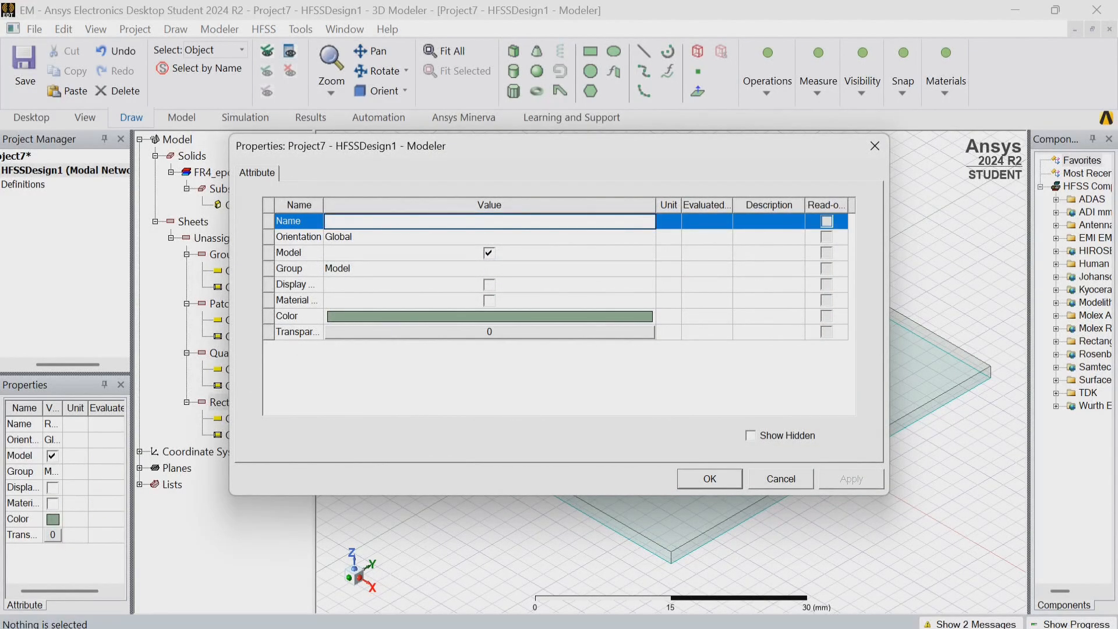
type("Feedline")
key("Return")
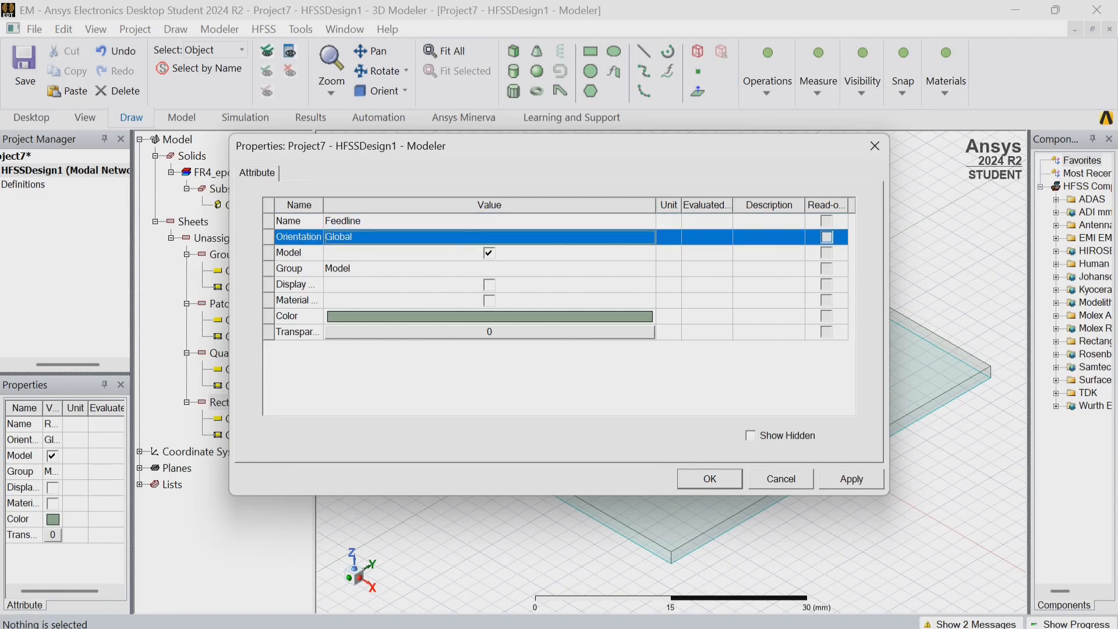
left_click(852, 479)
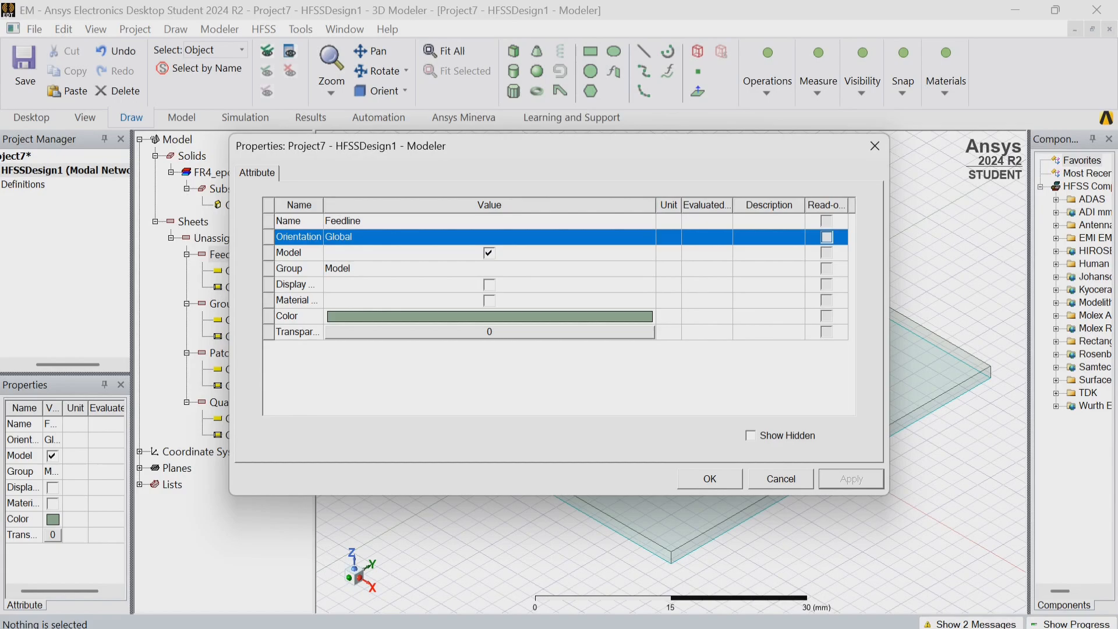
left_click(710, 479)
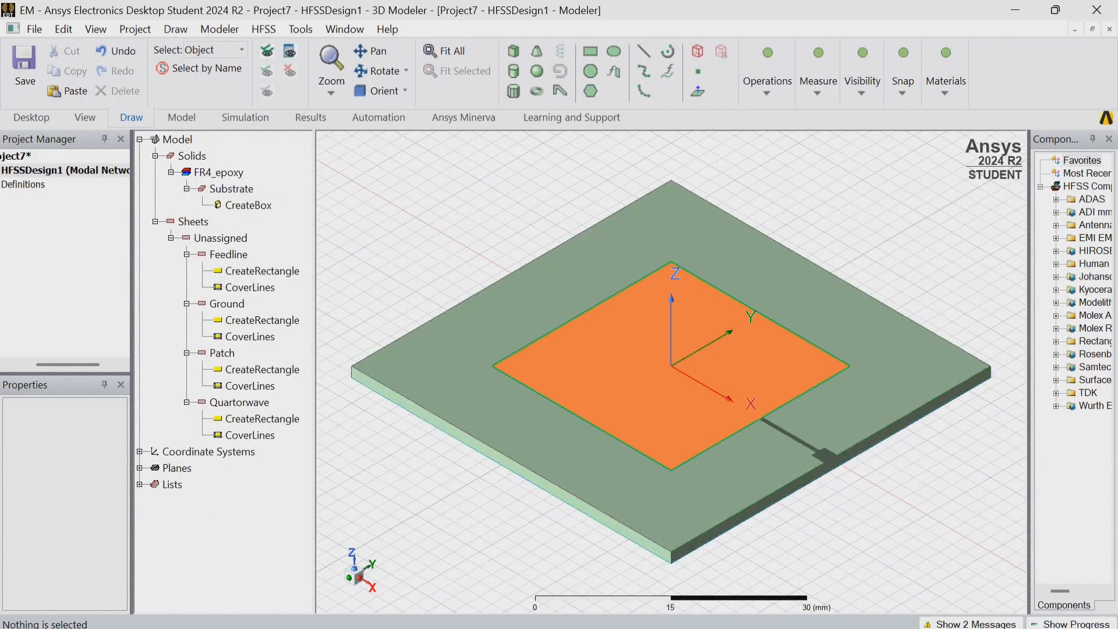
left_click(659, 376)
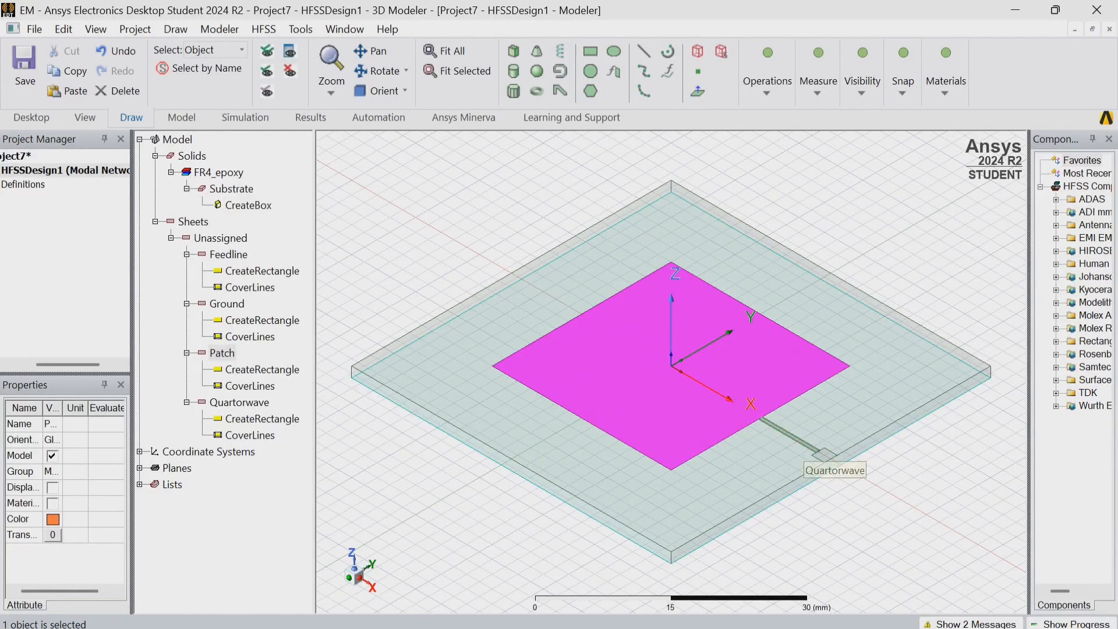
left_click(802, 444, "ctrl")
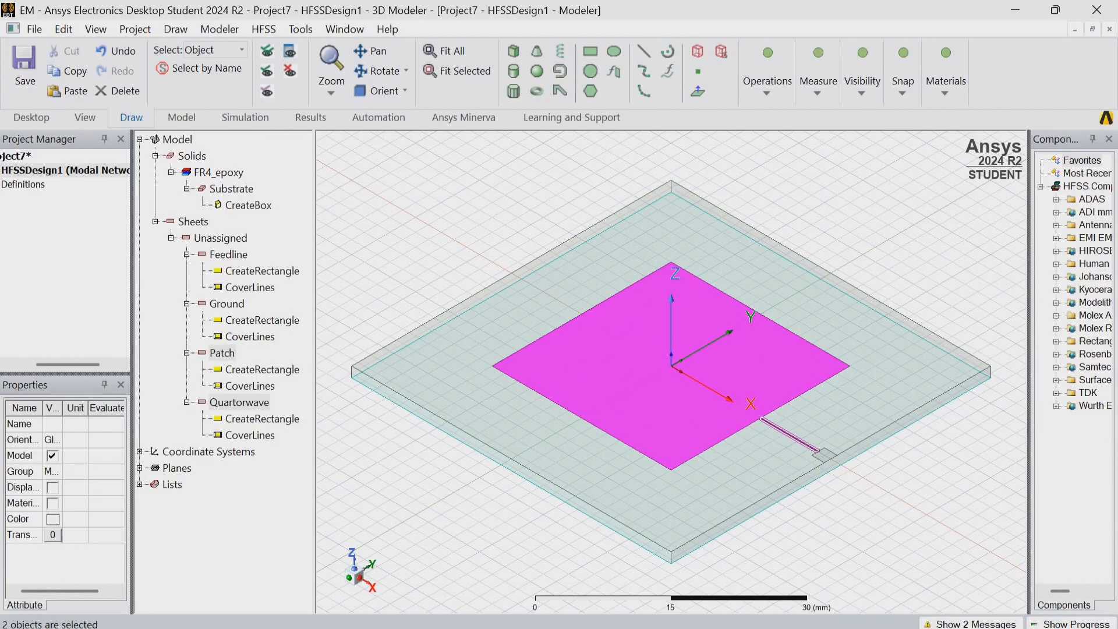
left_click(807, 447, "ctrl")
left_click(804, 446, "ctrl")
left_click(803, 443, "ctrl")
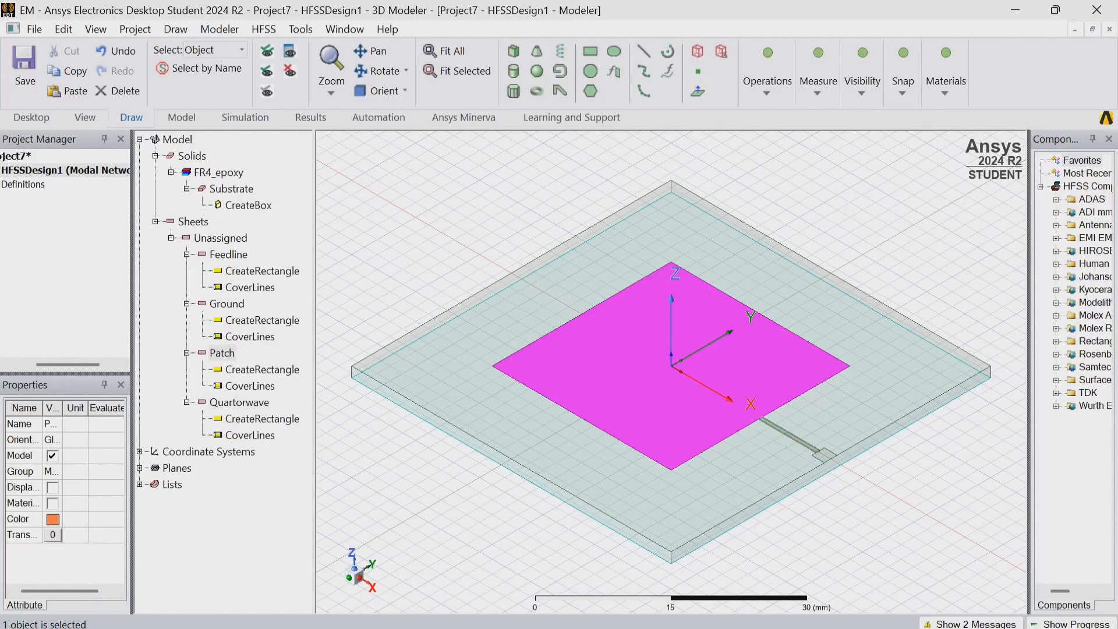
Unite the Patch, Quartorwave and Feedline sheets into one sheet, with Patch selected first.
left_click(222, 353)
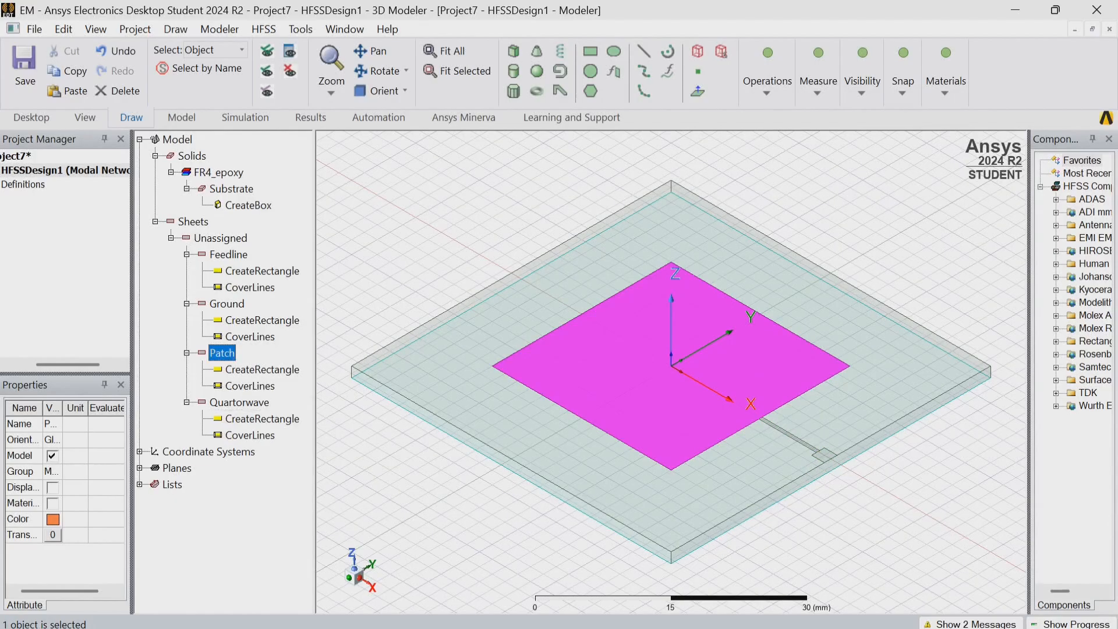
left_click(239, 403, "ctrl")
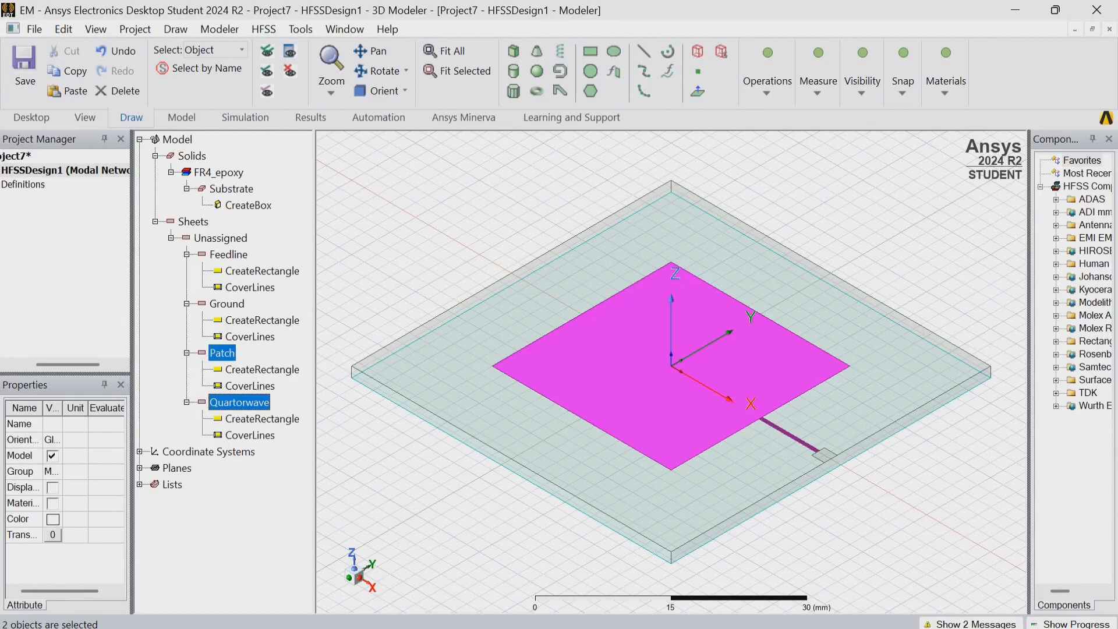
left_click(228, 254, "ctrl")
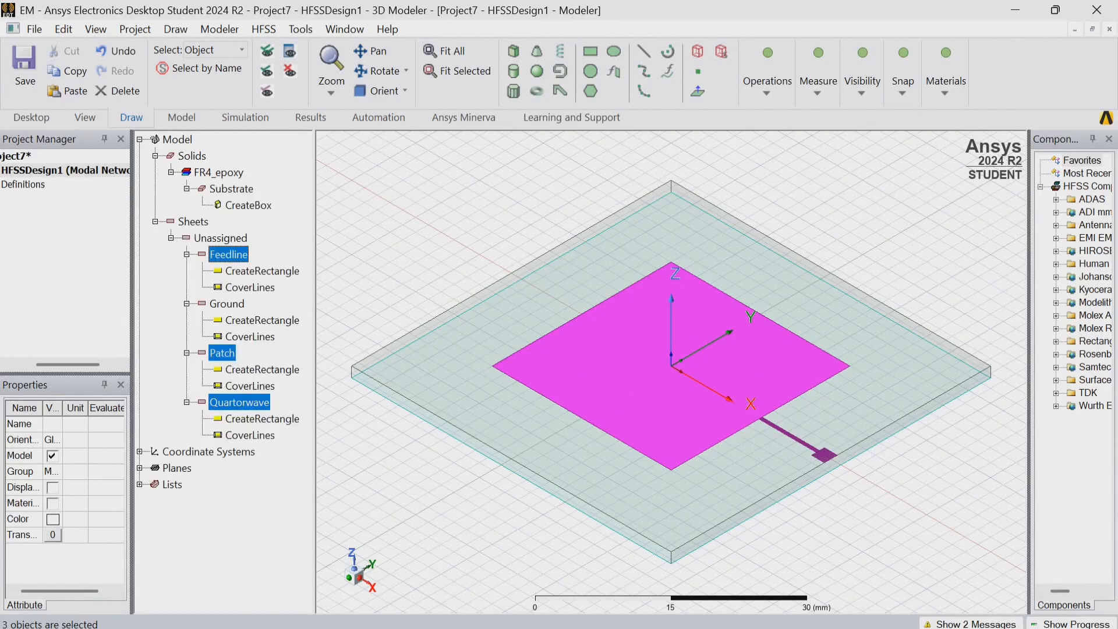
left_click(767, 82)
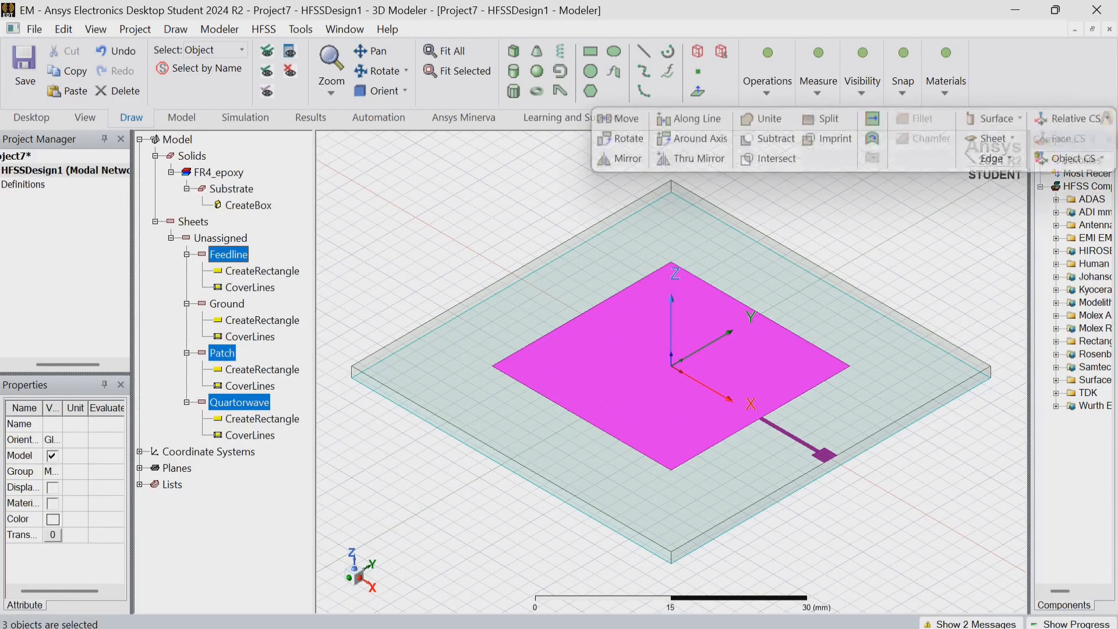
left_click(763, 119)
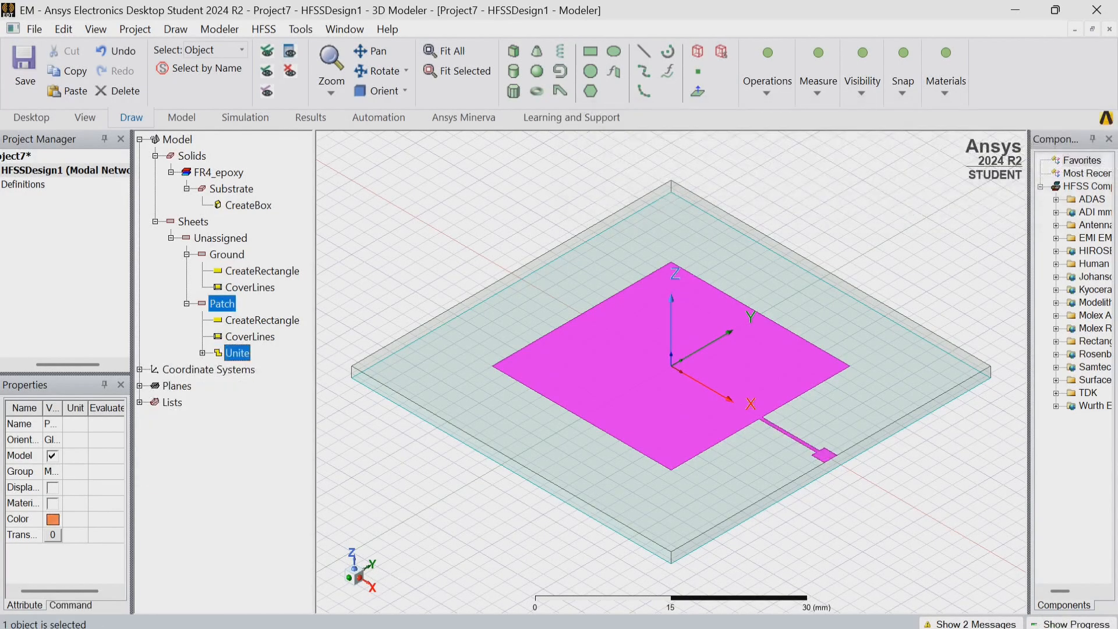
left_click(874, 222)
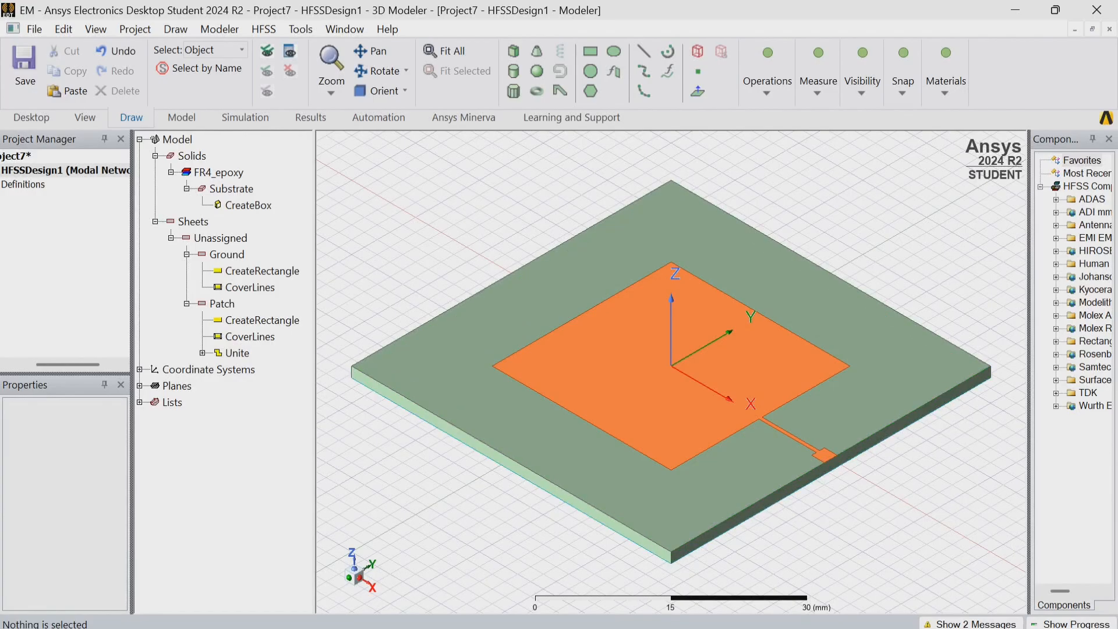
Switch the drawing plane to YZ and draw a rectangle about 6 by 4 mm near the feed's outer end.
left_click(862, 82)
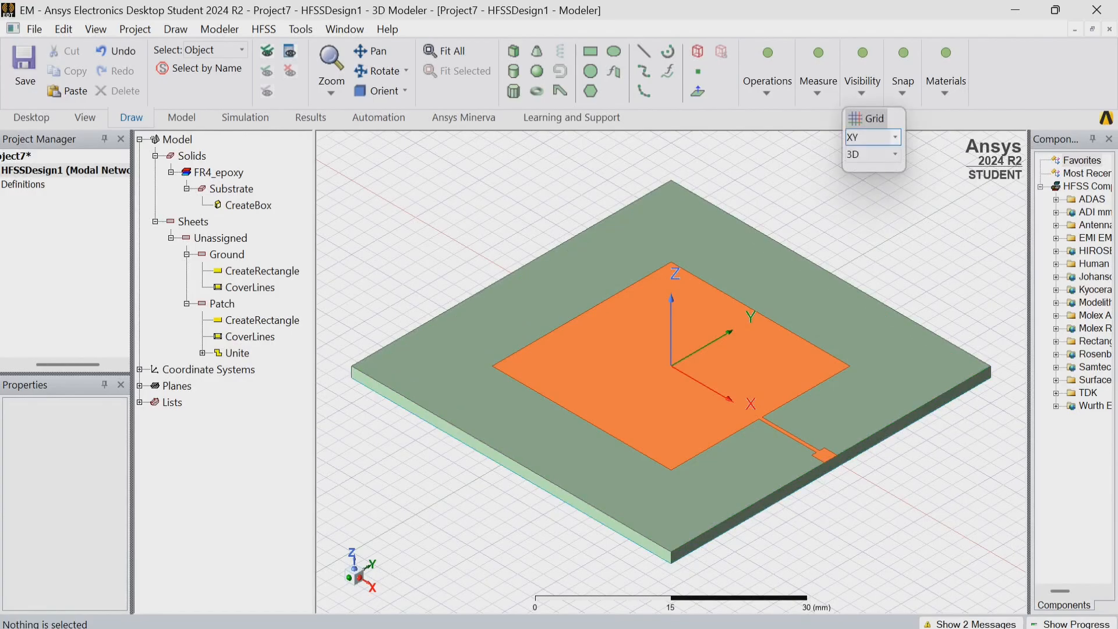
left_click(874, 137)
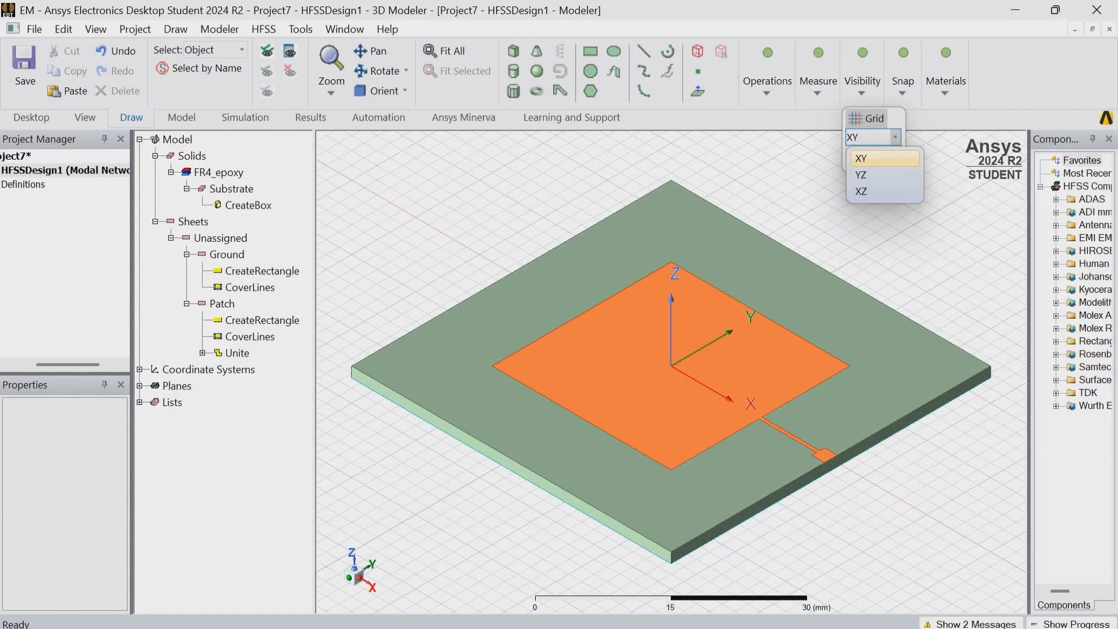
left_click(873, 174)
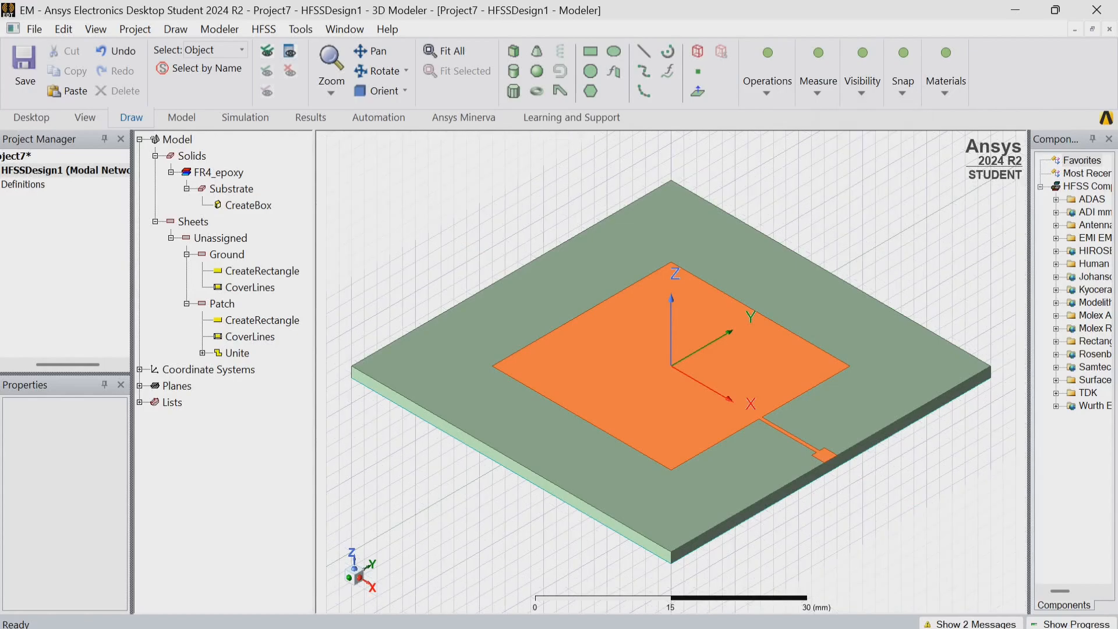
left_click(591, 51)
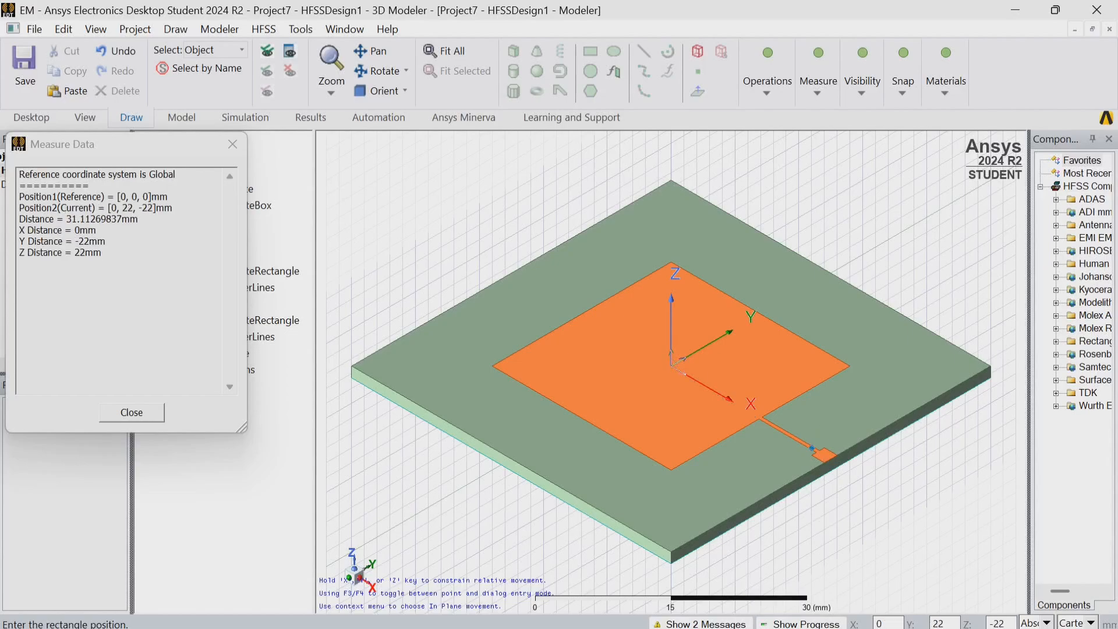
left_click(837, 463)
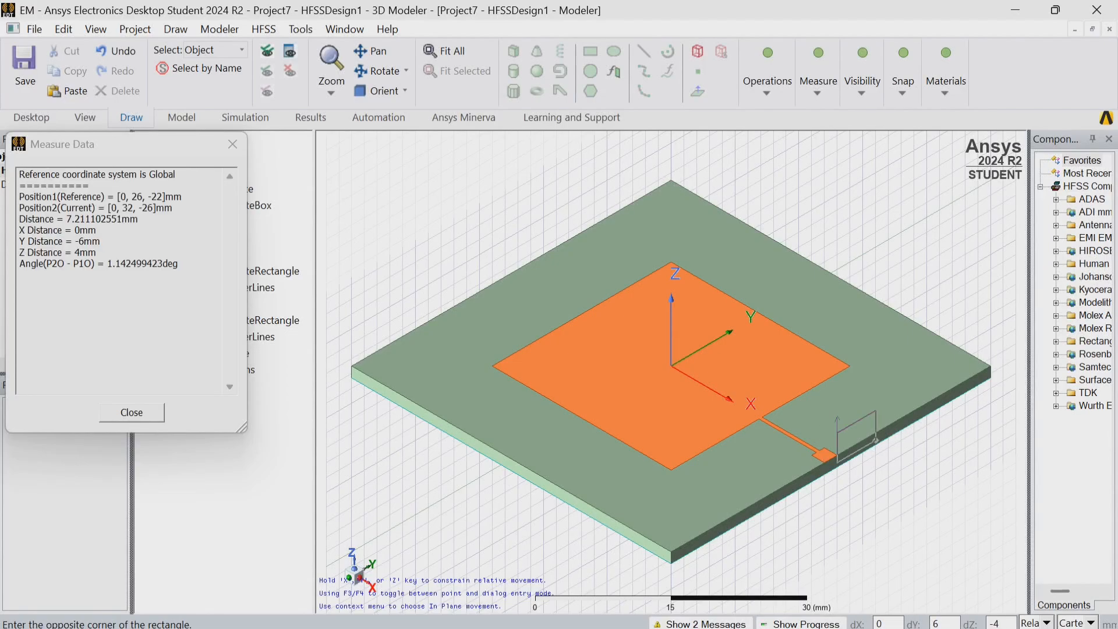
left_click(876, 441)
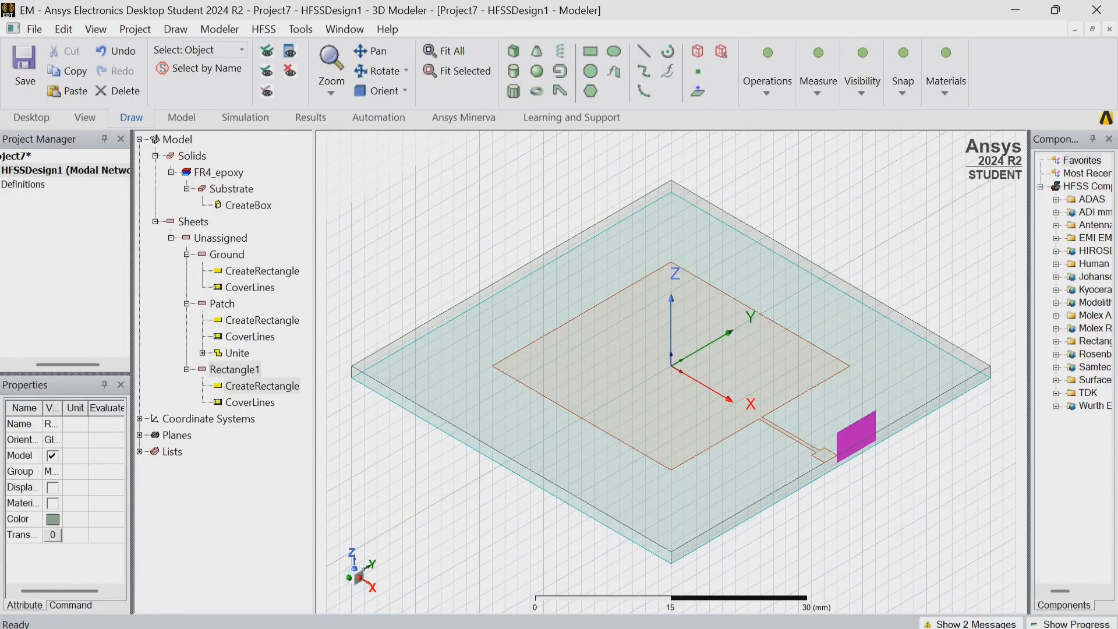
Set the YZ-plane rectangle's position to 25, -1, -1.6 mm.
double_click(262, 386)
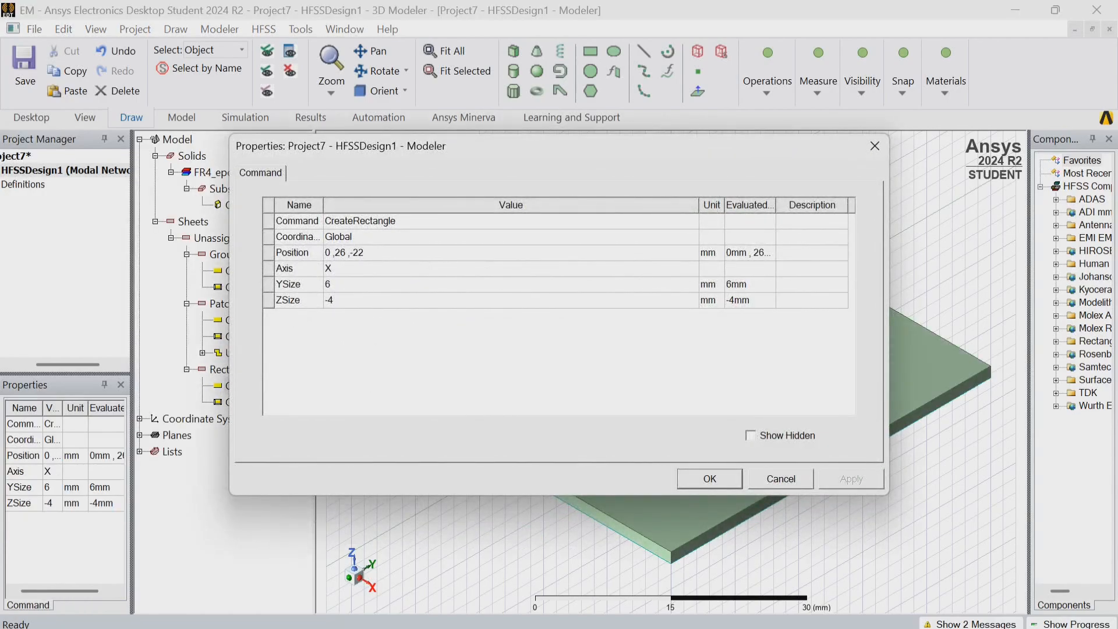
left_click(373, 253)
key("BackSpace")
key("BackSpace")
key("BackSpace")
key("BackSpace")
key("BackSpace")
key("BackSpace")
key("BackSpace")
key("BackSpace")
key("BackSpace")
key("BackSpace")
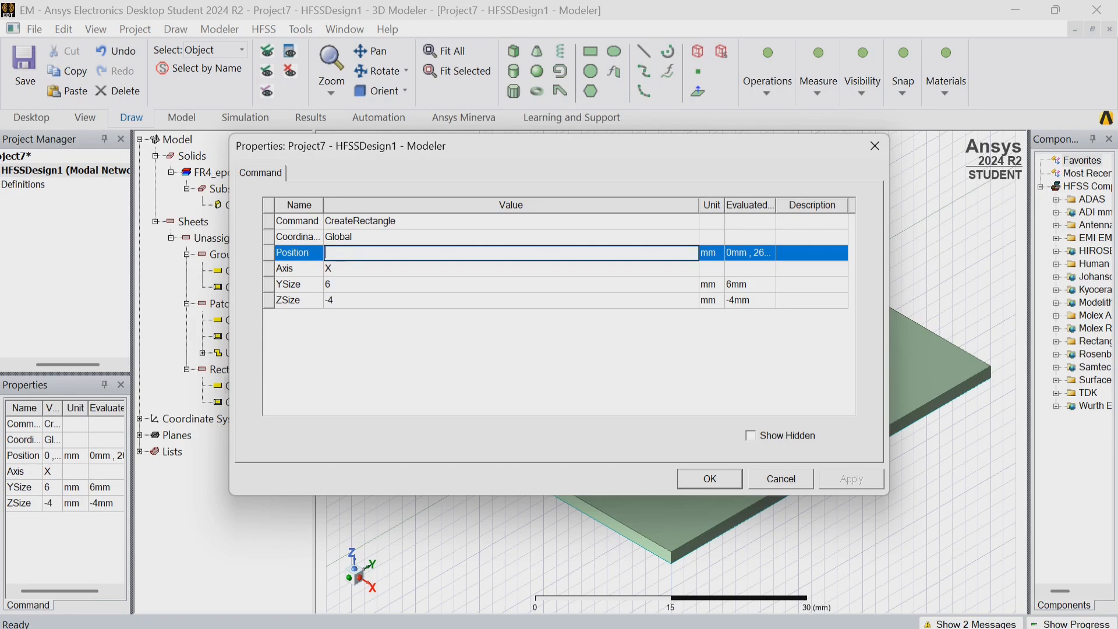
type("25,-1,-1.6")
Set the YZ-plane rectangle's Y size to 2 mm and its Z size to 1.6 mm.
left_click(511, 285)
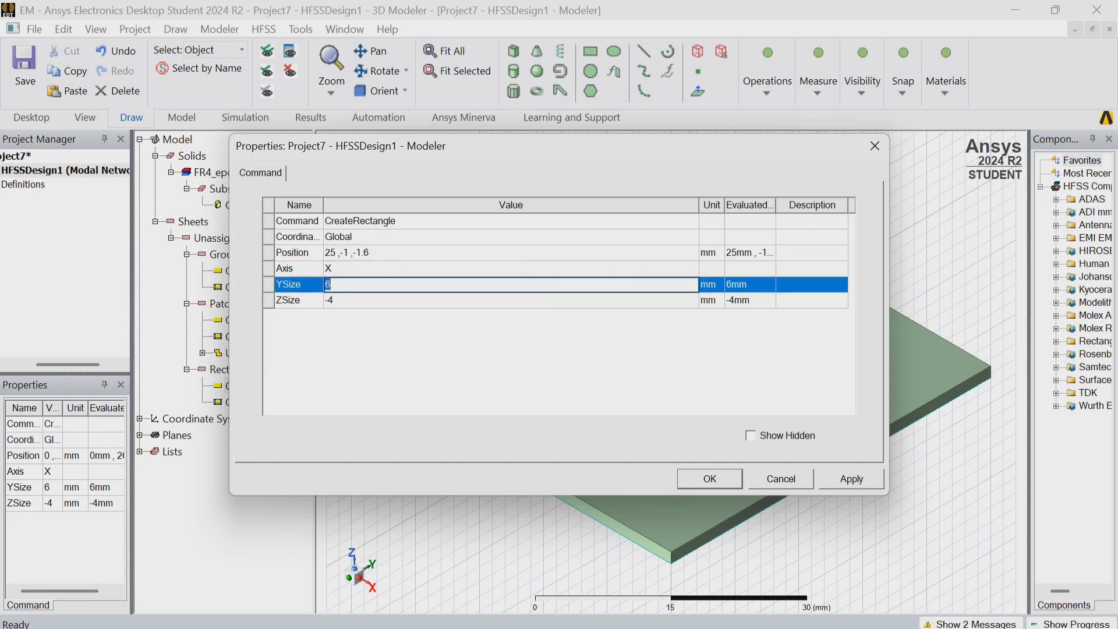
key("BackSpace")
type("2")
left_click(511, 300)
key("BackSpace")
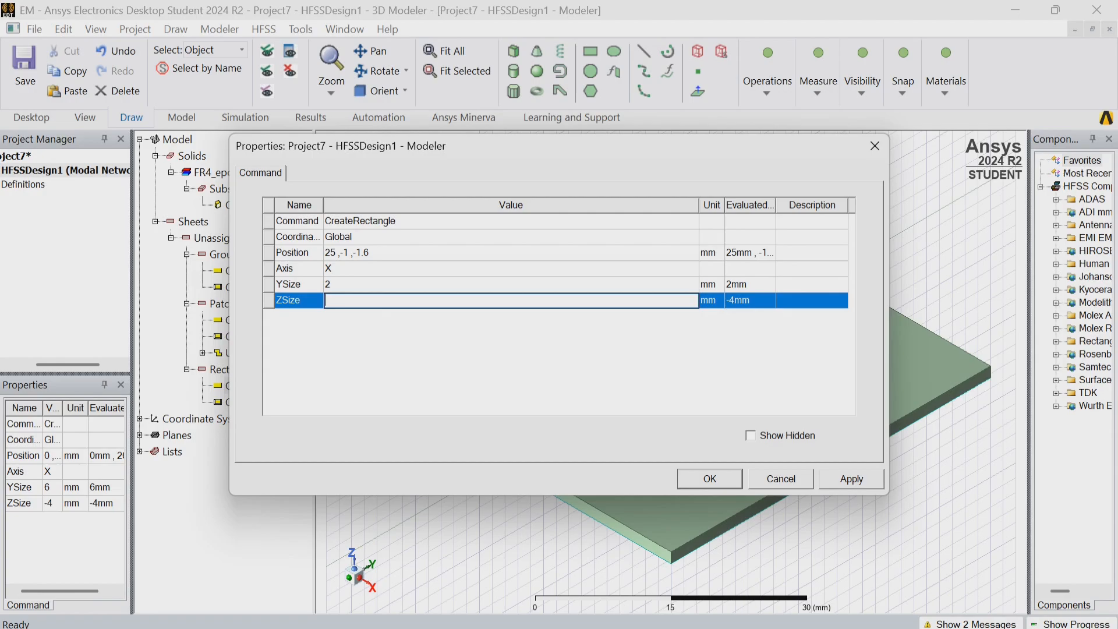
type("1.6")
key("Return")
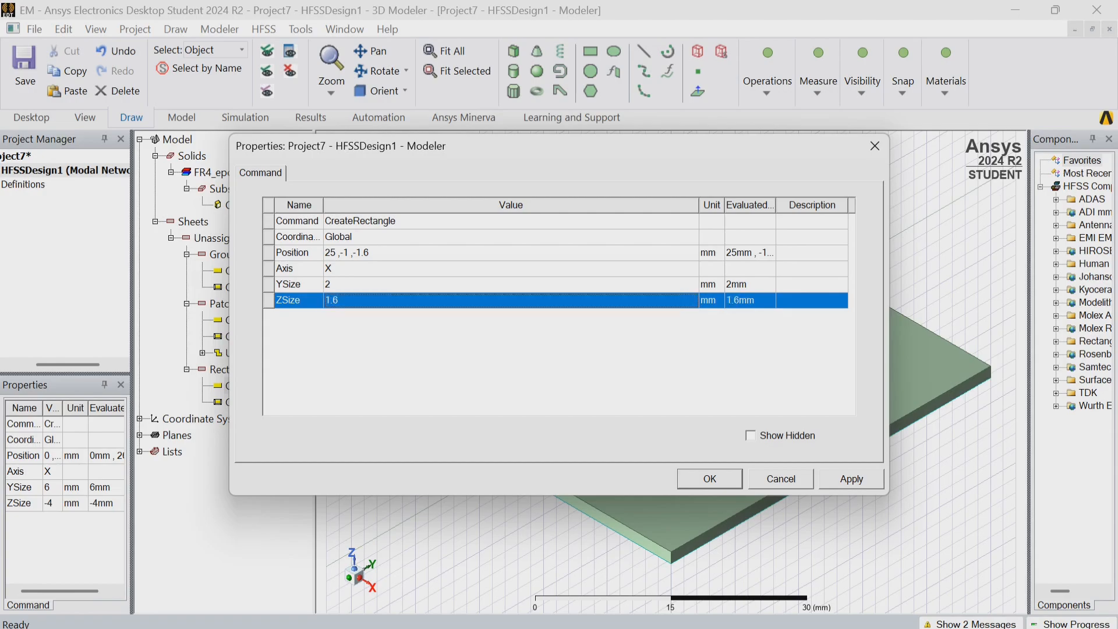
left_click(852, 479)
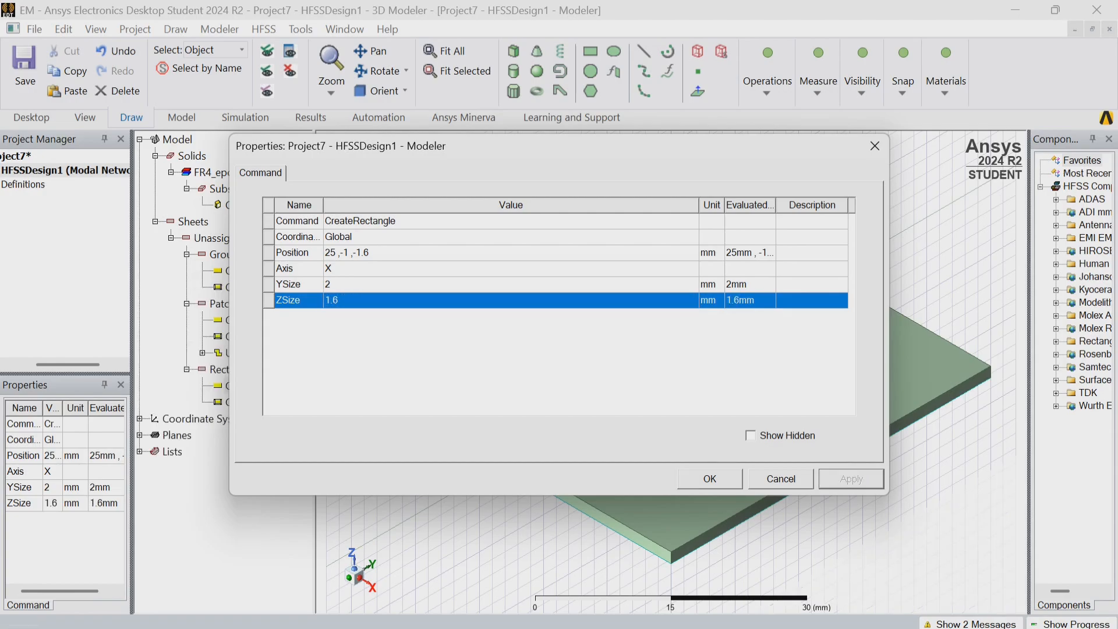
left_click(710, 479)
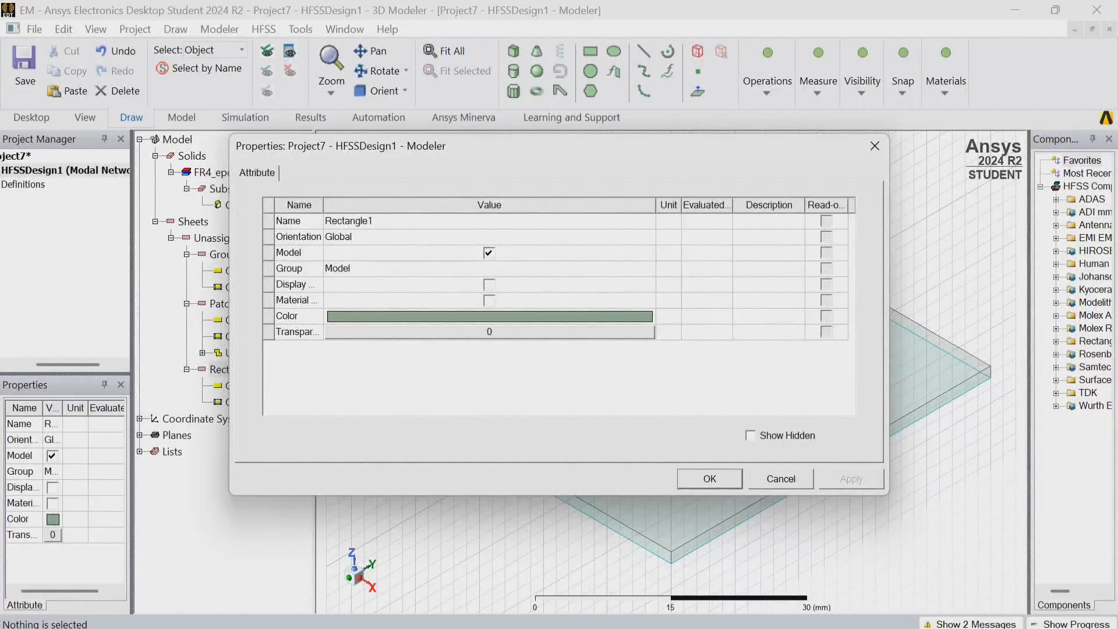
Rename the vertical rectangle at the feed's end as GridPlane.
left_click(396, 221)
key("BackSpace")
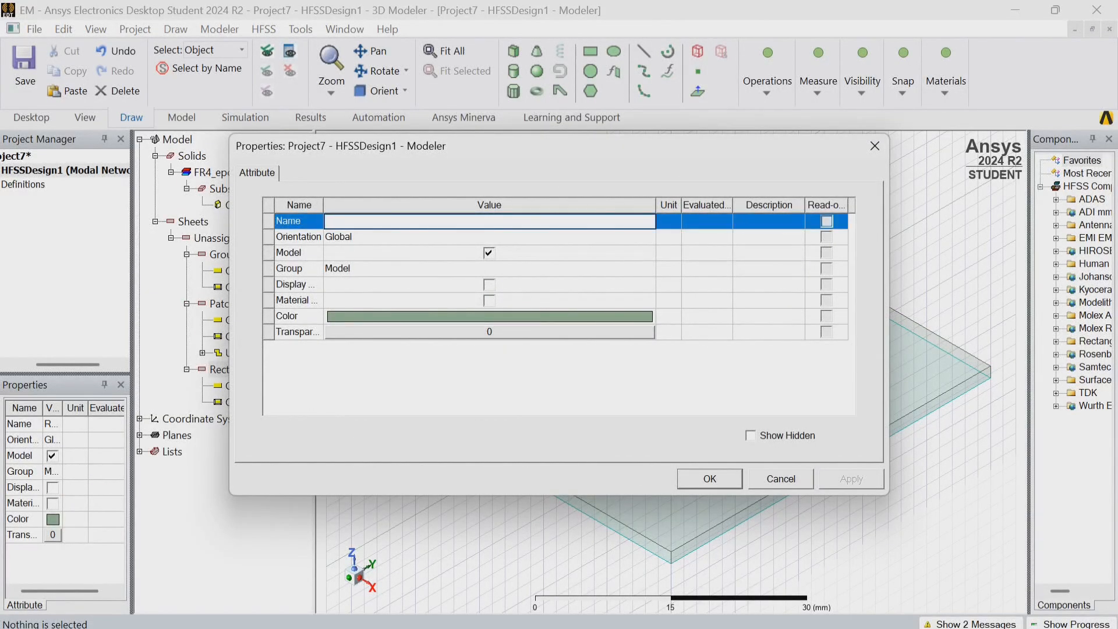
type("GridPlane")
Change the colour of the GridPlane sheet to red and clear the selection.
left_click(489, 316)
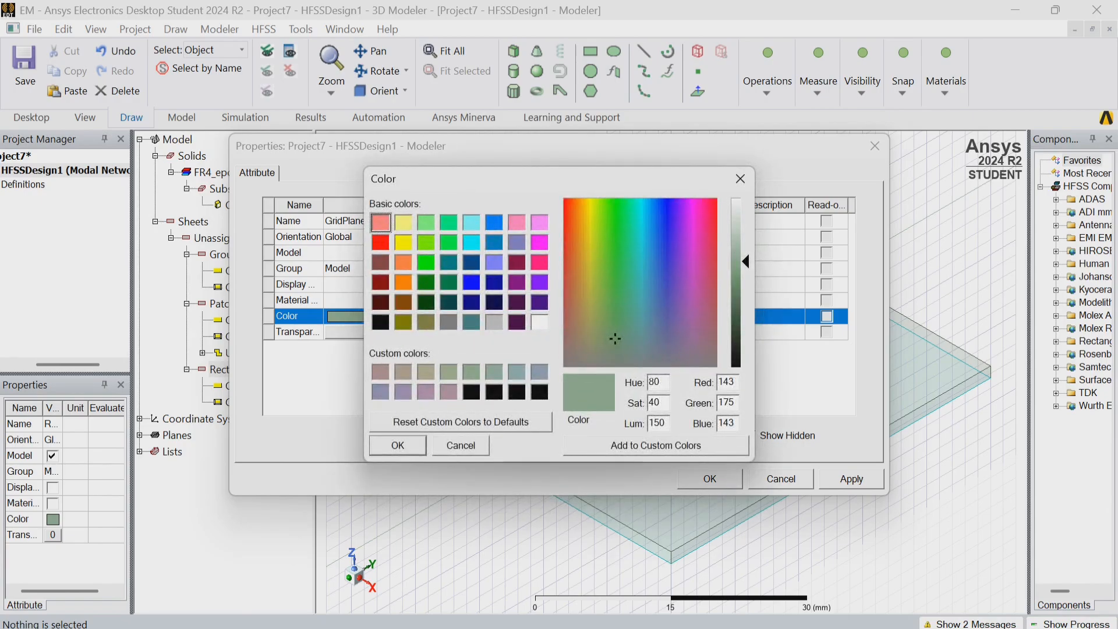
left_click(381, 242)
key("Return")
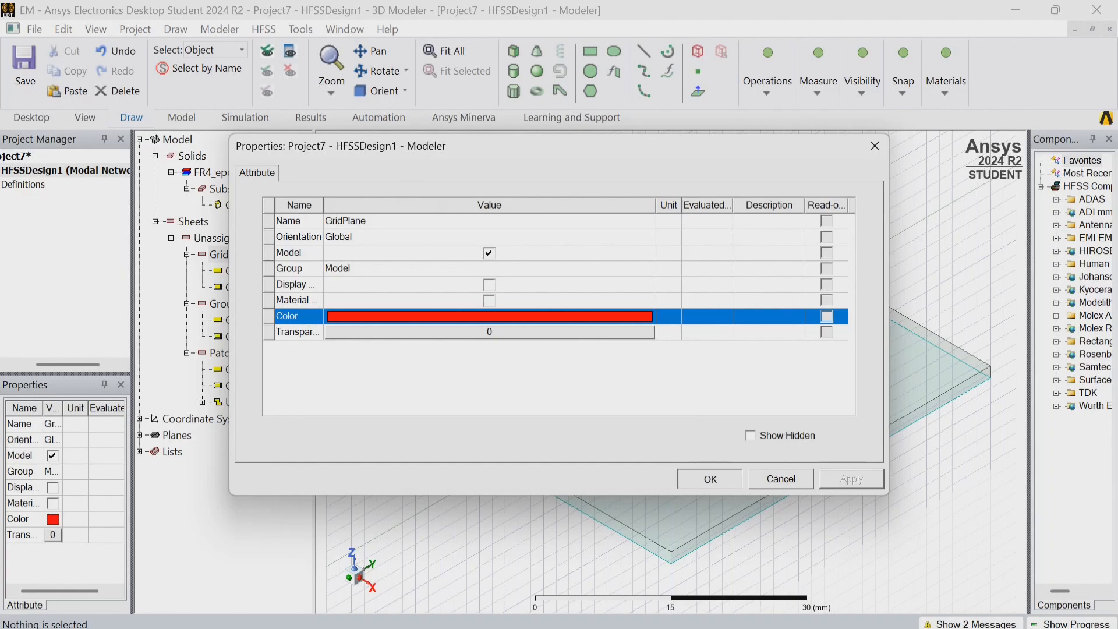
key("Return")
key("ctrl+shift+a")
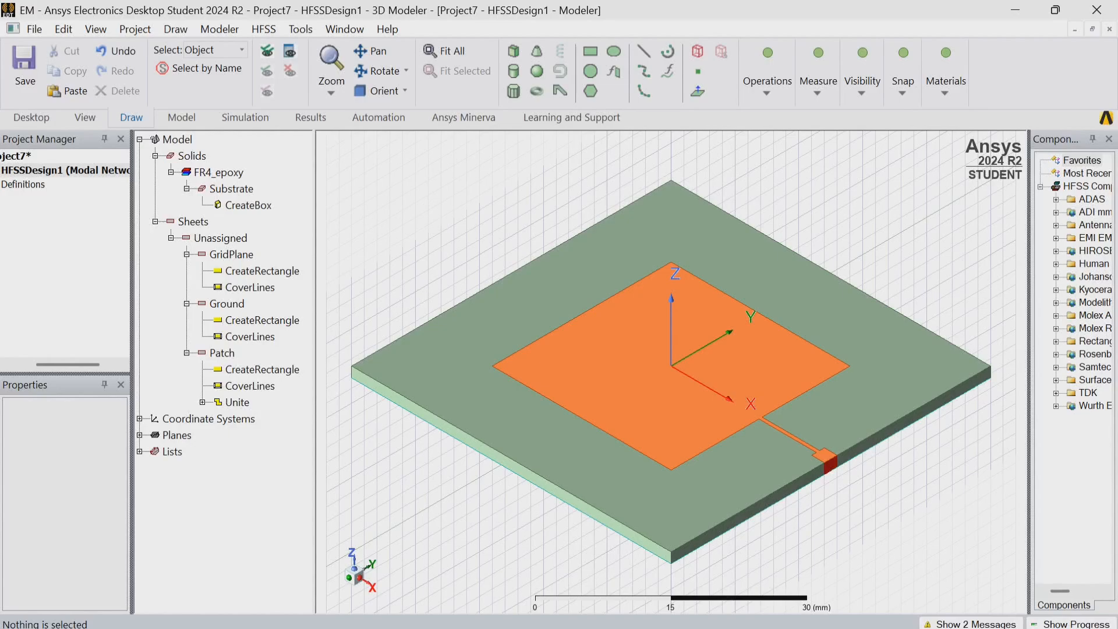
Set the drawing plane back to XY.
left_click(862, 87)
left_click(895, 138)
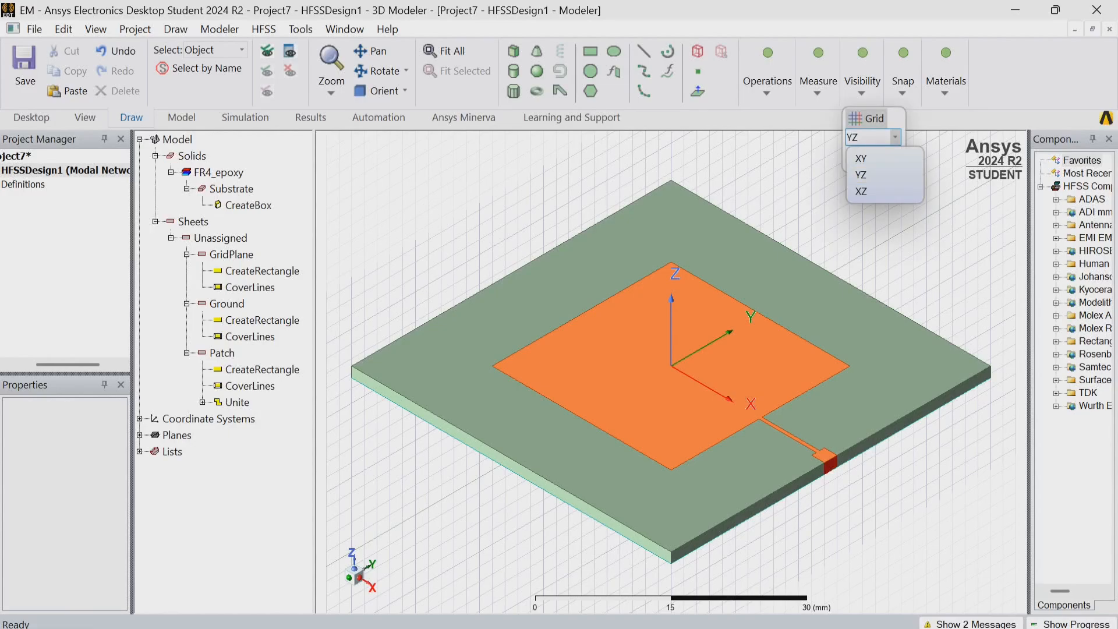
left_click(862, 158)
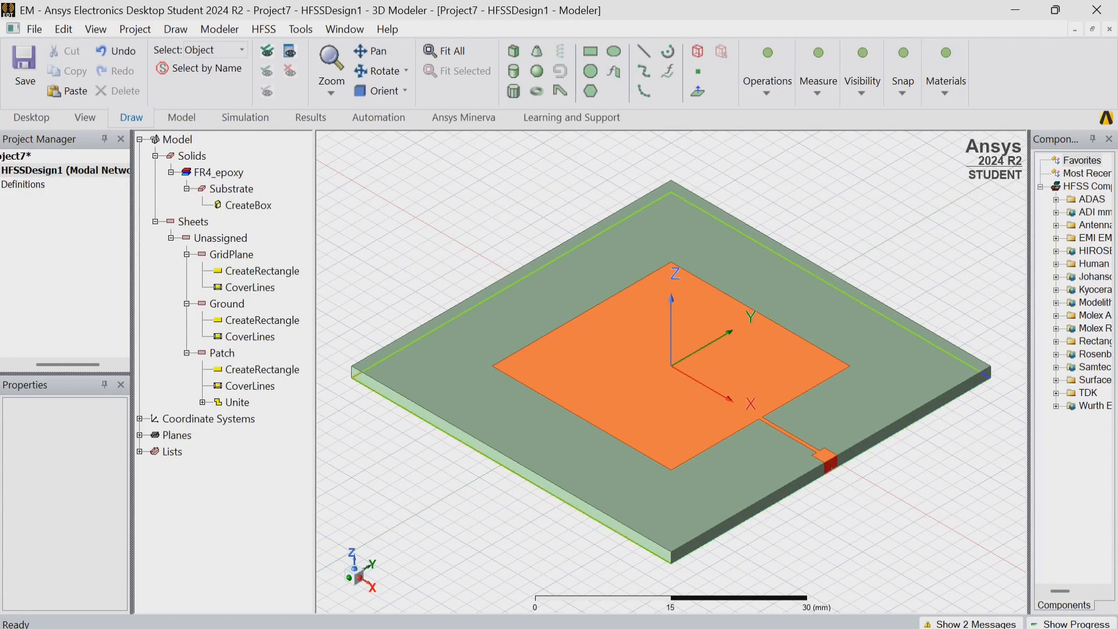
Start a lumped port excitation on the GridPlane sheet, accepting the name 1 and the 50 ohm full port impedance.
left_click(830, 464)
right_click(830, 464)
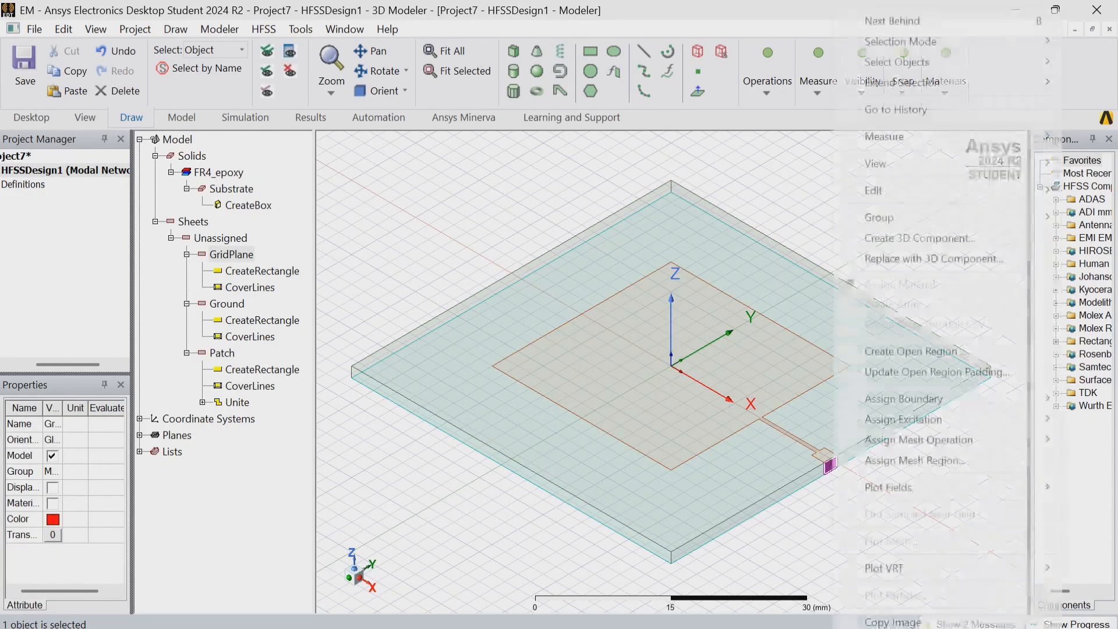
mouse_move(904, 399)
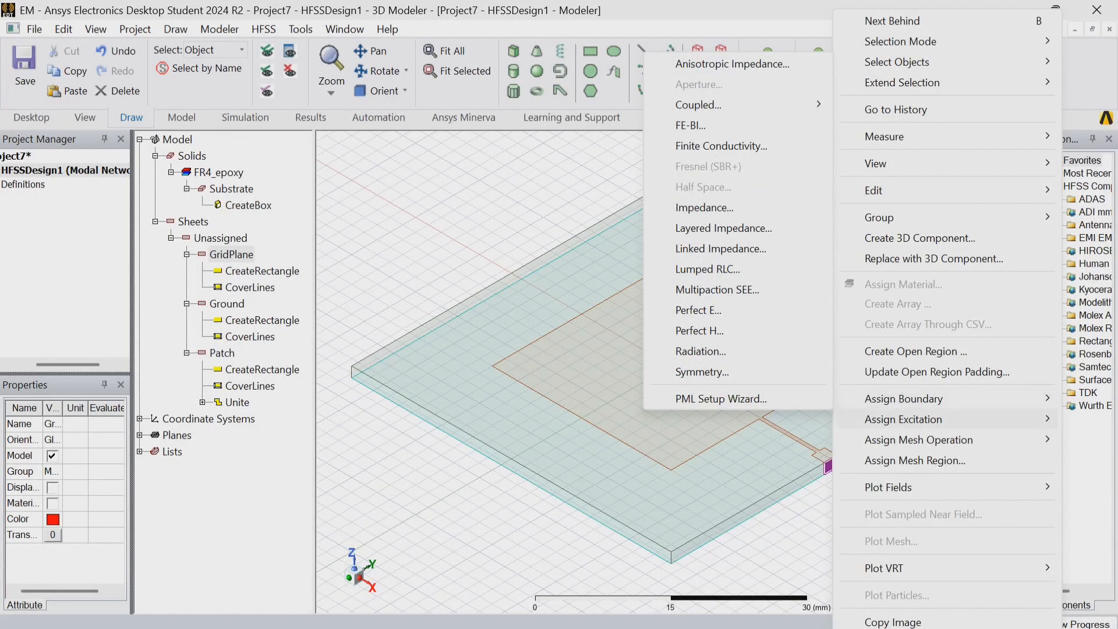
mouse_move(904, 419)
mouse_move(675, 420)
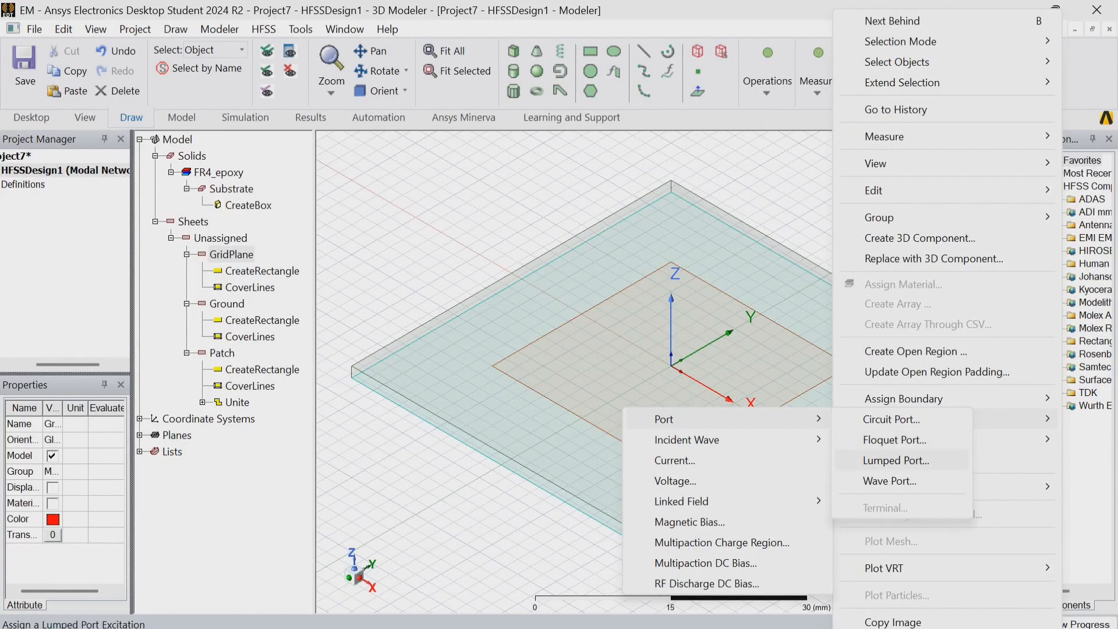
left_click(896, 460)
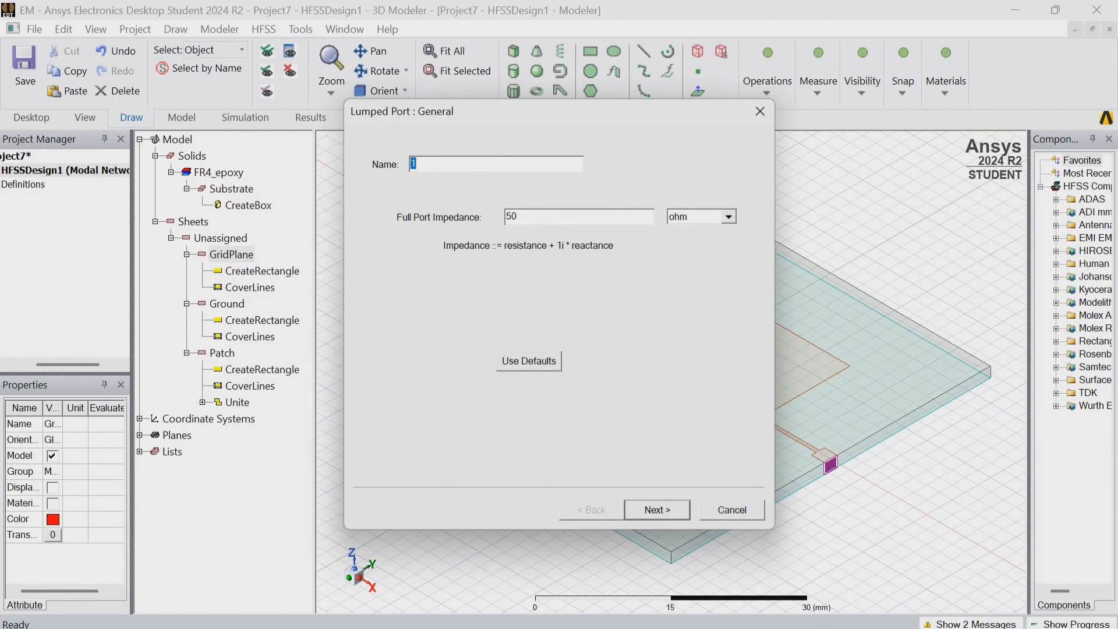
left_click(657, 510)
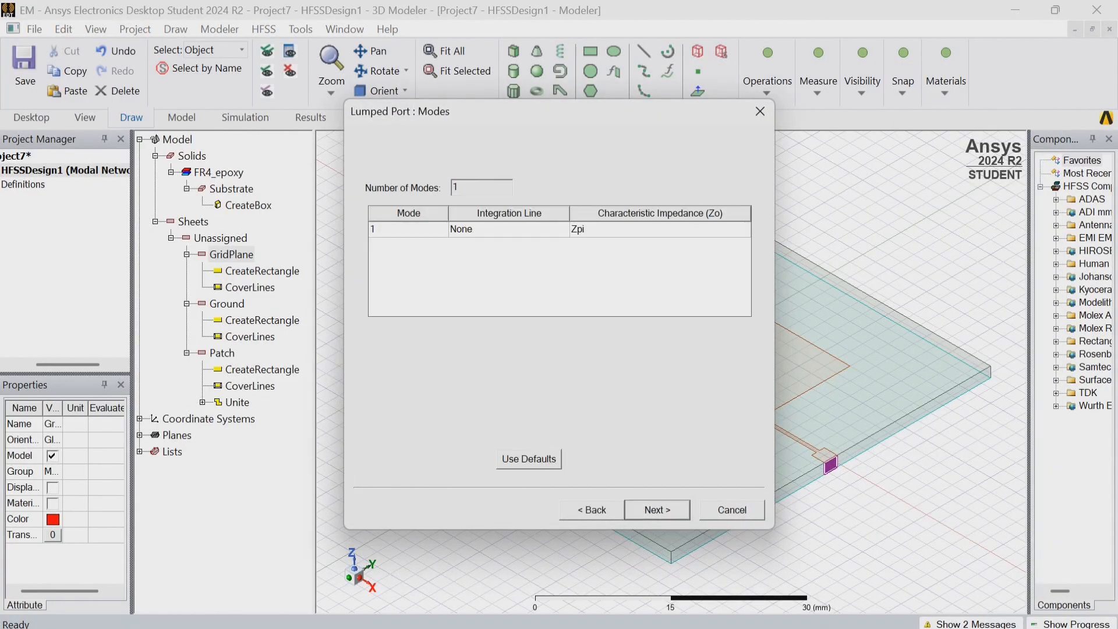
Define mode 1's integration line from the port's lower edge midpoint to its upper edge and finish the port with all modes renormalized to 50 ohm.
left_click(518, 229)
left_click(561, 229)
left_click(509, 257)
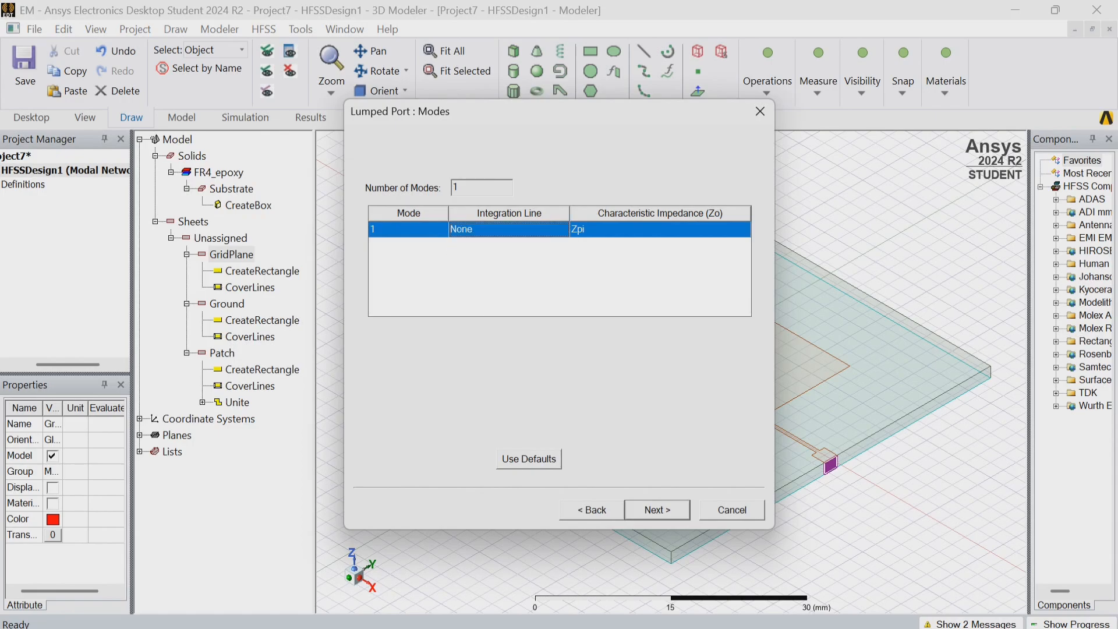
left_click(487, 262)
left_click(495, 230)
left_click(495, 229)
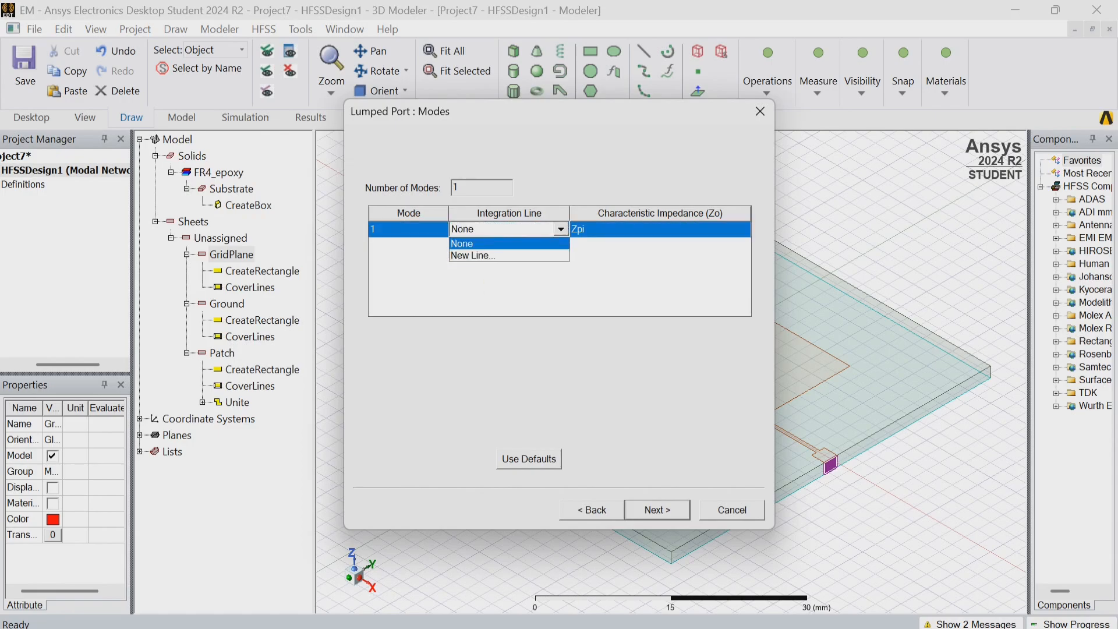
left_click(472, 256)
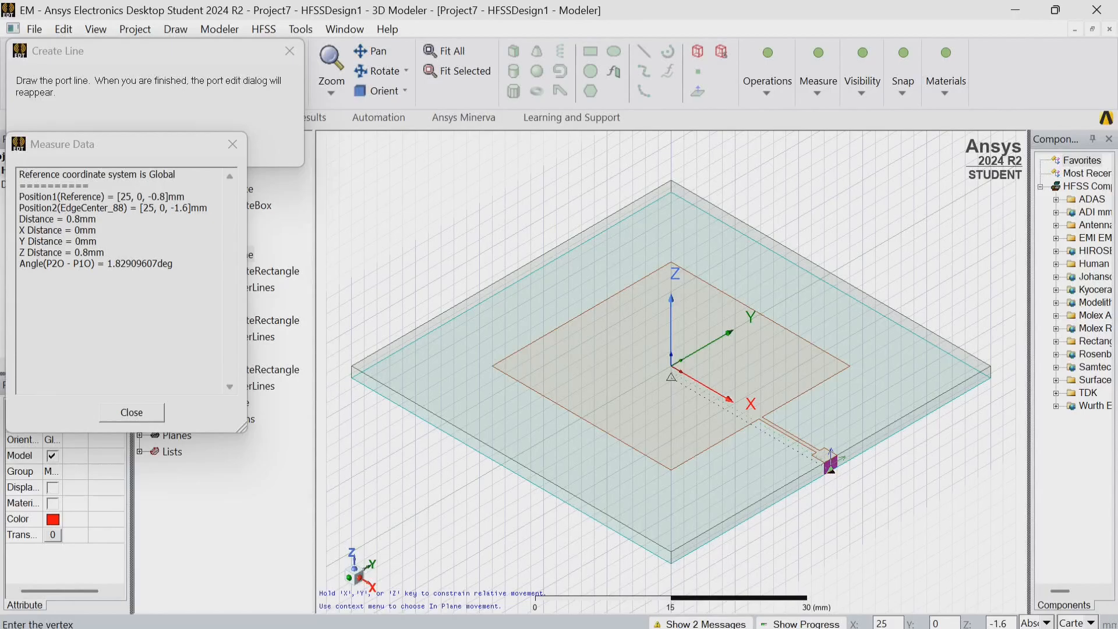
left_click(831, 463)
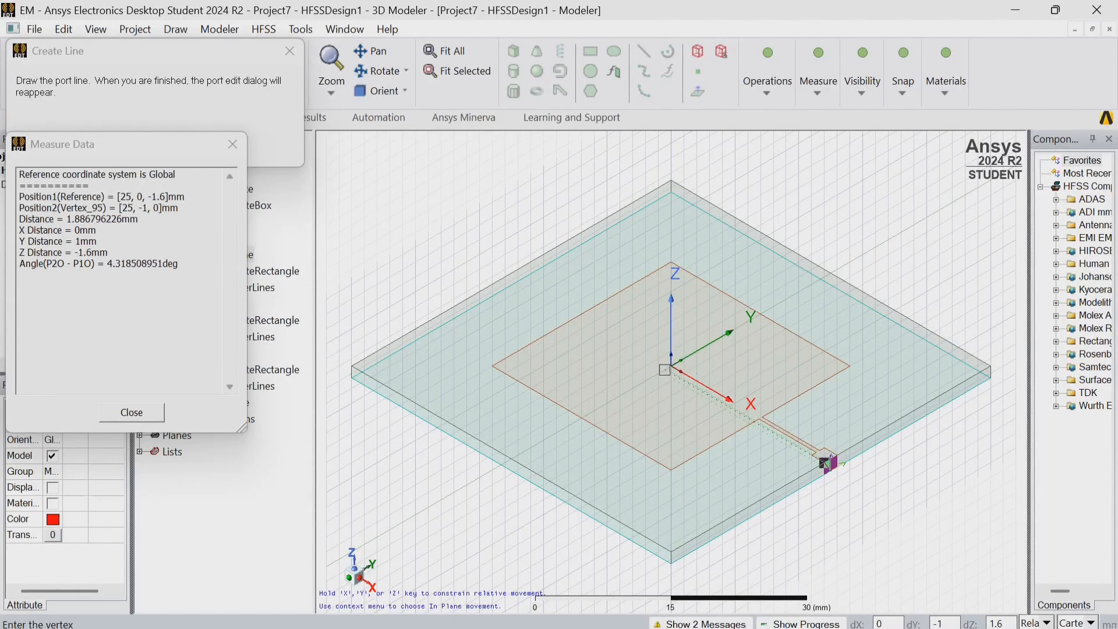
left_click(831, 457)
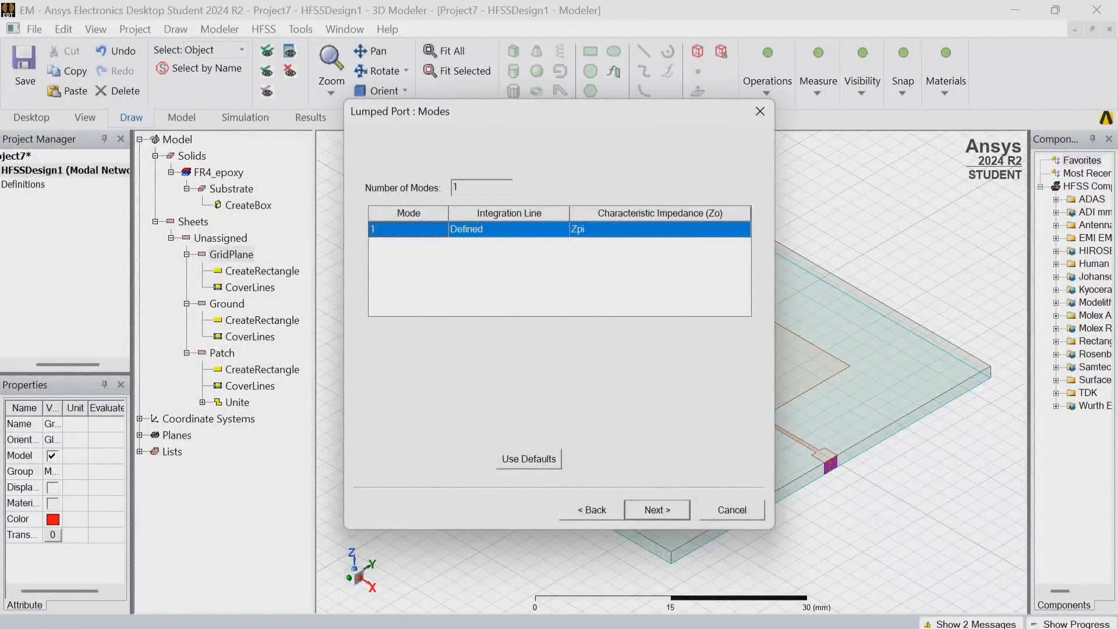
left_click(657, 510)
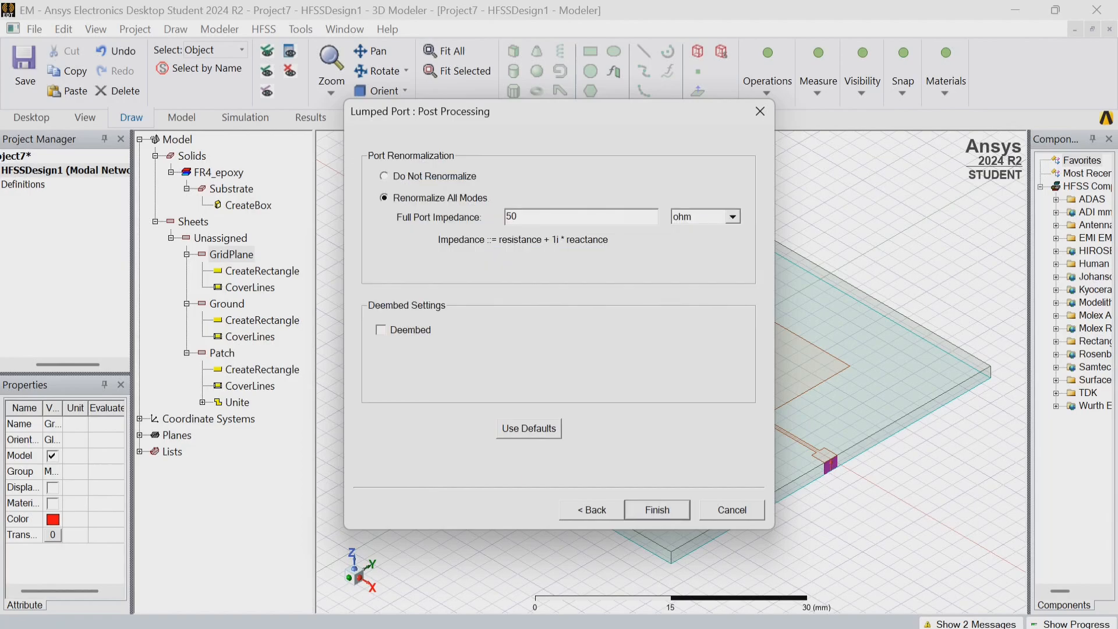
left_click(657, 509)
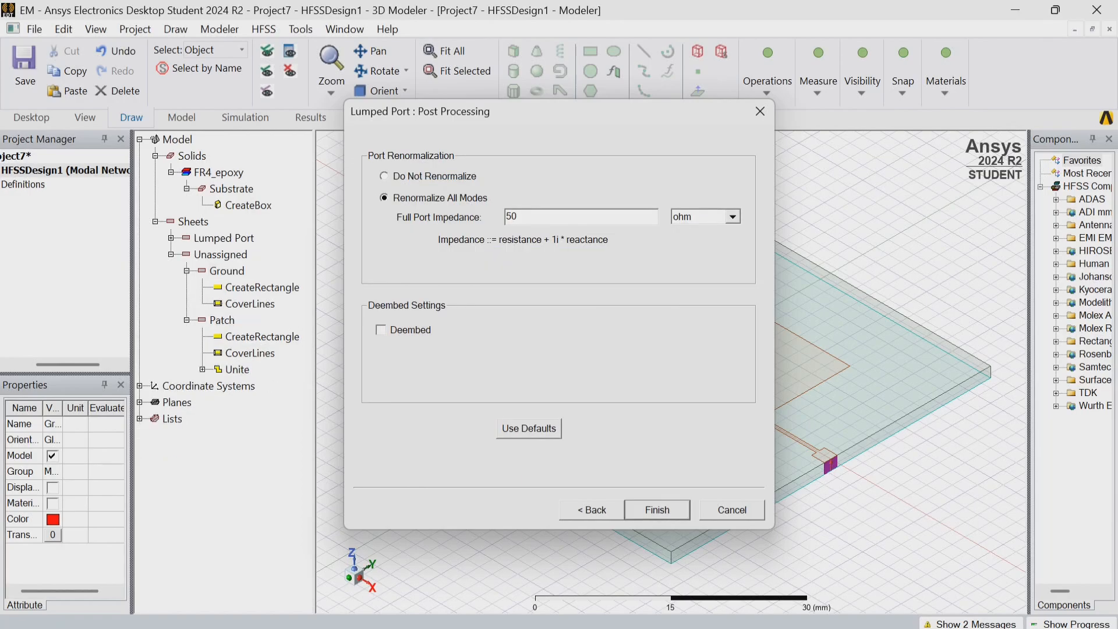
Expand HFSSDesign1 in the project tree to show its design items.
scroll(834, 475, "up", 2)
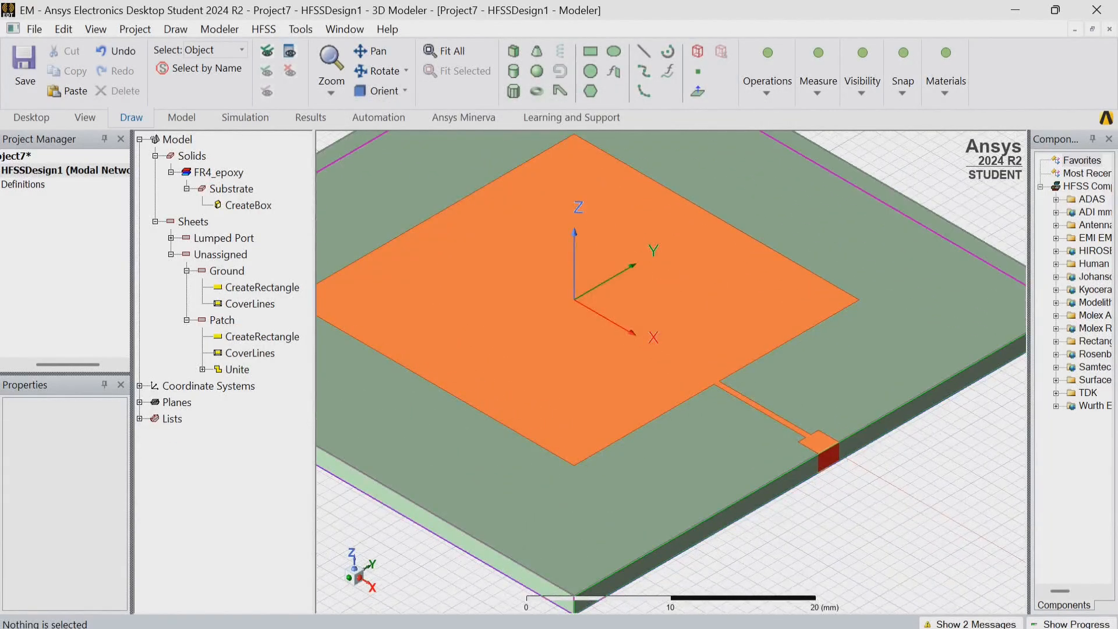
left_click_drag(69, 365, 85, 365)
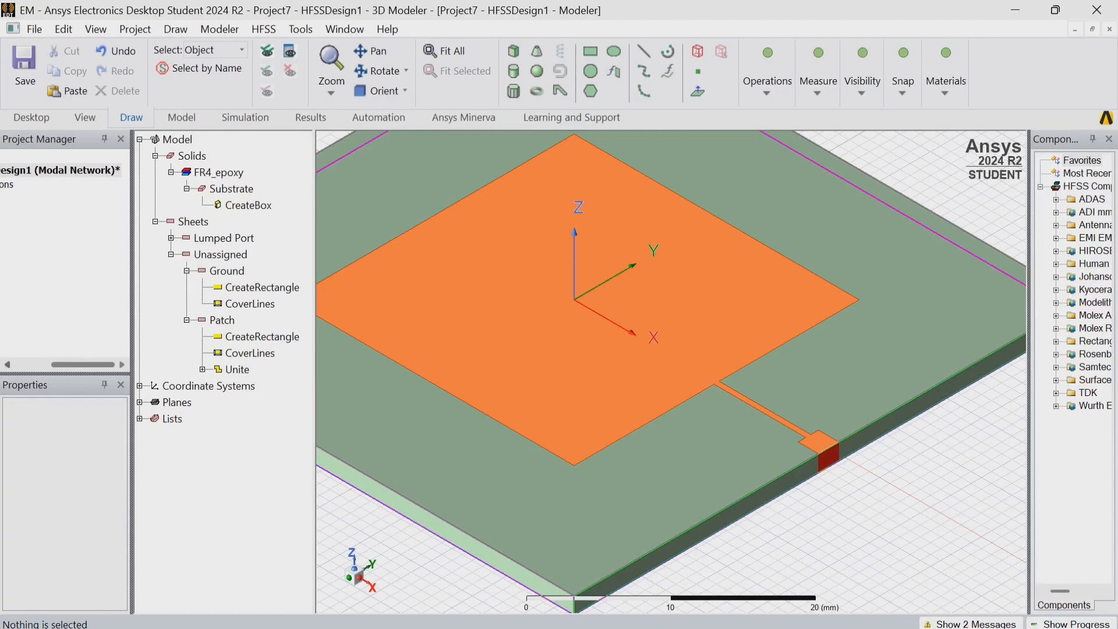
left_click(8, 365)
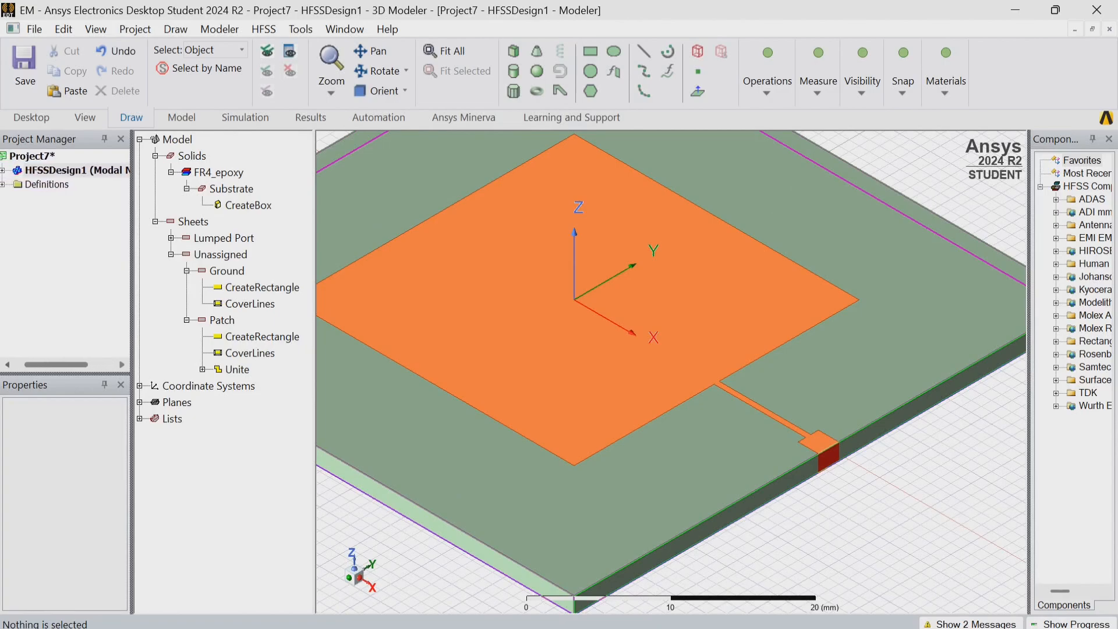
double_click(74, 171)
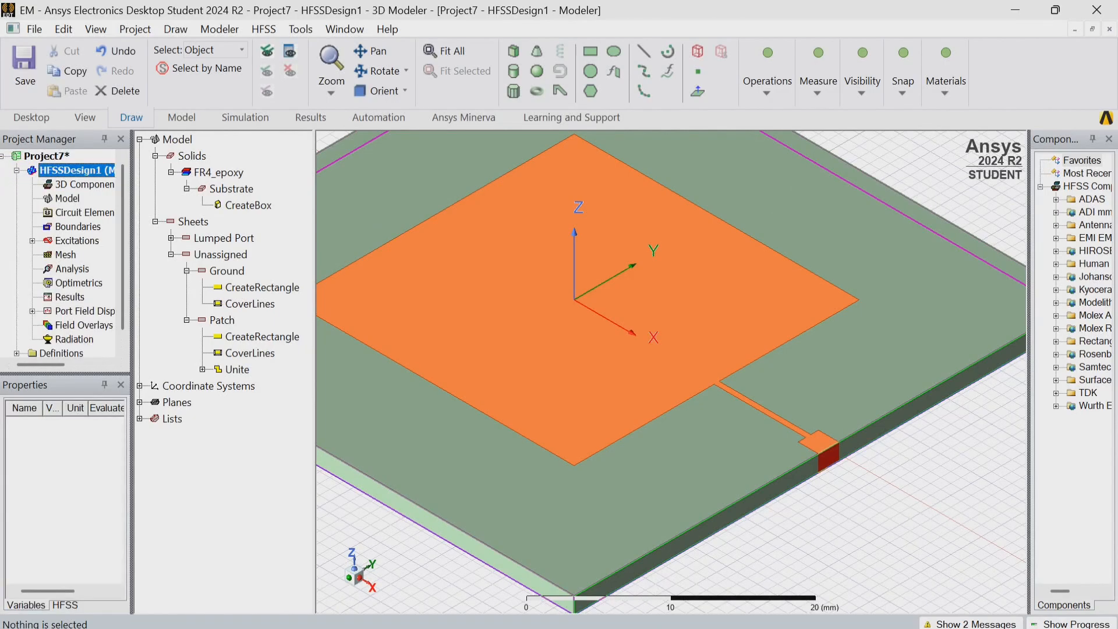
Inspect lumped port 1 under the design's excitations, then fit the whole antenna in view and clear the selection.
left_click(33, 241)
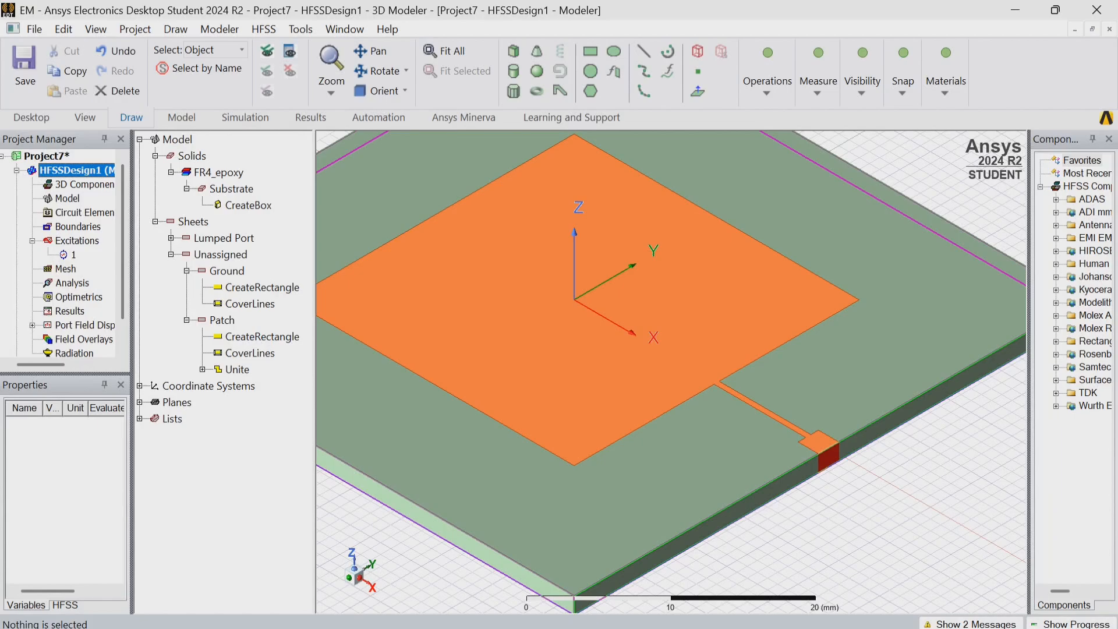
left_click(73, 255)
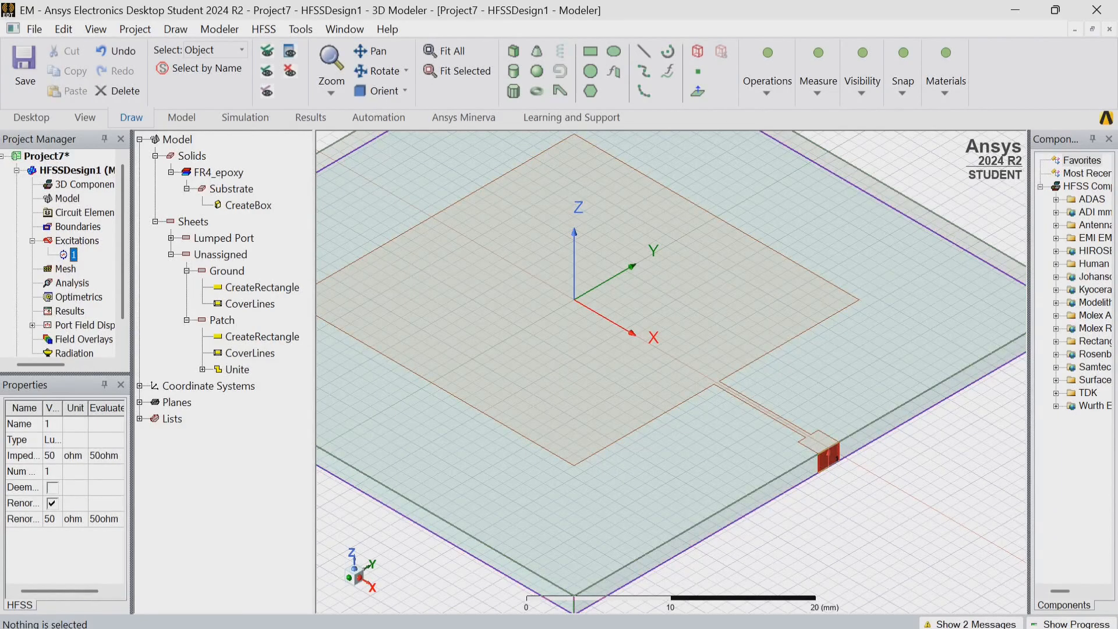
key("ctrl+d")
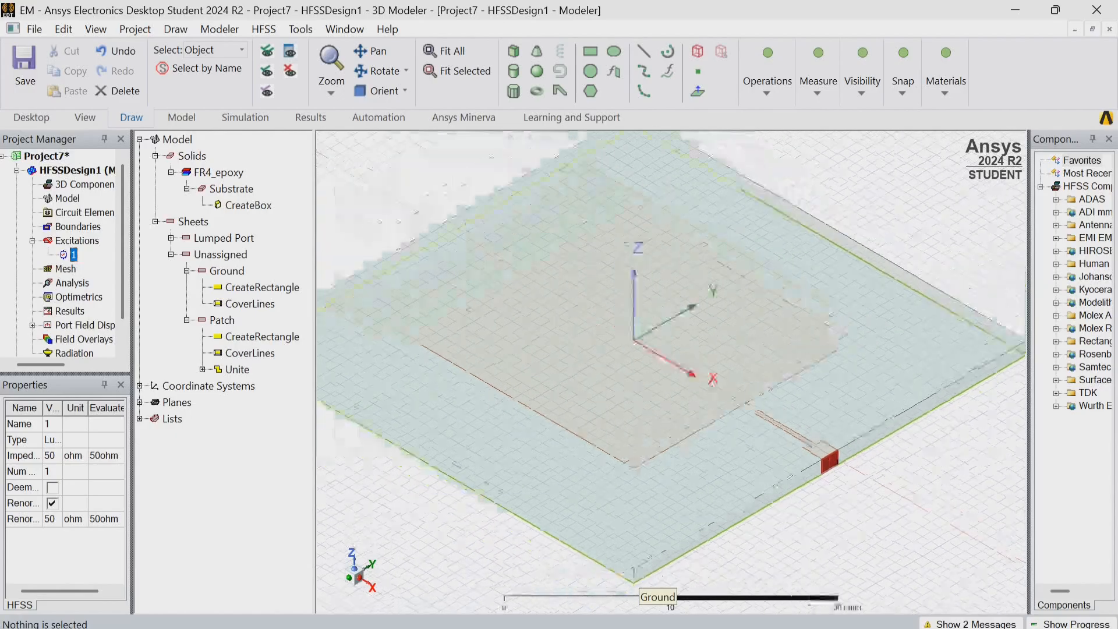
left_click(639, 577)
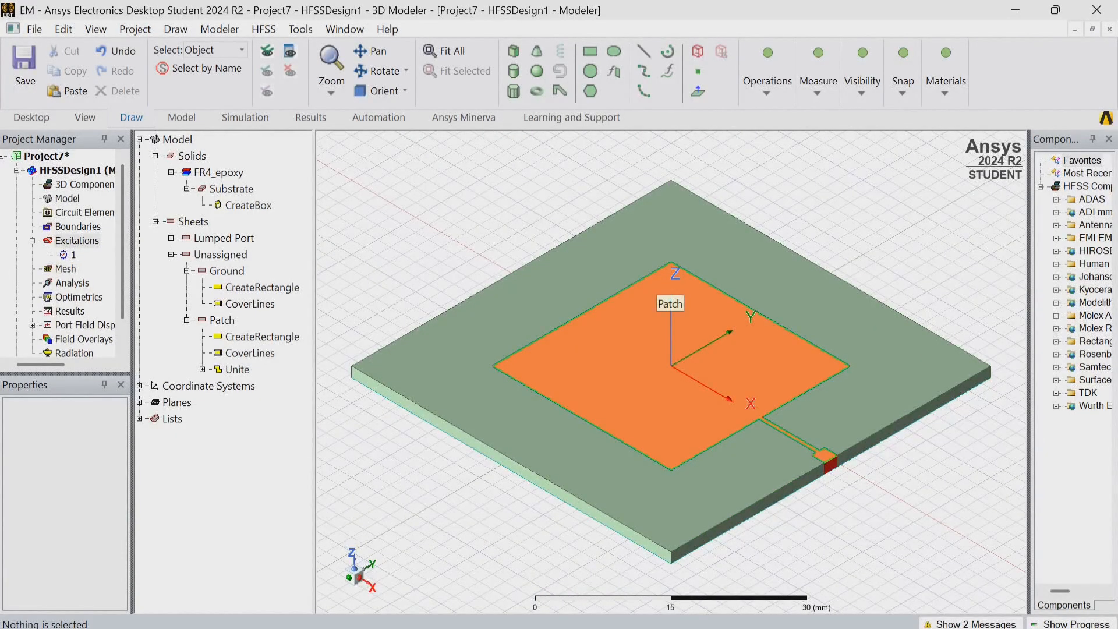
Assign a Perfect E boundary to the Patch sheet, accepting the name PerfE1 without an infinite ground plane.
left_click(664, 288)
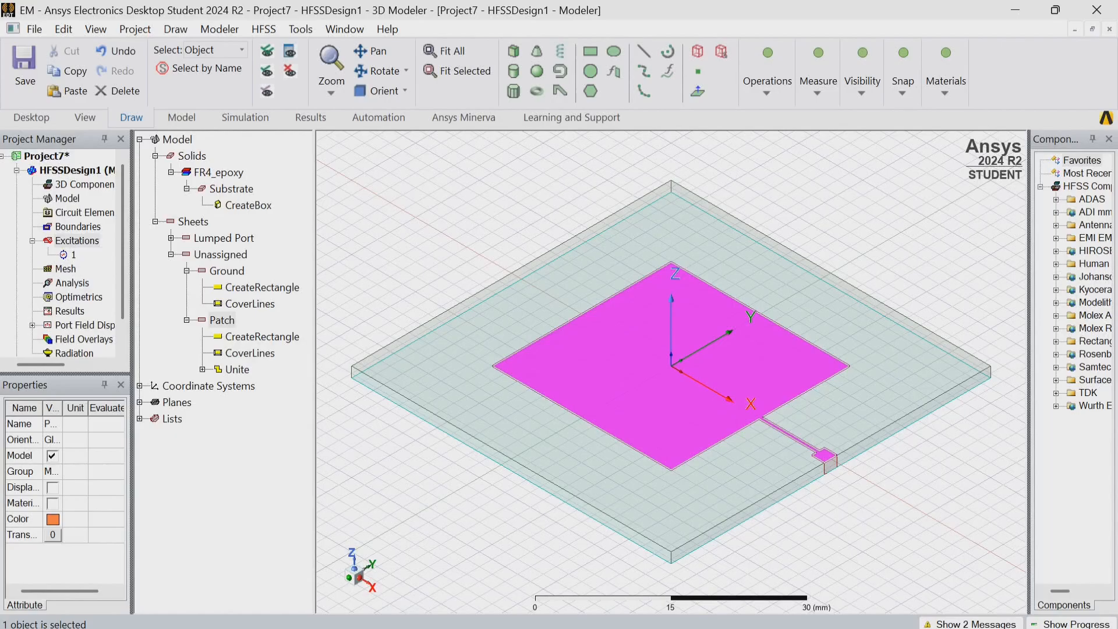
right_click(665, 291)
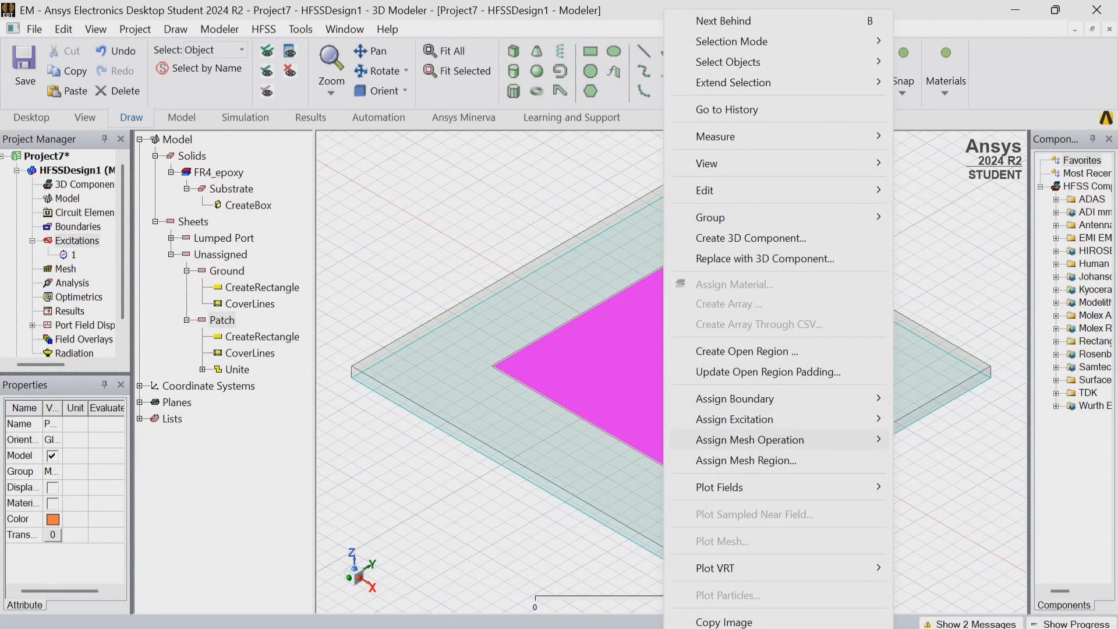
mouse_move(735, 419)
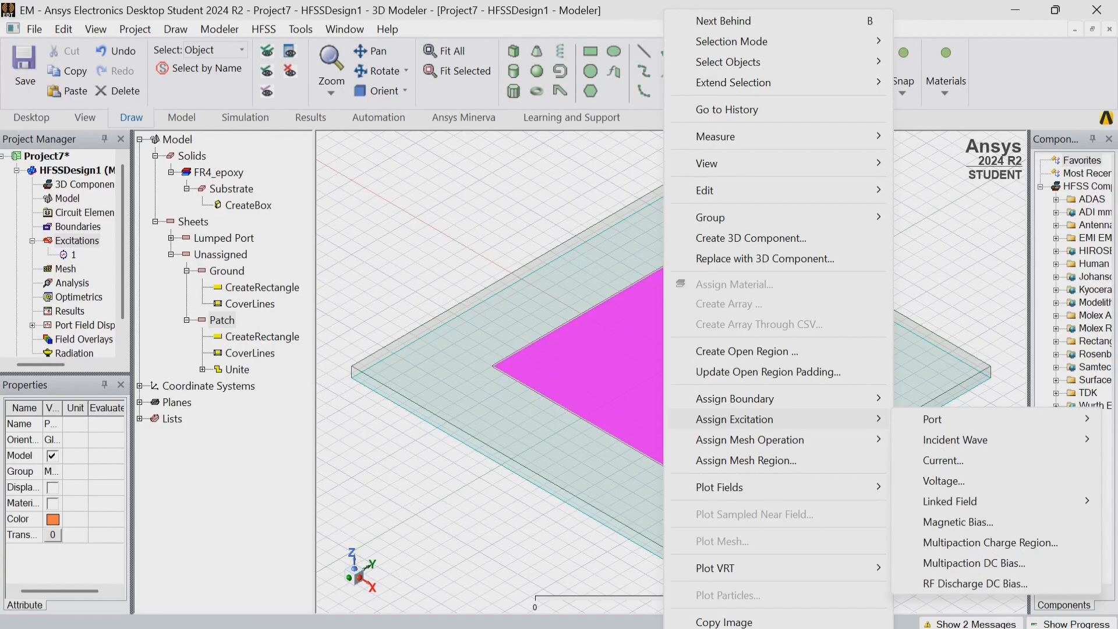
mouse_move(735, 399)
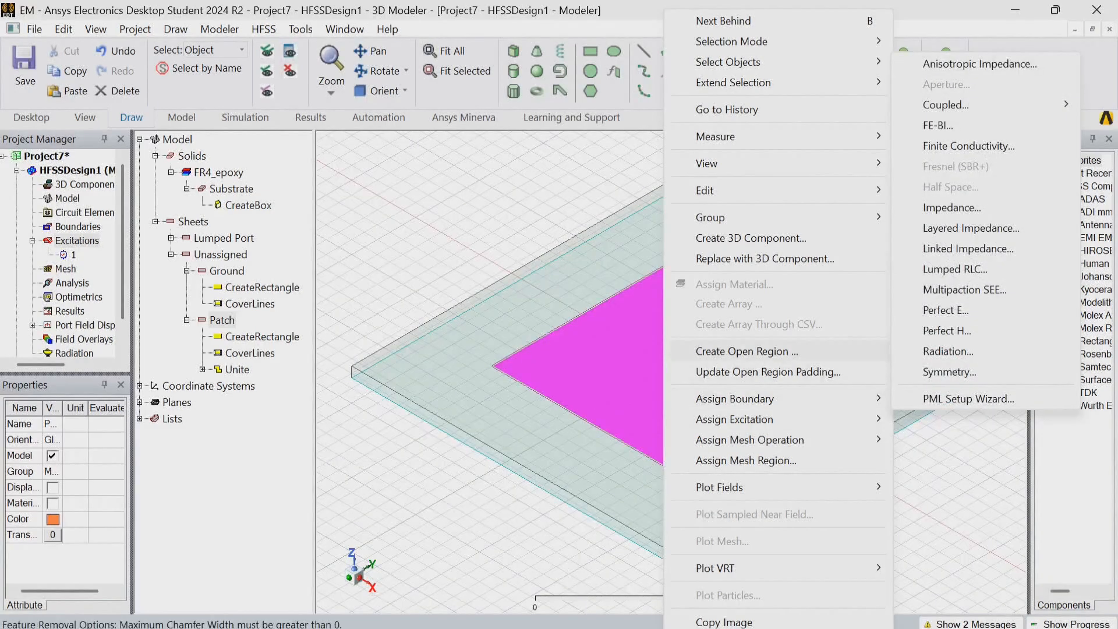
left_click(946, 310)
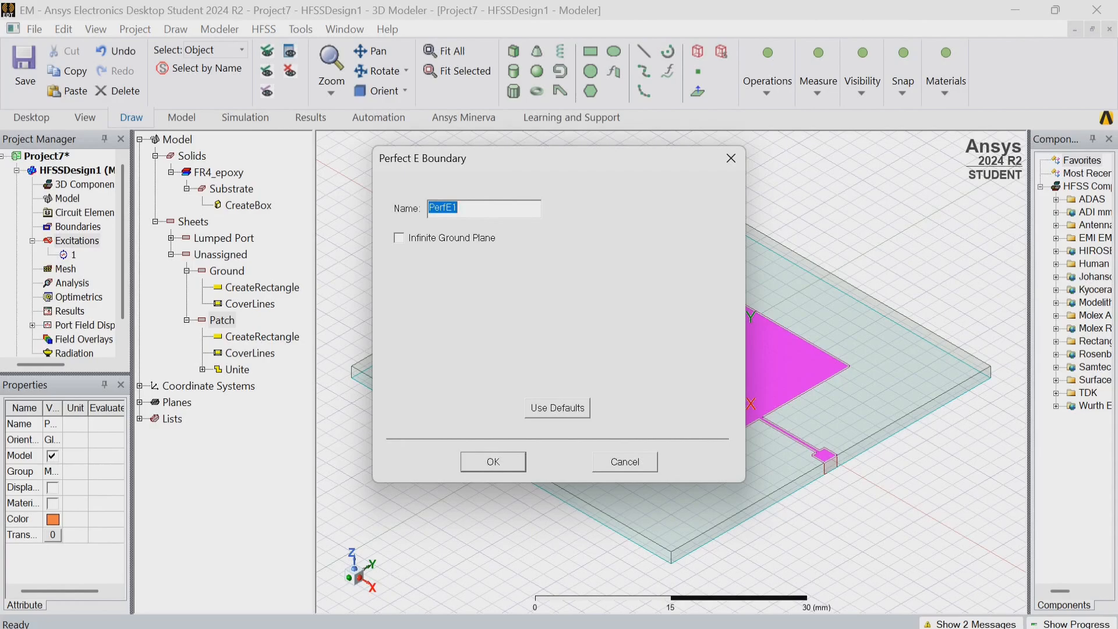
key("Return")
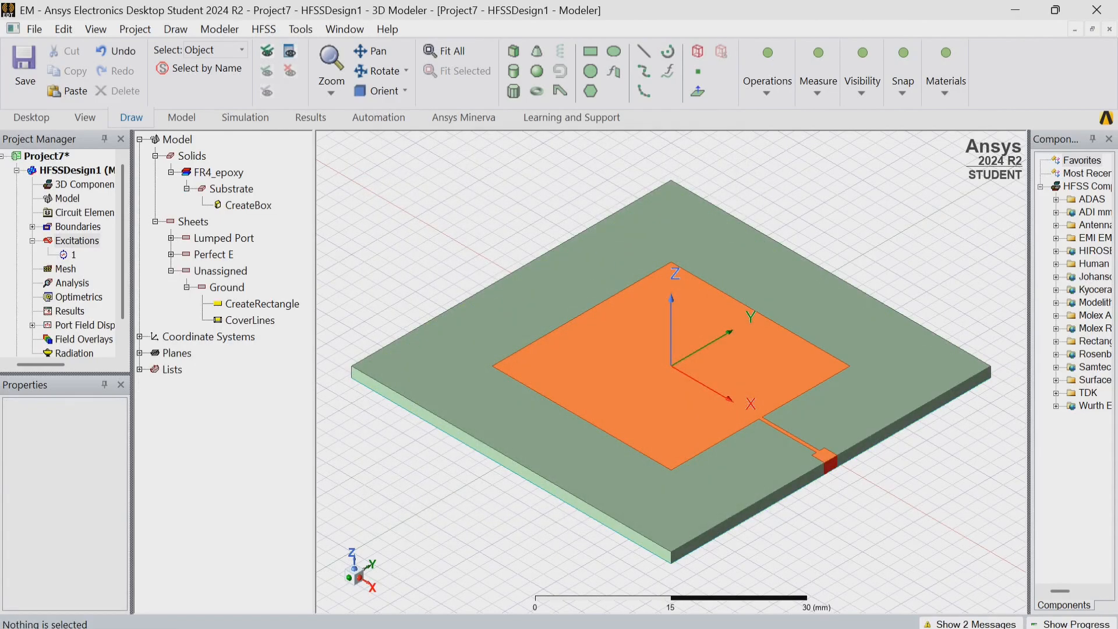
Assign a Perfect E boundary to the Ground sheet, accepting the name PerfE2 without an infinite ground plane.
left_click(226, 287)
right_click(224, 288)
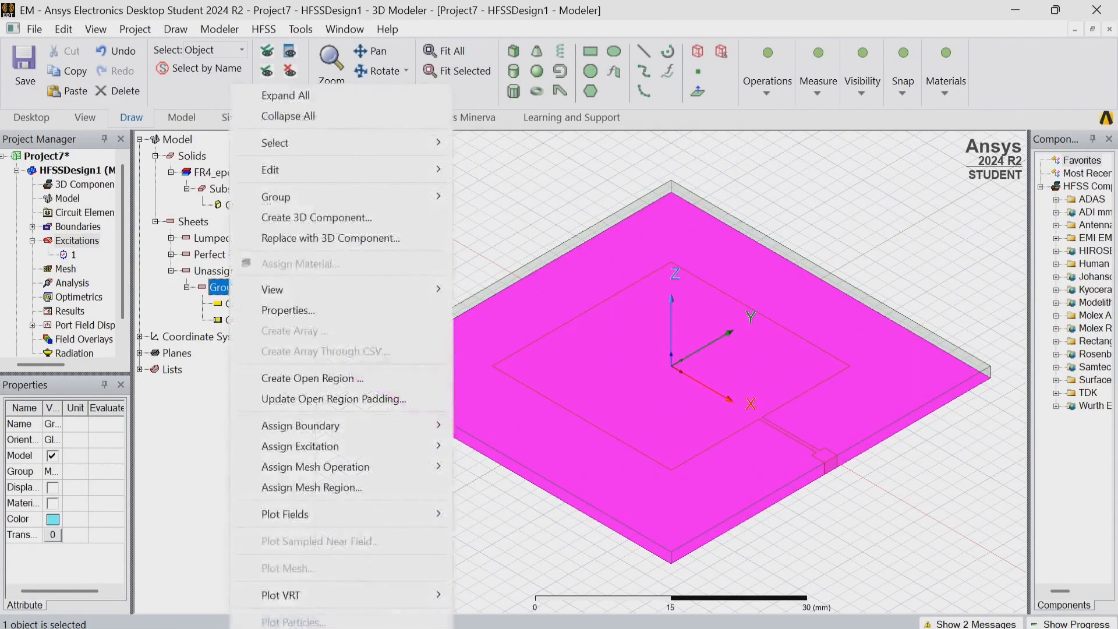
mouse_move(300, 426)
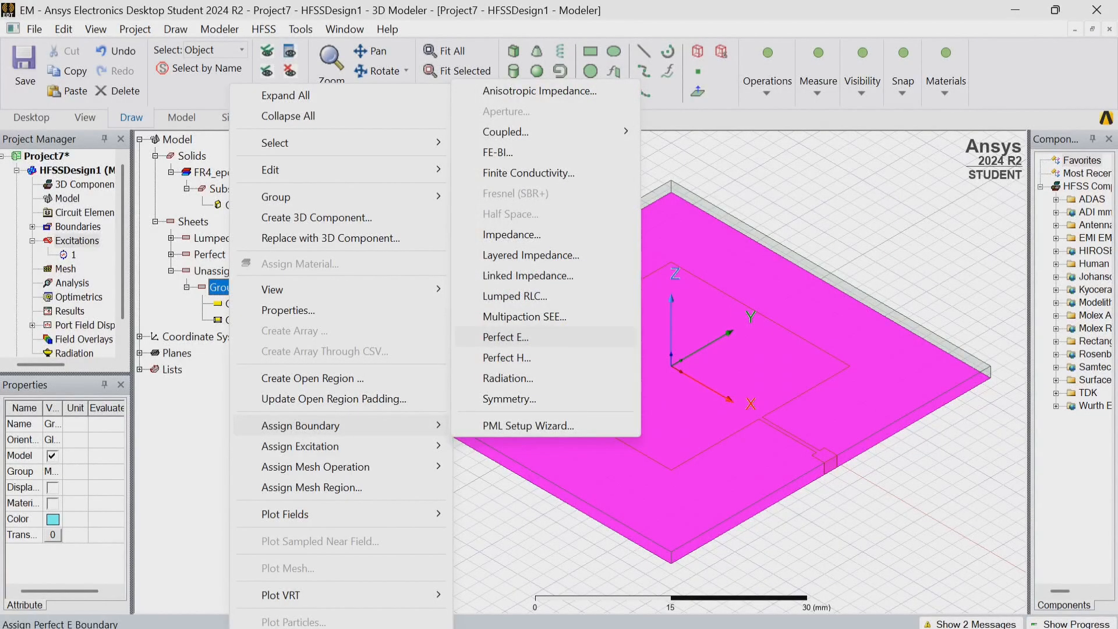
left_click(506, 338)
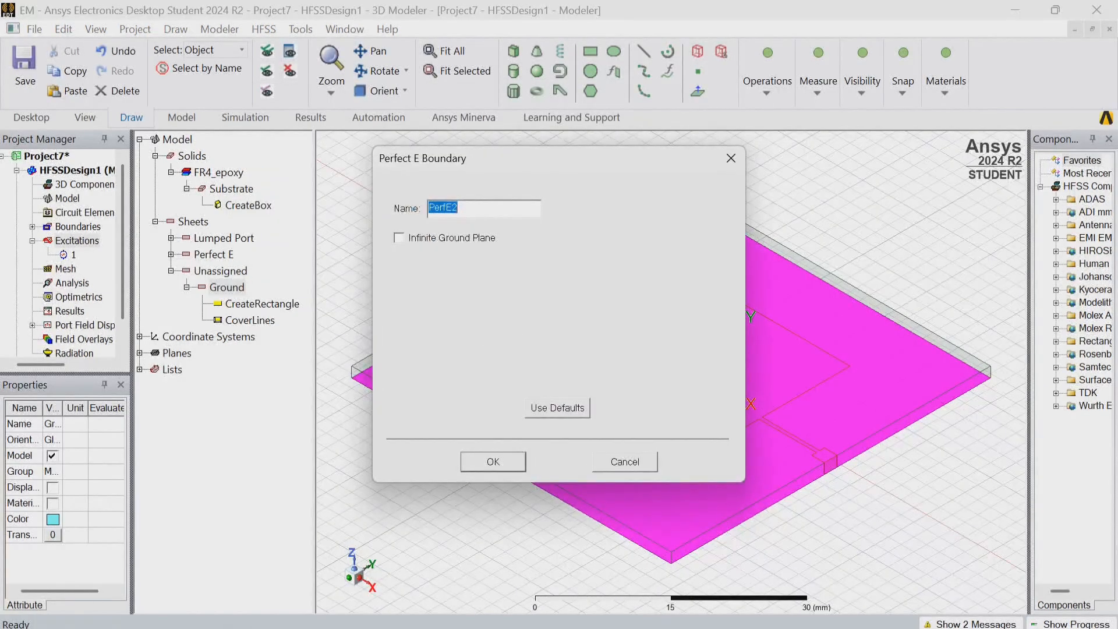
left_click(493, 462)
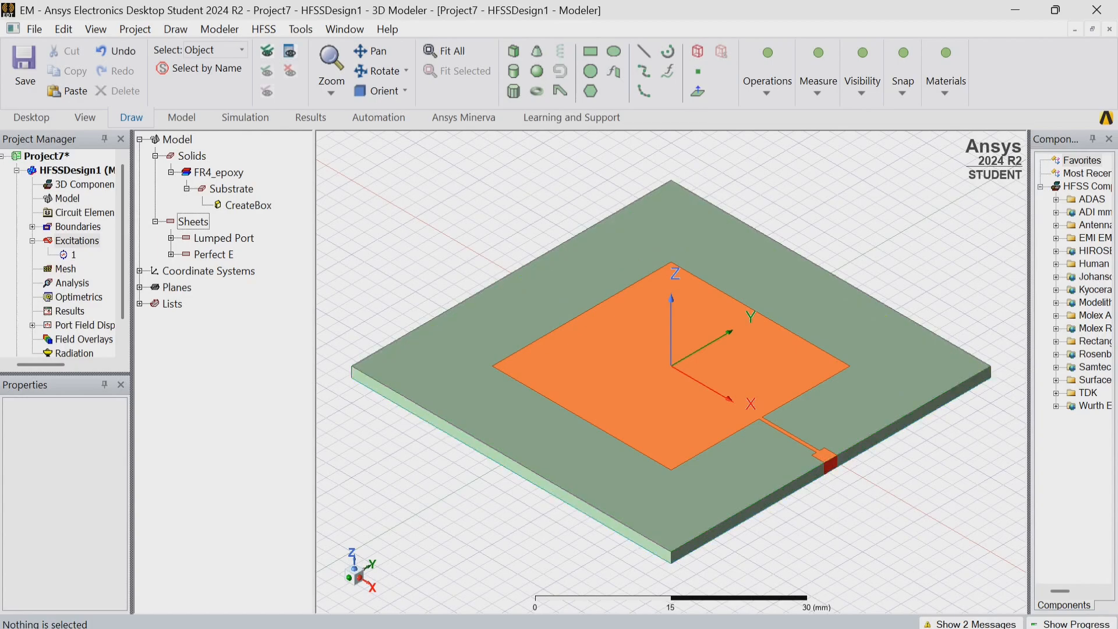
Create an open region around the antenna with a 2.4 GHz operating frequency and a Radiation boundary.
right_click(440, 245)
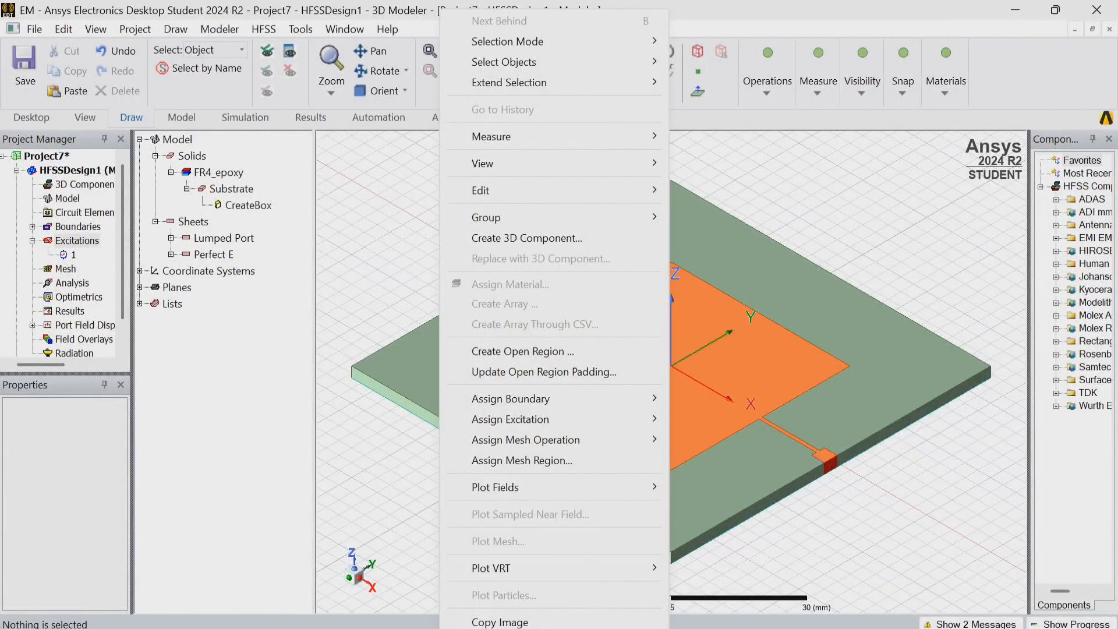
left_click(524, 351)
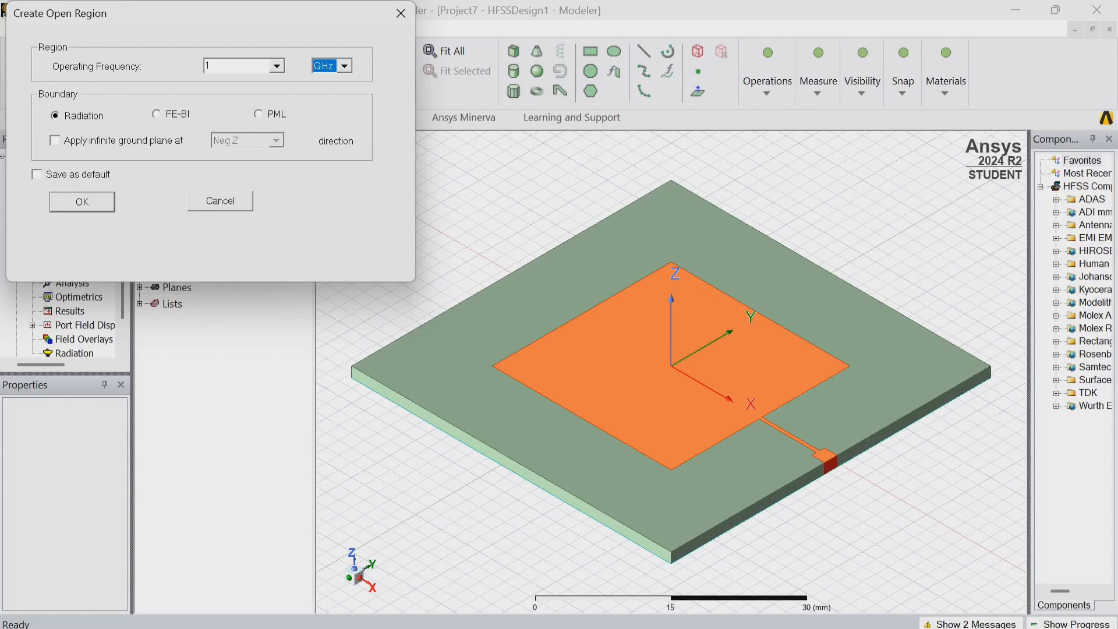
double_click(209, 66)
key("BackSpace")
type("2.4")
left_click(82, 201)
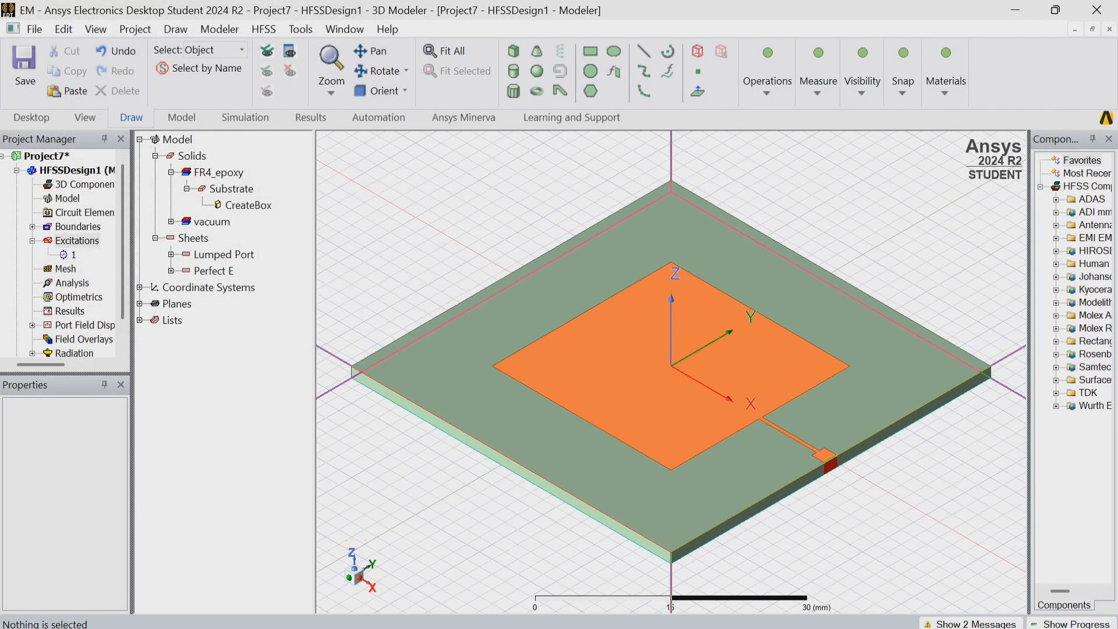
Run a validation check on HFSSDesign1 and close its report.
scroll(64, 251, "down", 1)
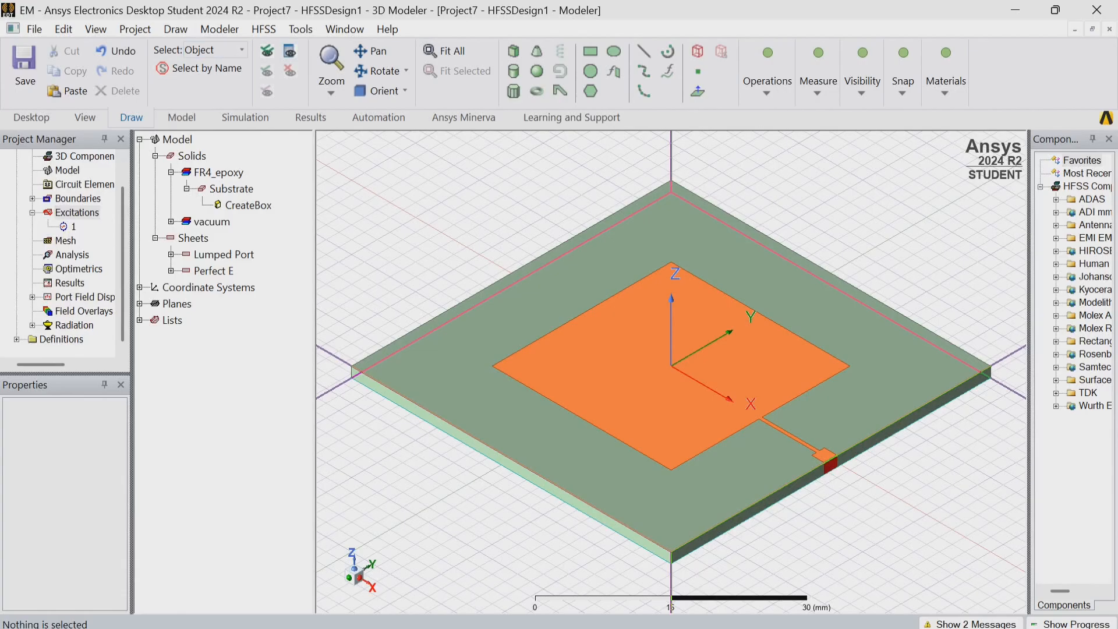
left_click(259, 28)
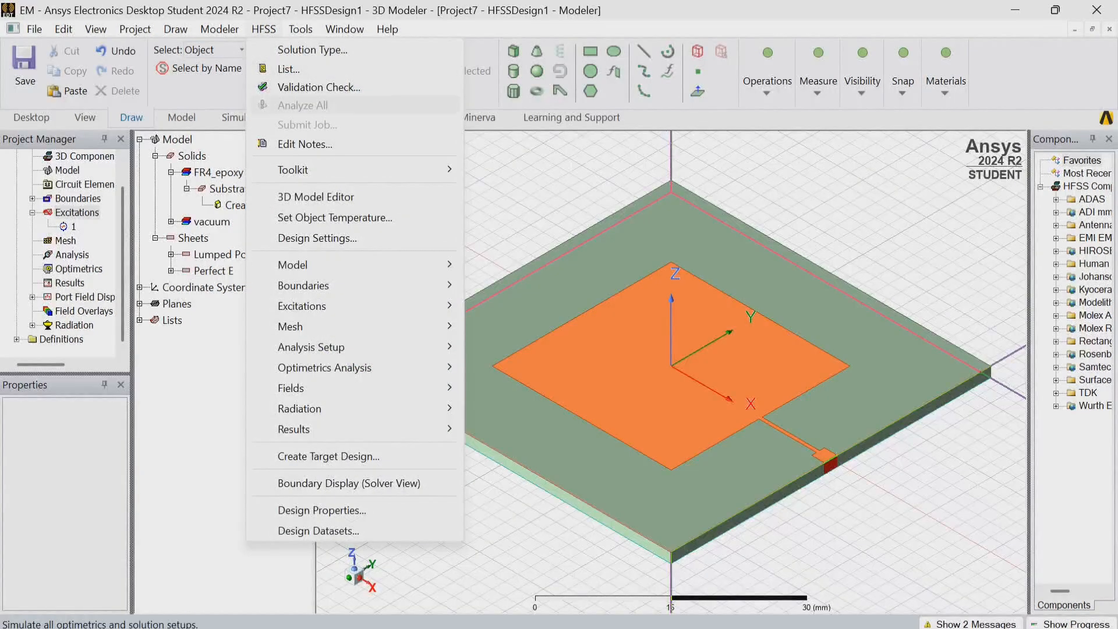
left_click(319, 86)
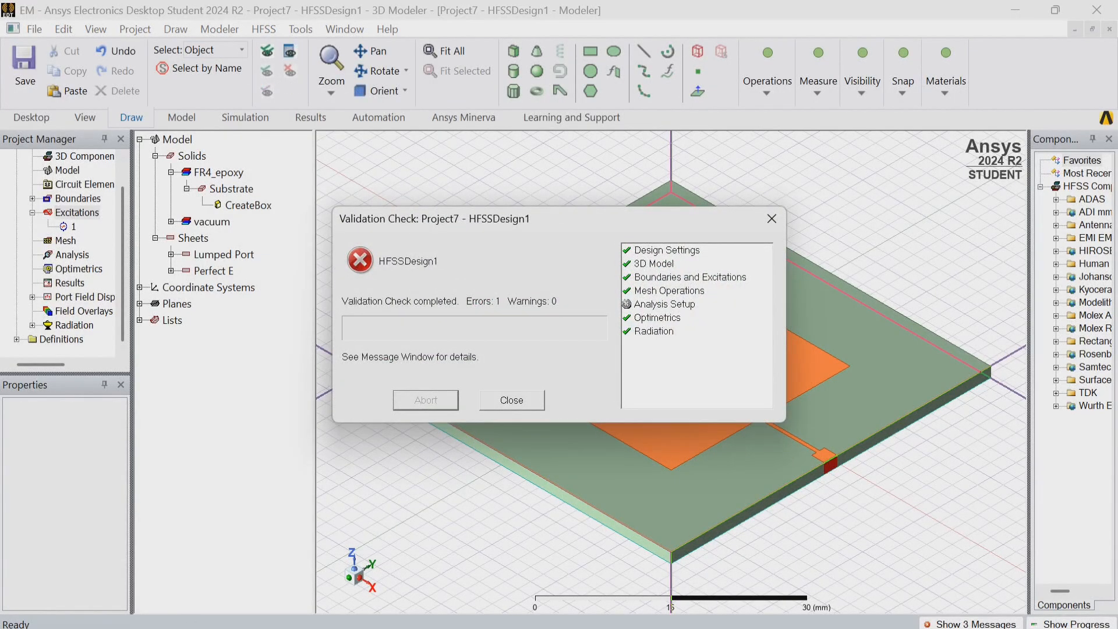
left_click(512, 399)
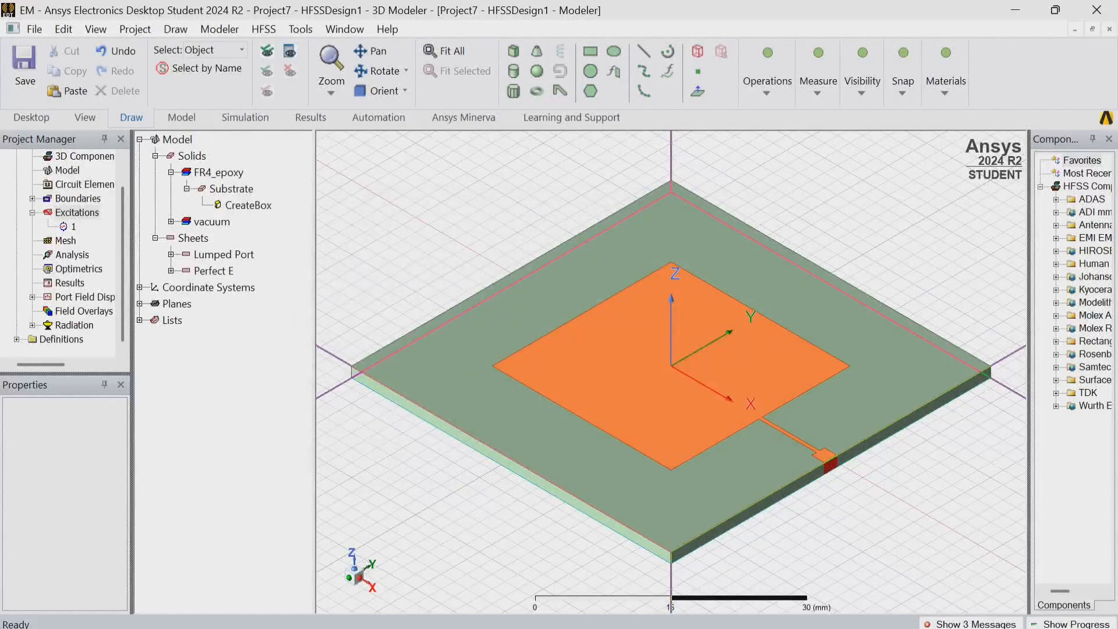
Add driven solution Setup1 at 2.4 GHz with 10 maximum passes, accepting the interpolating sweep from 1.2 to 3.6 GHz with 401 points.
left_click(65, 255)
right_click(70, 255)
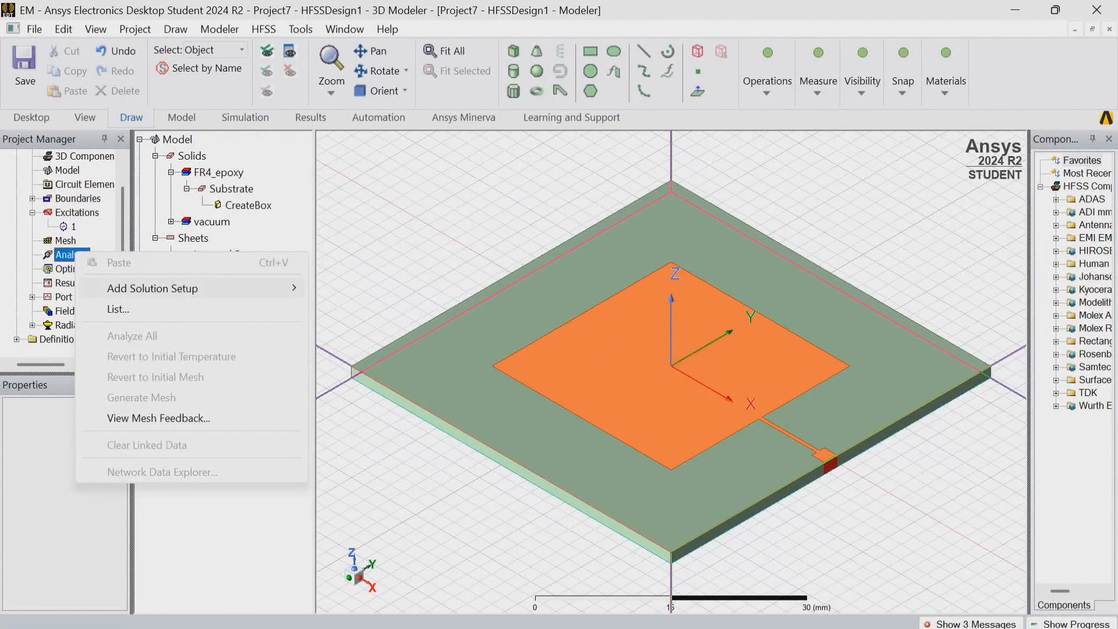
mouse_move(175, 289)
left_click(359, 306)
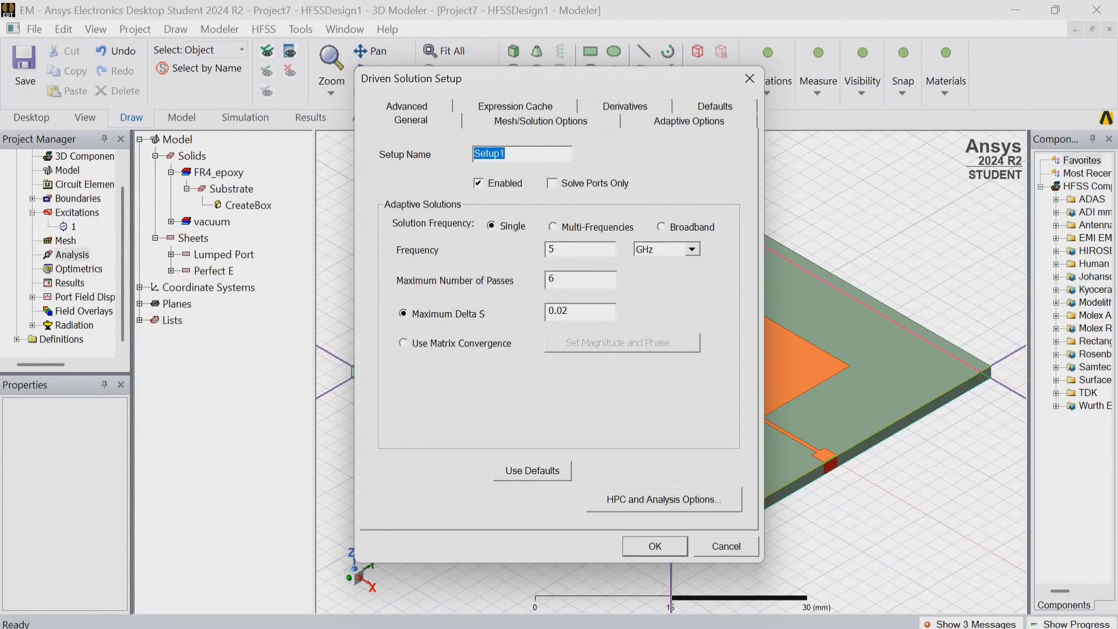
left_click(559, 249)
key("BackSpace")
type("2.4")
key("BackSpace")
type("10")
key("Return")
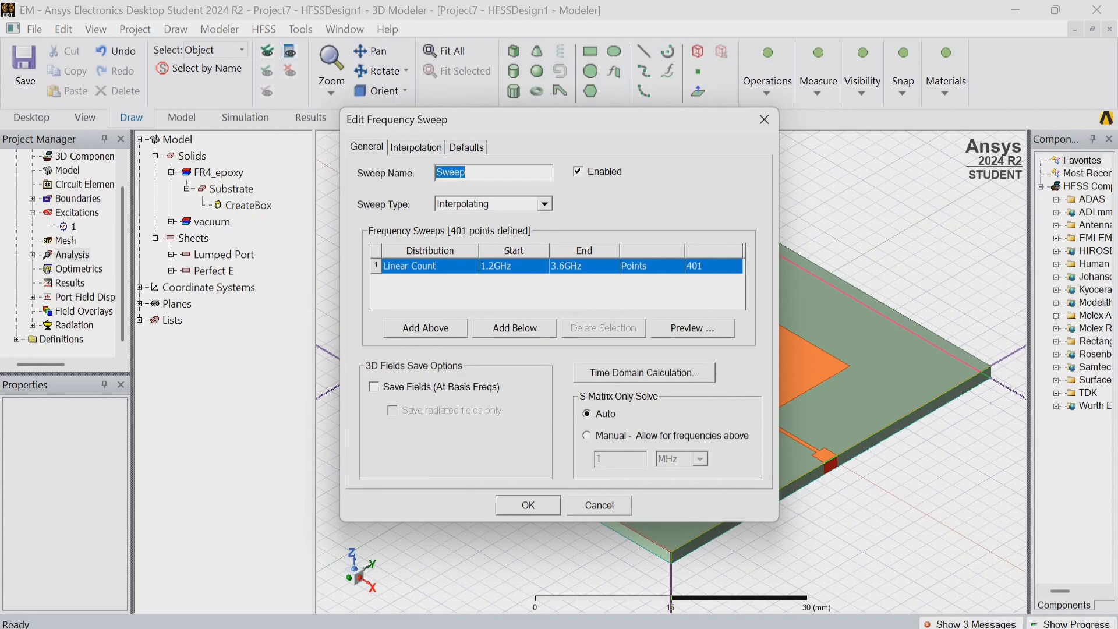
key("Return")
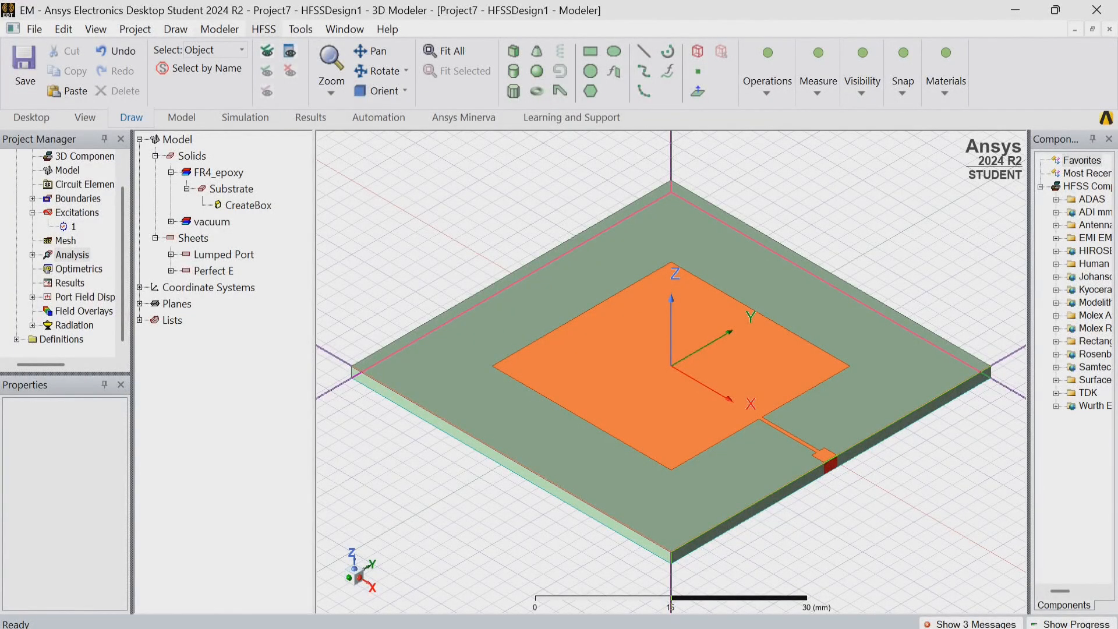
Validate the design again with the solution setup and sweep in place, and close the report.
left_click(264, 29)
left_click(319, 87)
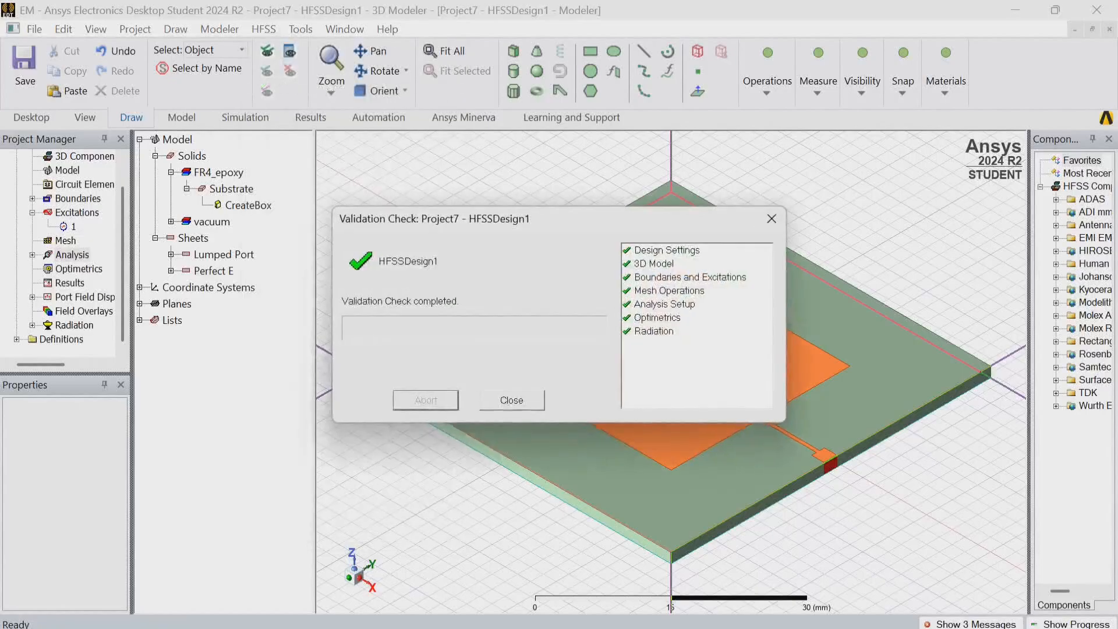
left_click(512, 400)
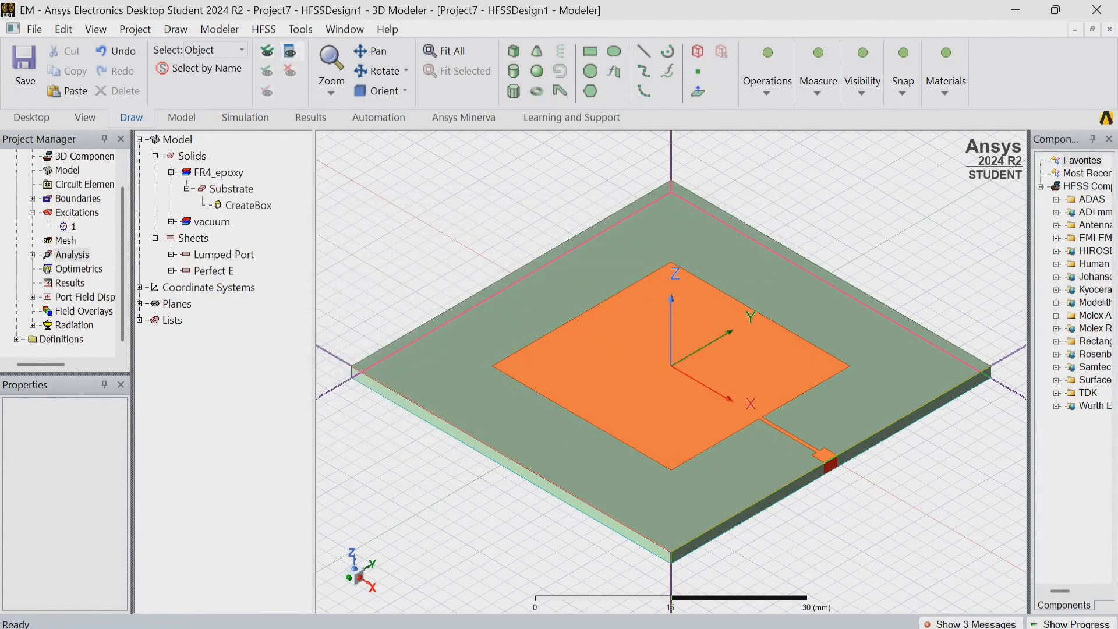
Run Analyze All on the design, saving the project as MicroStrip Patch Antena1, and show the simulation progress.
left_click(264, 29)
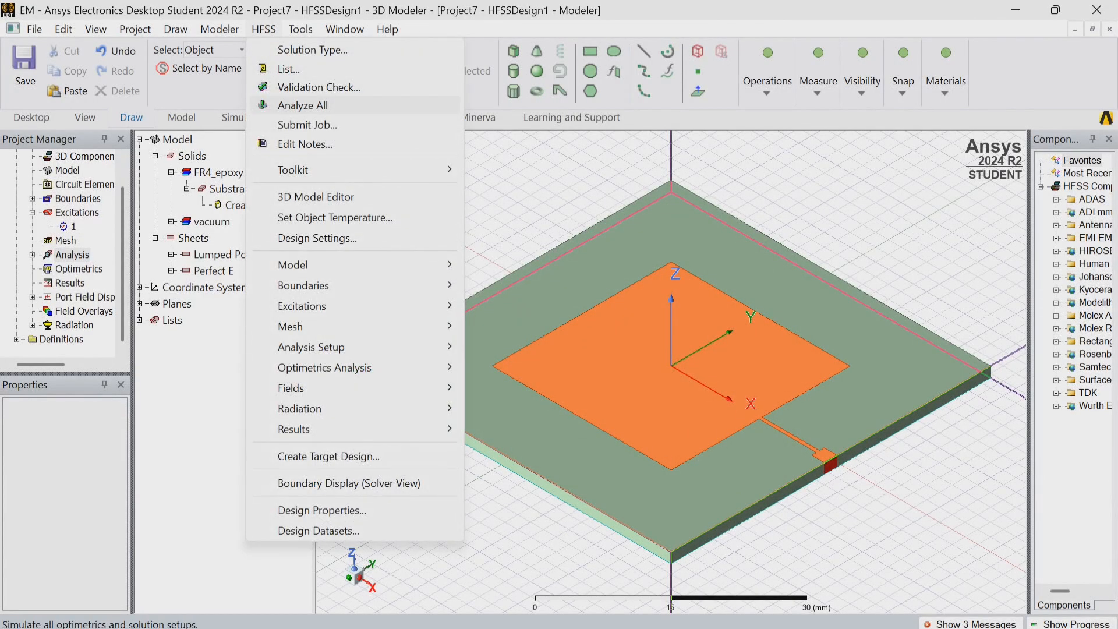
left_click(303, 105)
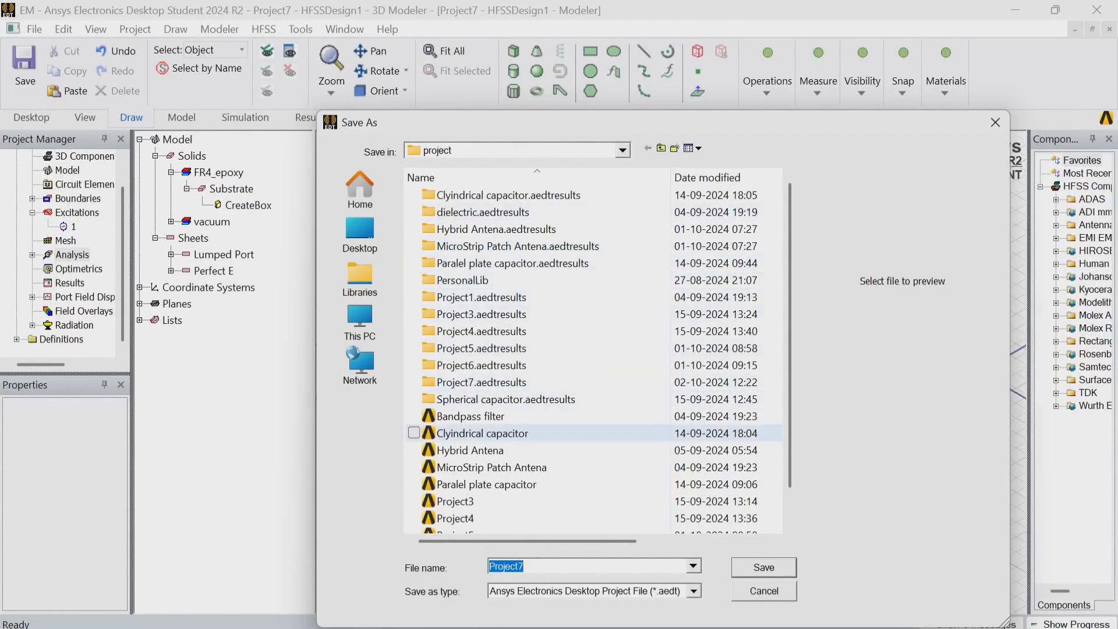
left_click(526, 567)
key("BackSpace")
key("BackSpace")
key("BackSpace")
key("BackSpace")
key("BackSpace")
key("BackSpace")
key("BackSpace")
key("BackSpace")
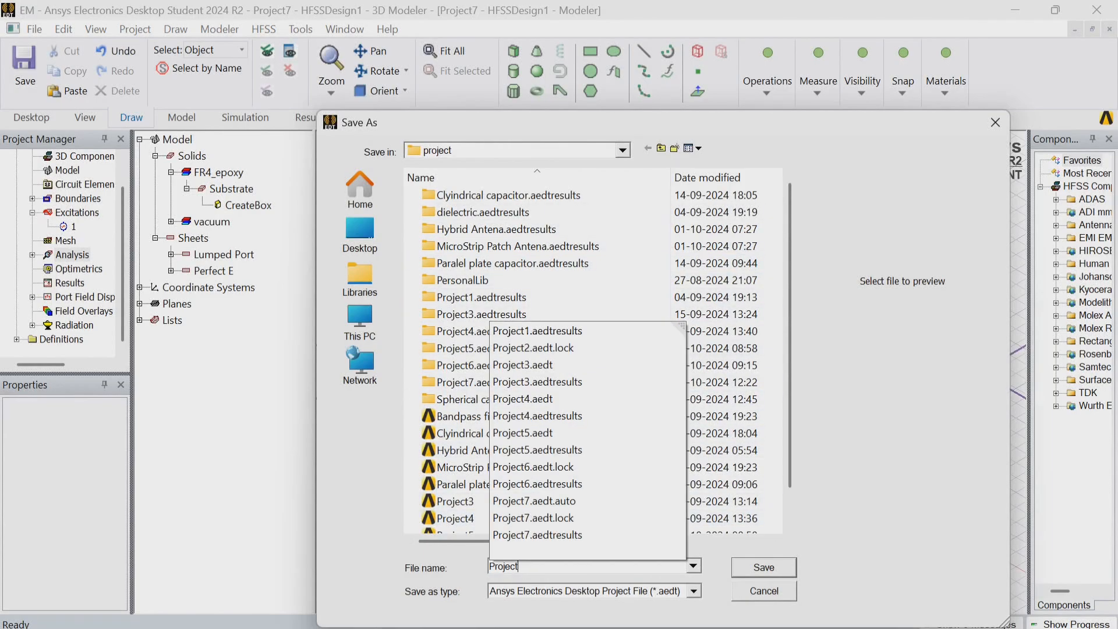
type("mi")
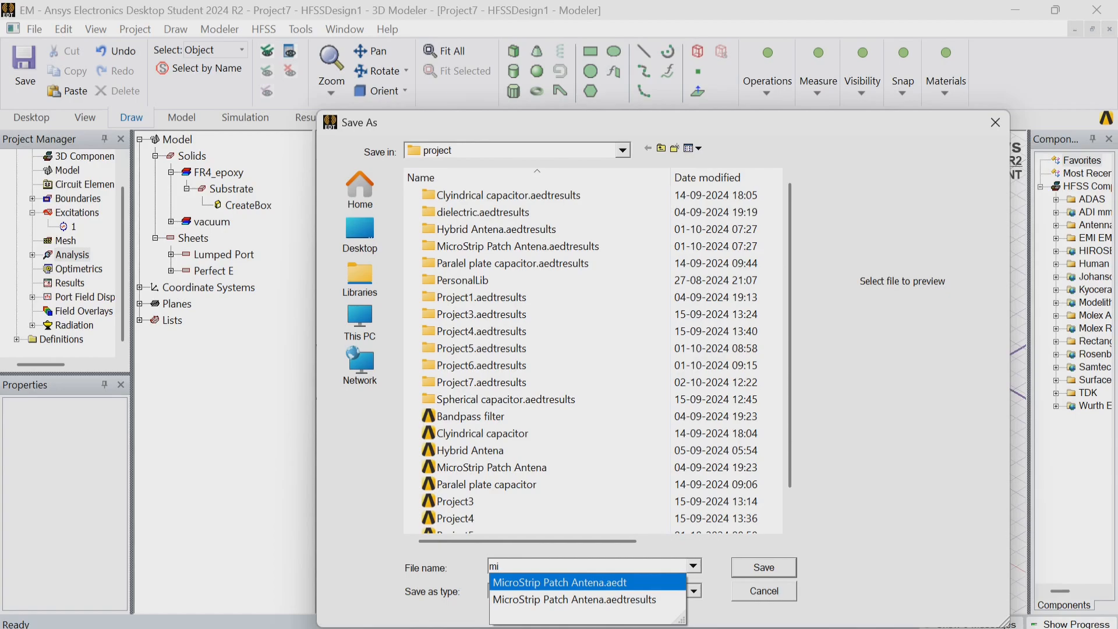
left_click(560, 582)
key("End")
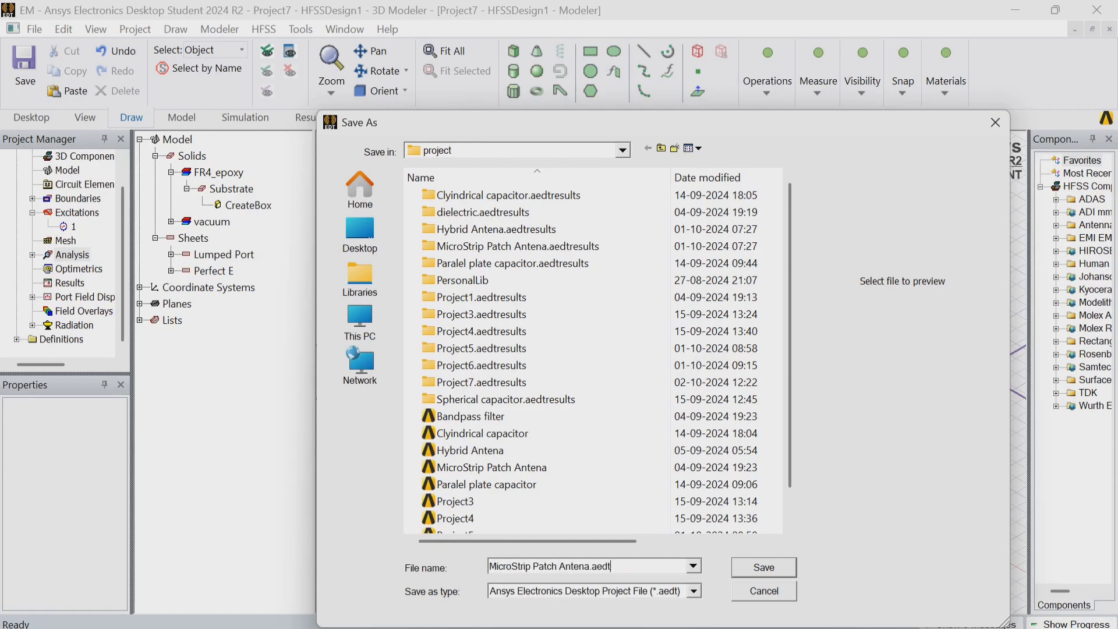
key("BackSpace")
key("BackSpace")
key("BackSpace")
key("BackSpace")
key("BackSpace")
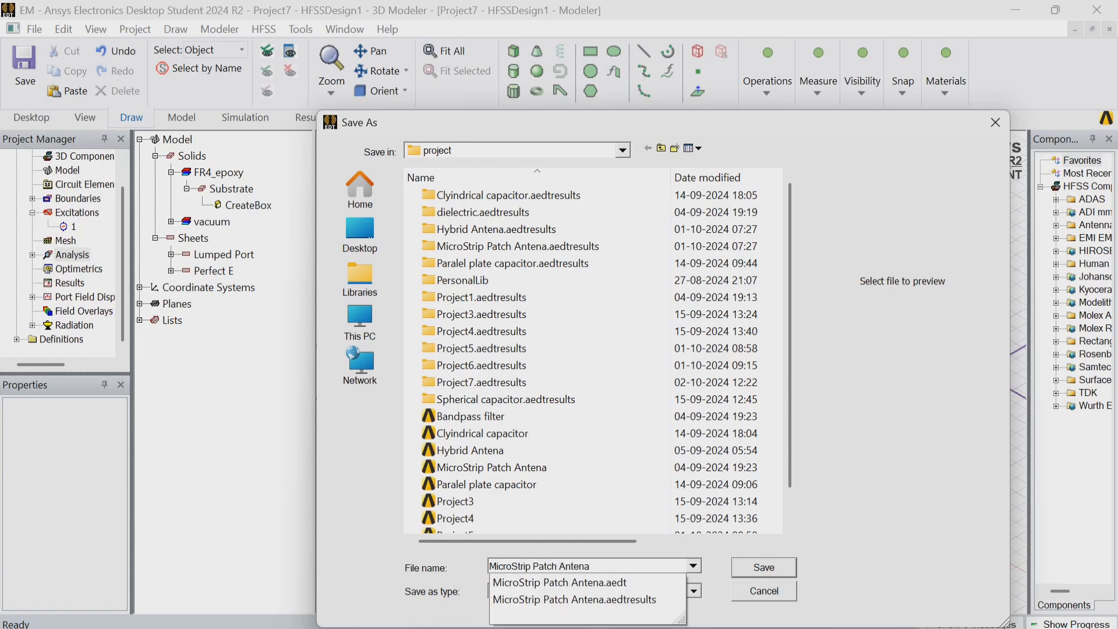
type("1")
key("Return")
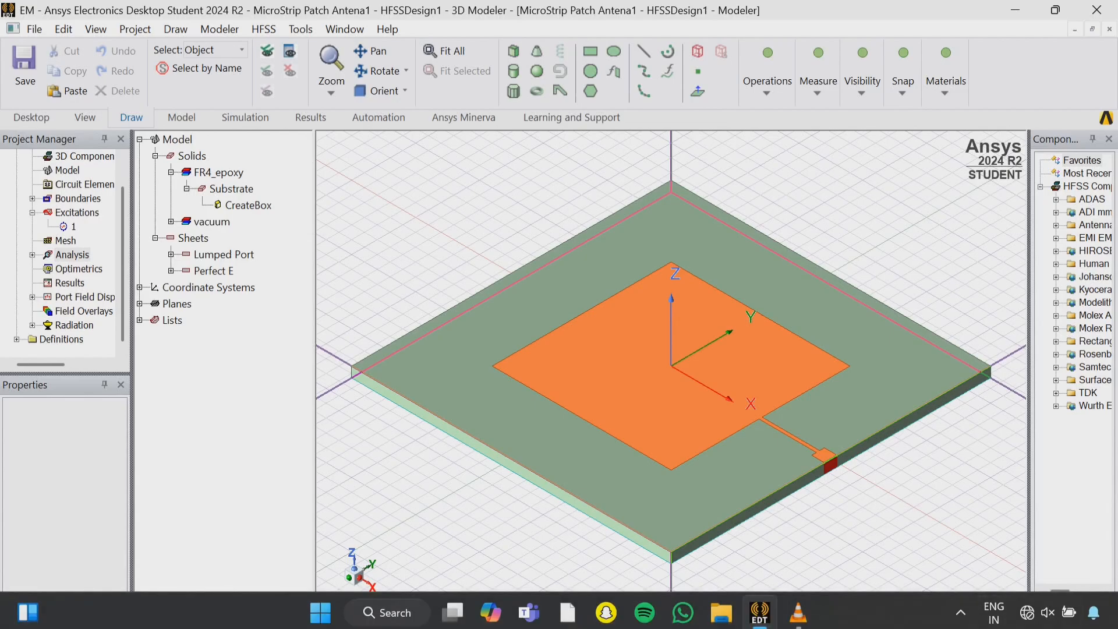
left_click(995, 623)
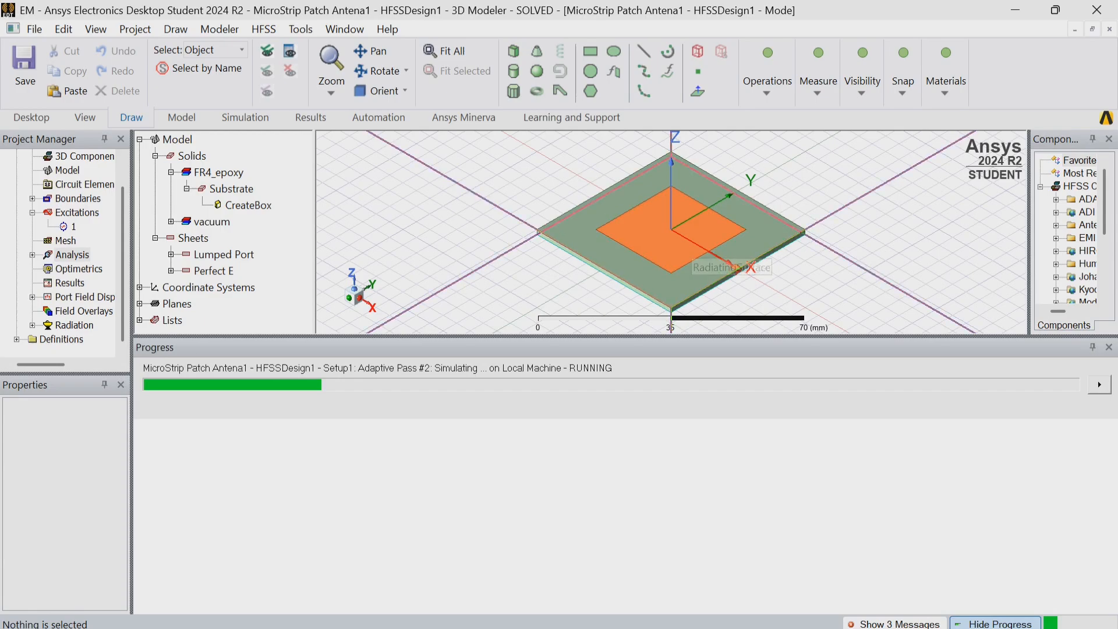
Check the RadiatingSurface and Patch objects by selecting them, and close the simulation progress display.
left_click(692, 247)
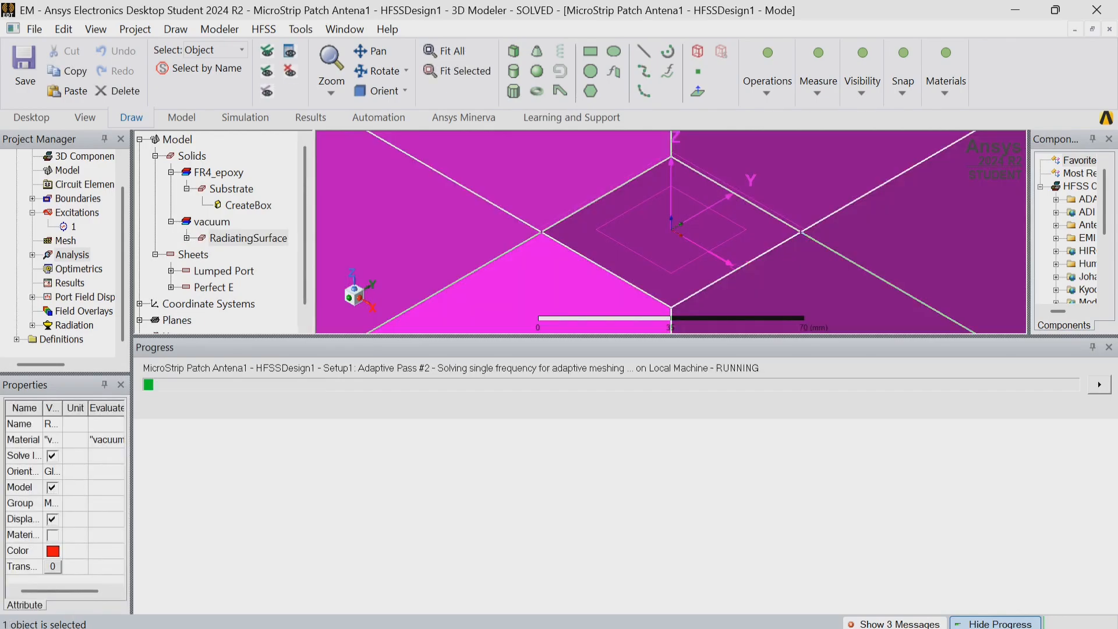
left_click(737, 269)
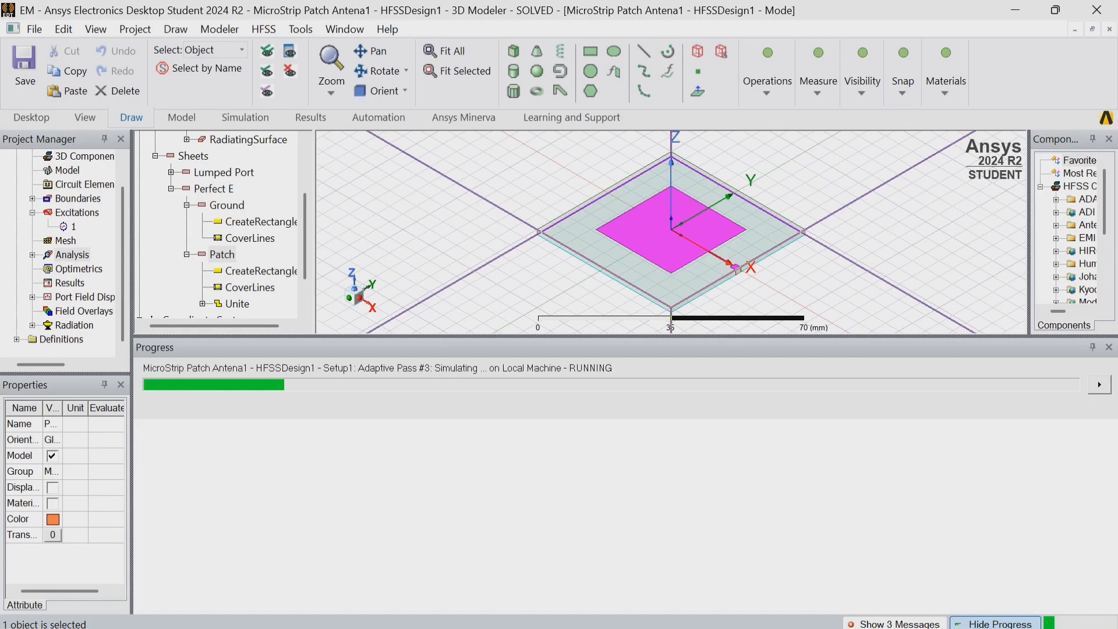
left_click(1099, 384)
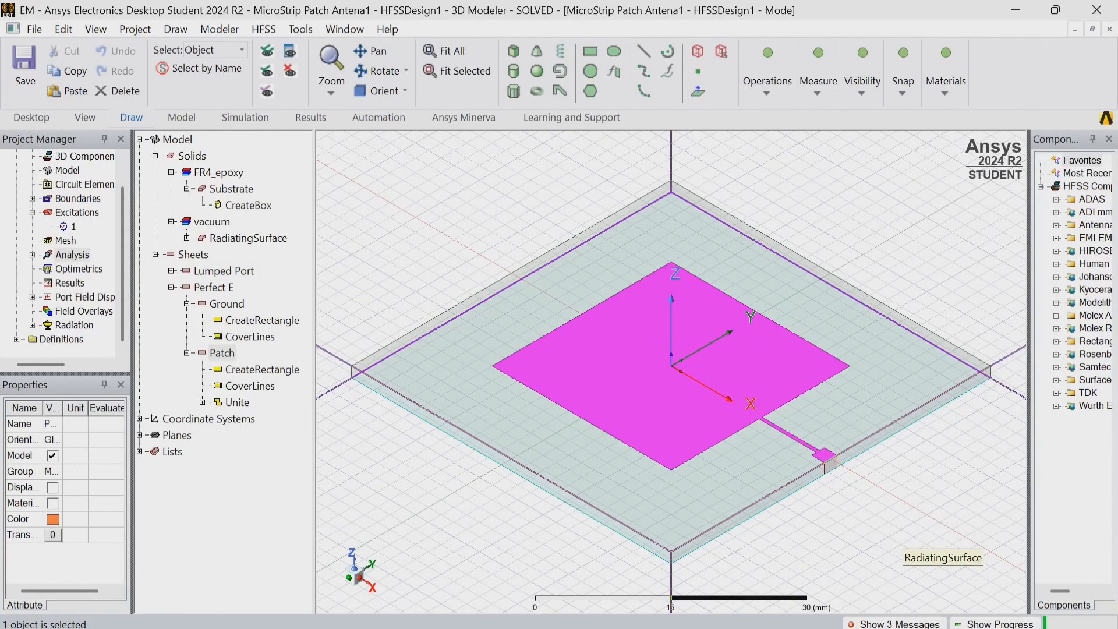
Hide the RadiatingSurface box from the model view, leaving the substrate and patch displayed.
scroll(895, 460, "down", 3)
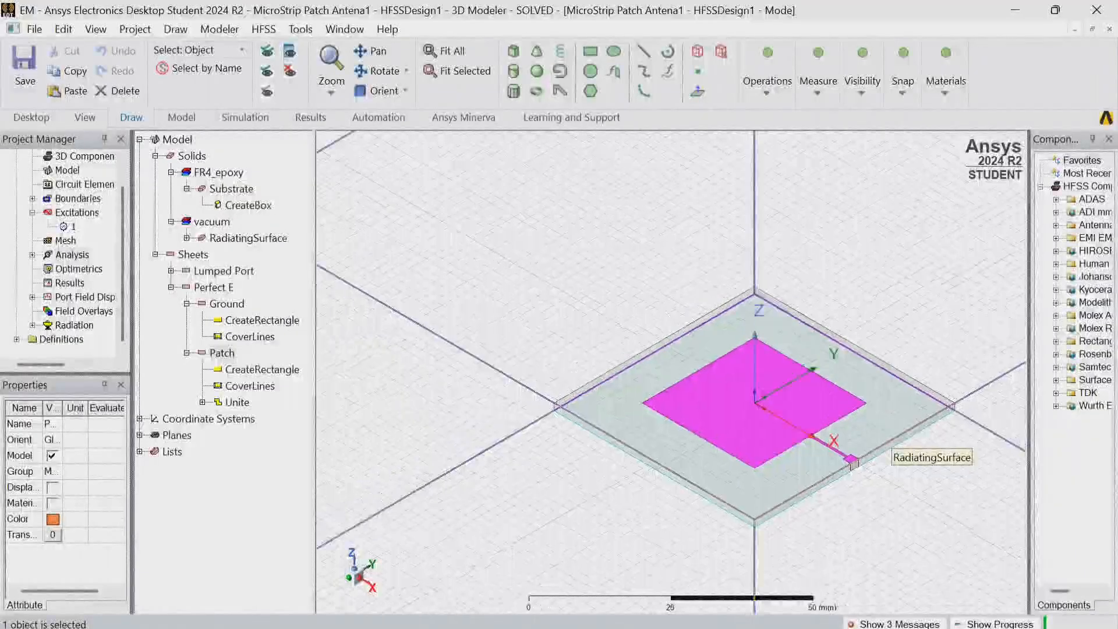
scroll(895, 460, "down", 3)
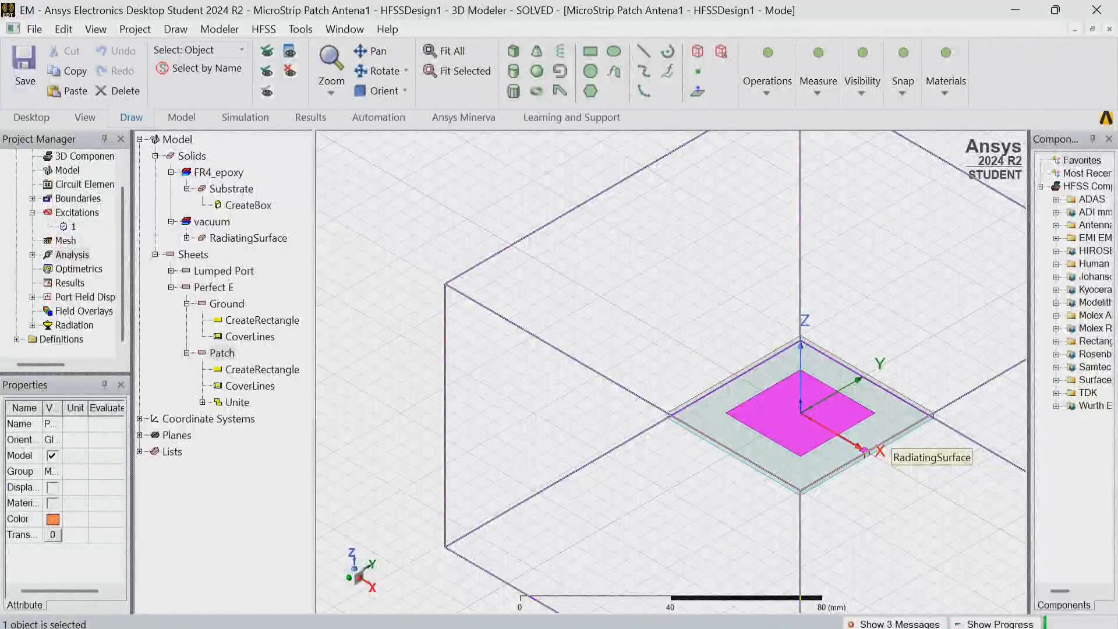
left_click(866, 453)
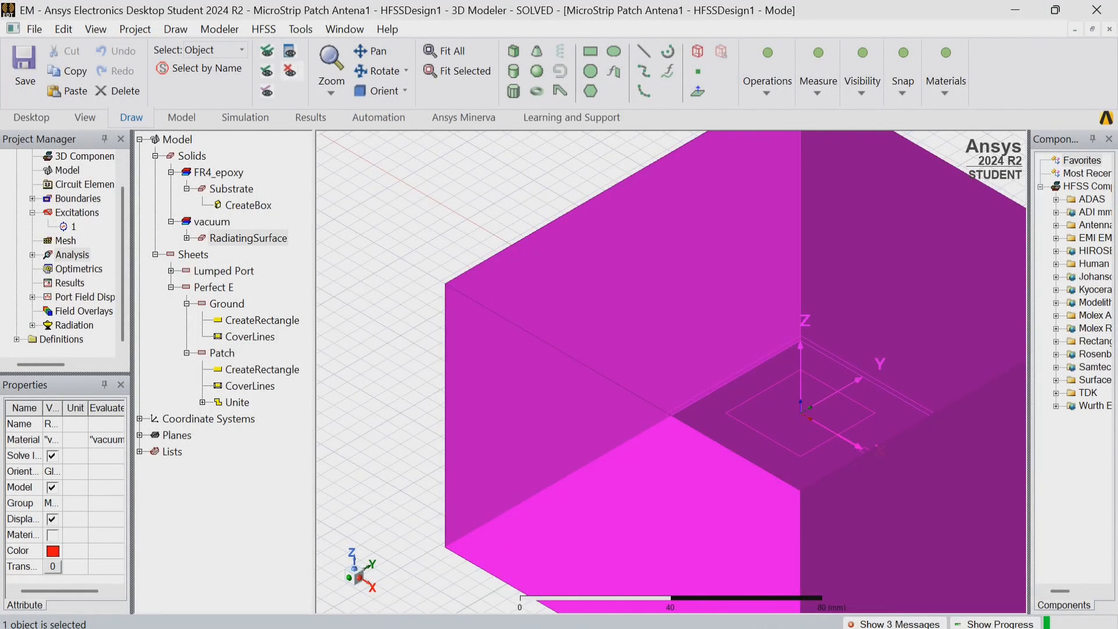
left_click(290, 71)
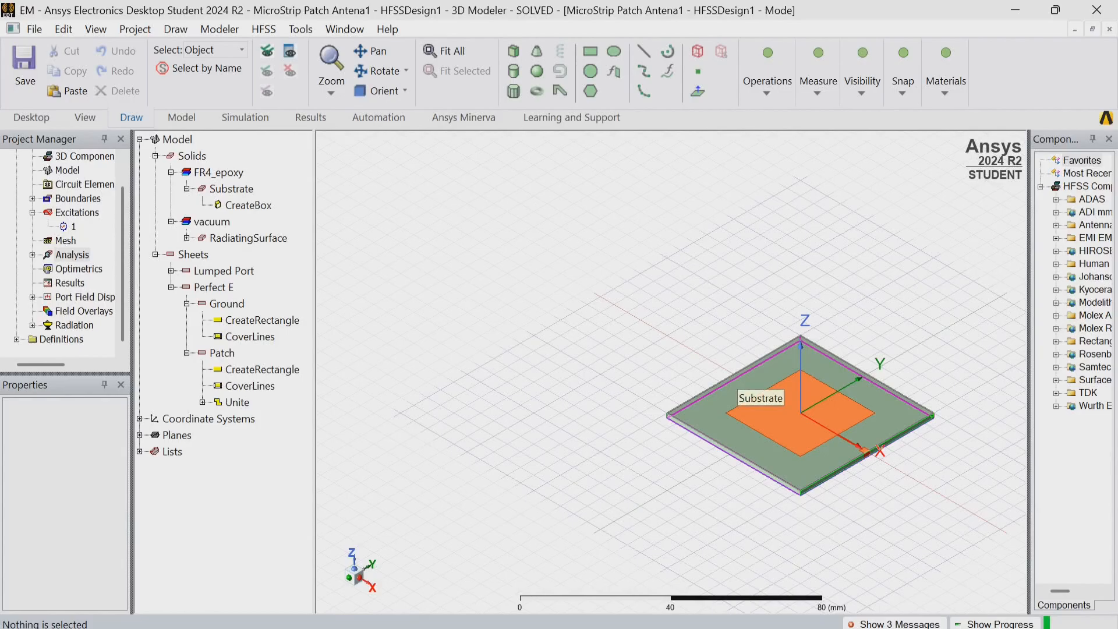
scroll(739, 372, "up", 2)
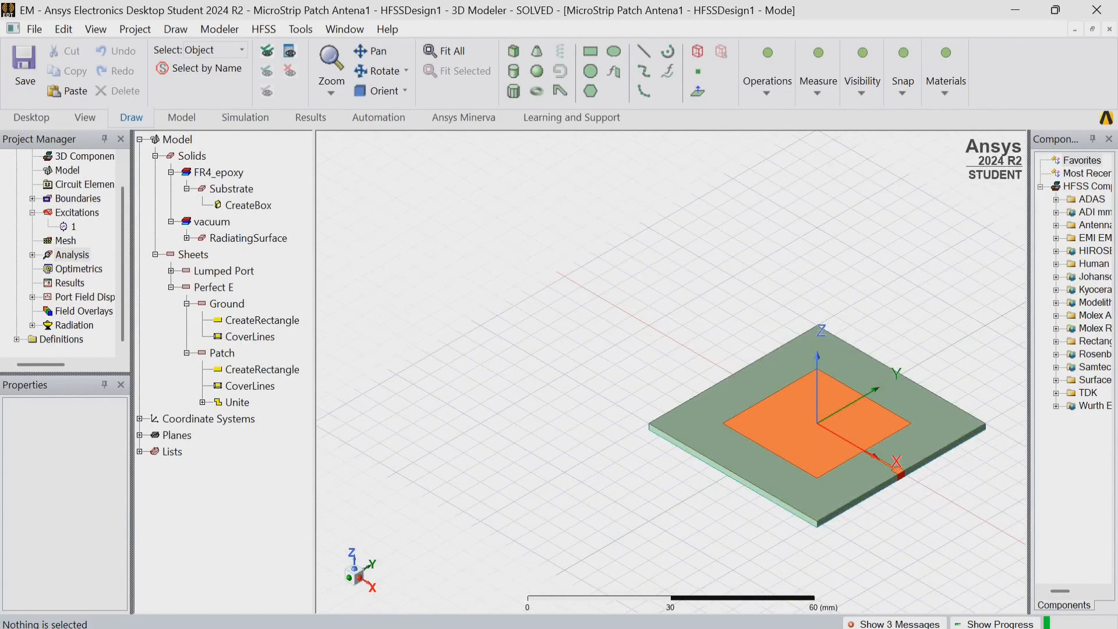
scroll(978, 488, "up", 3)
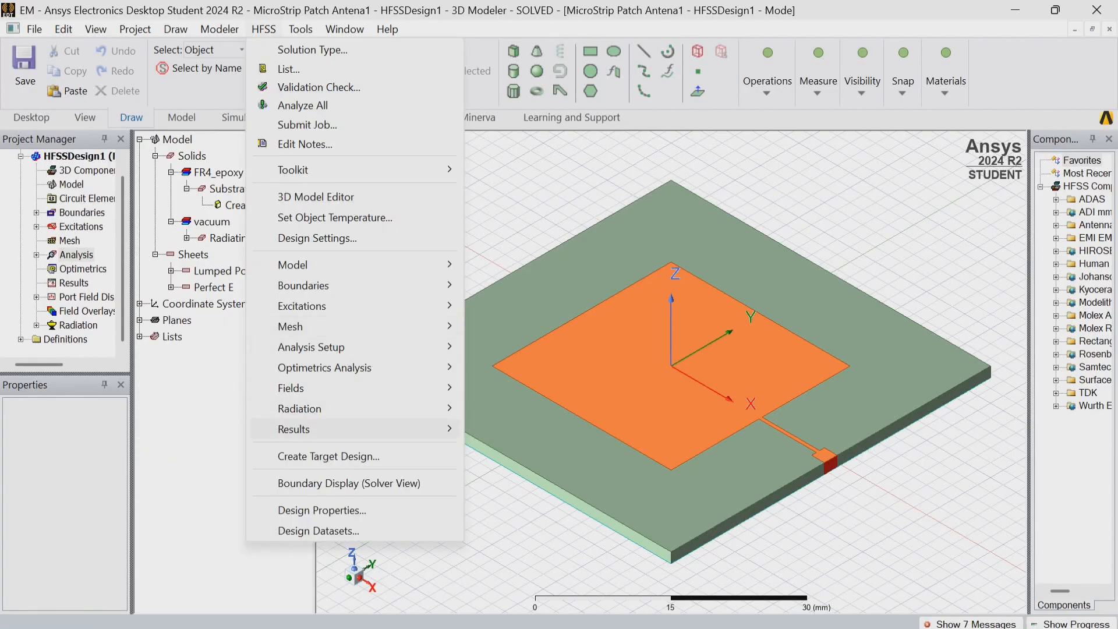
Create a rectangular modal solution data plot of dB(S(1,1)) versus frequency for Setup1 : Sweep, and close the report dialog.
mouse_move(293, 430)
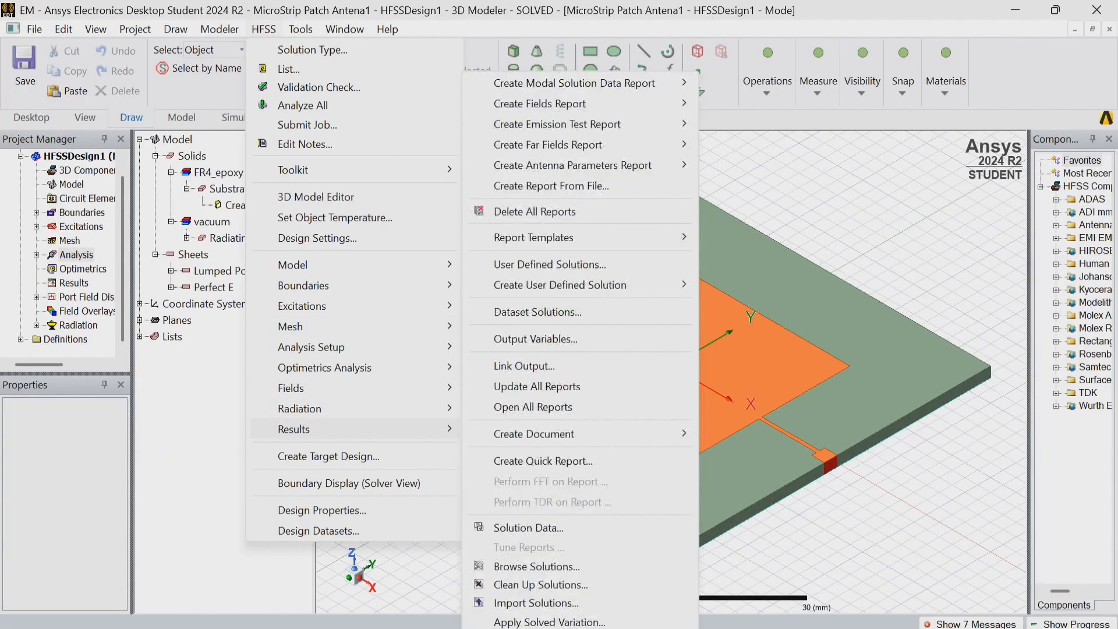
mouse_move(574, 83)
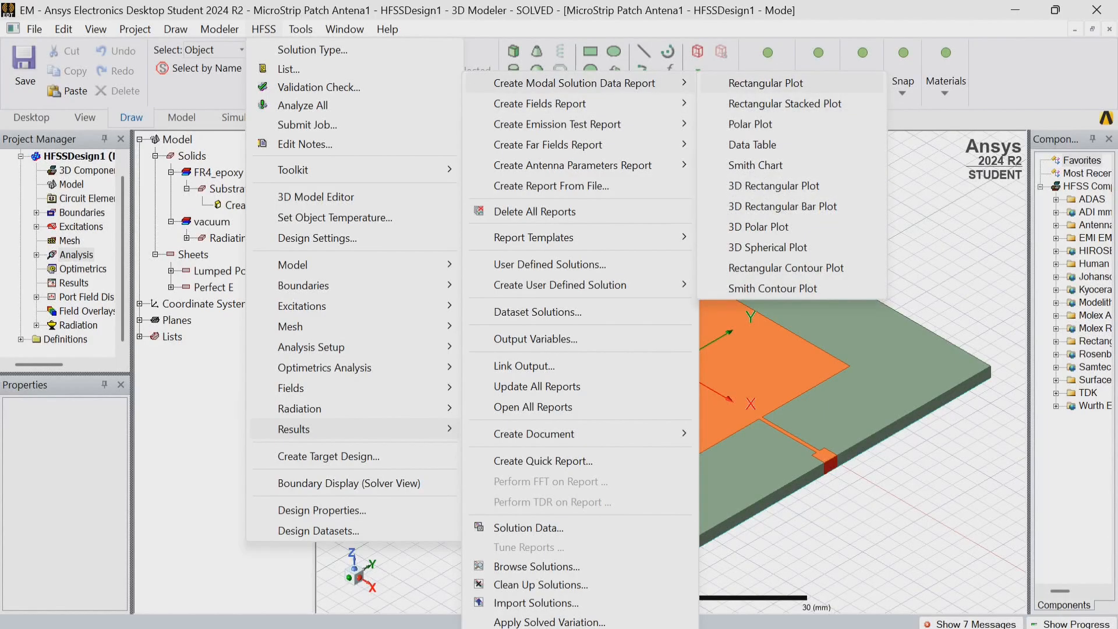
left_click(766, 83)
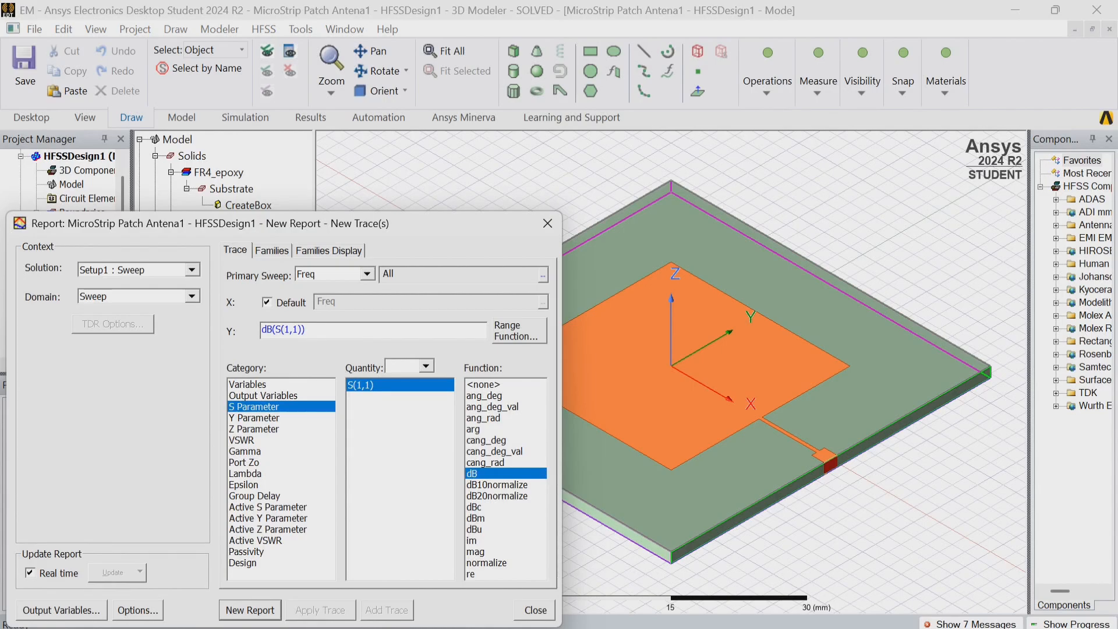
left_click(250, 610)
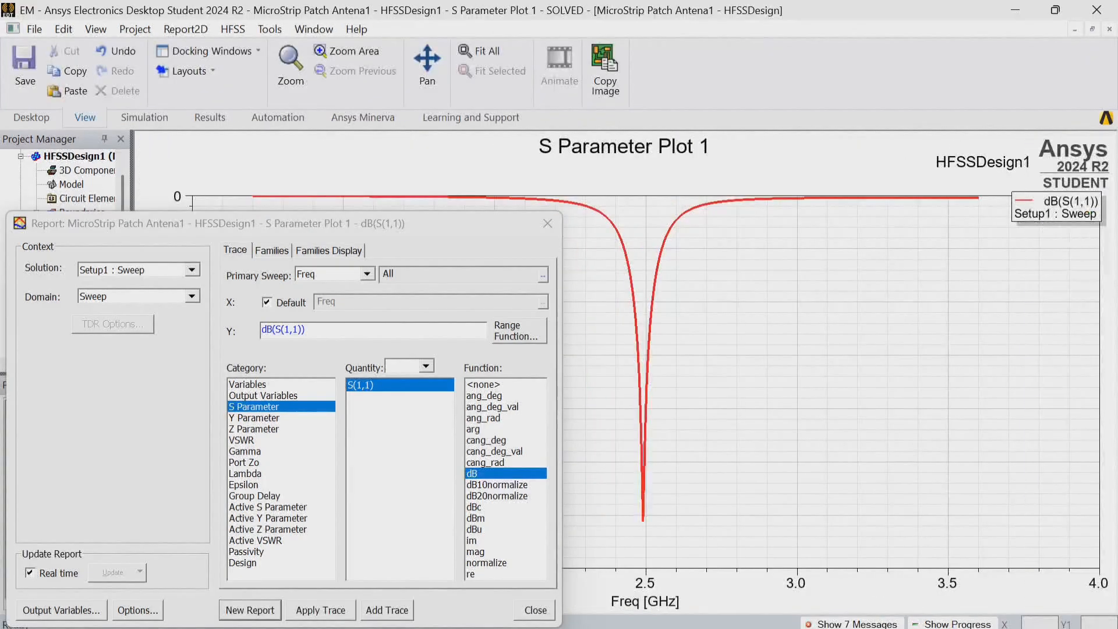
left_click(547, 223)
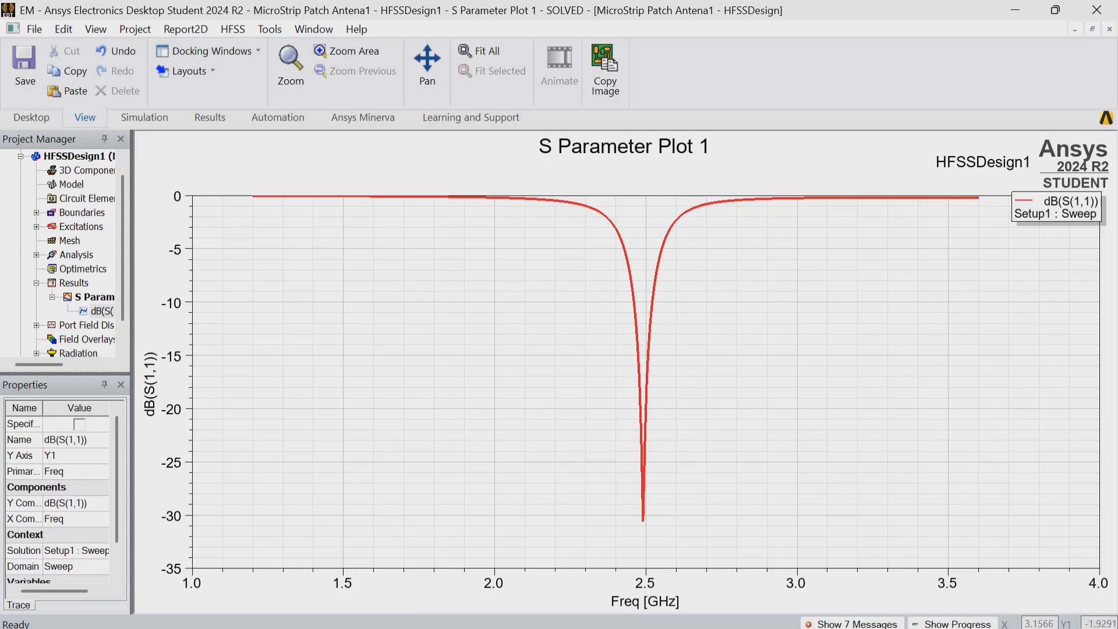
Return to the 3D model of HFSSDesign1 and set the selection mode to Vertex.
scroll(65, 256, "up", 1)
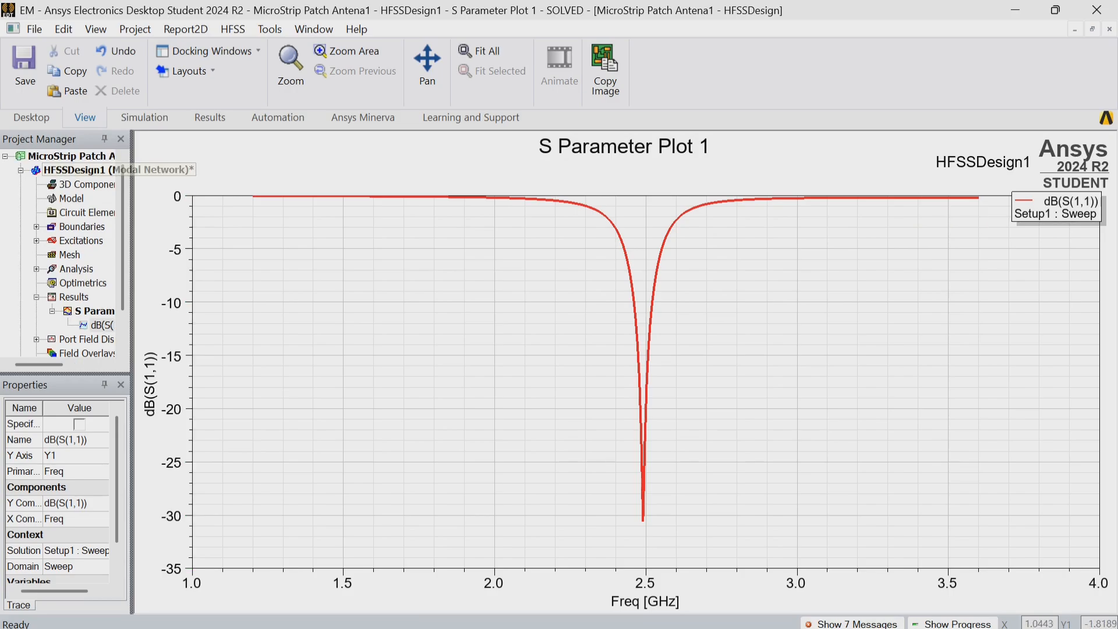
left_click(71, 156)
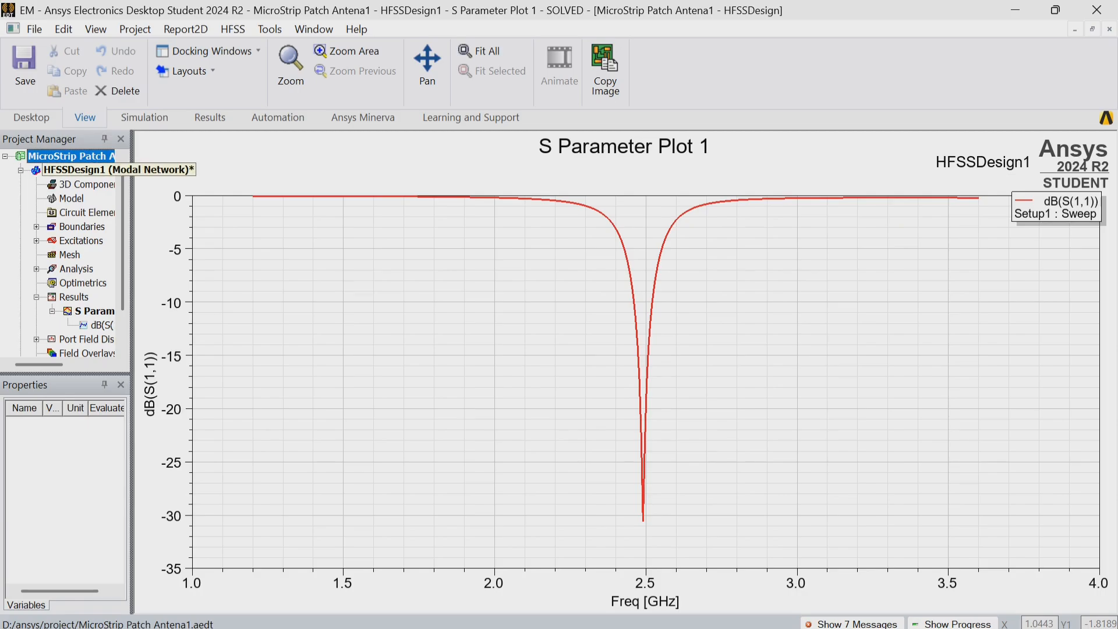
double_click(76, 170)
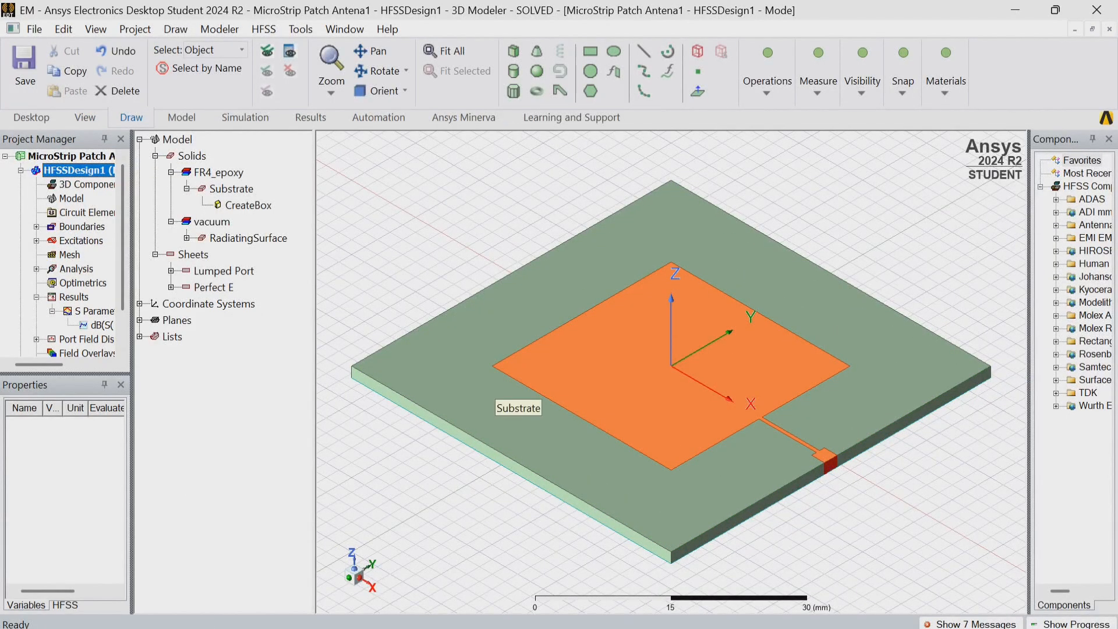
left_click(241, 50)
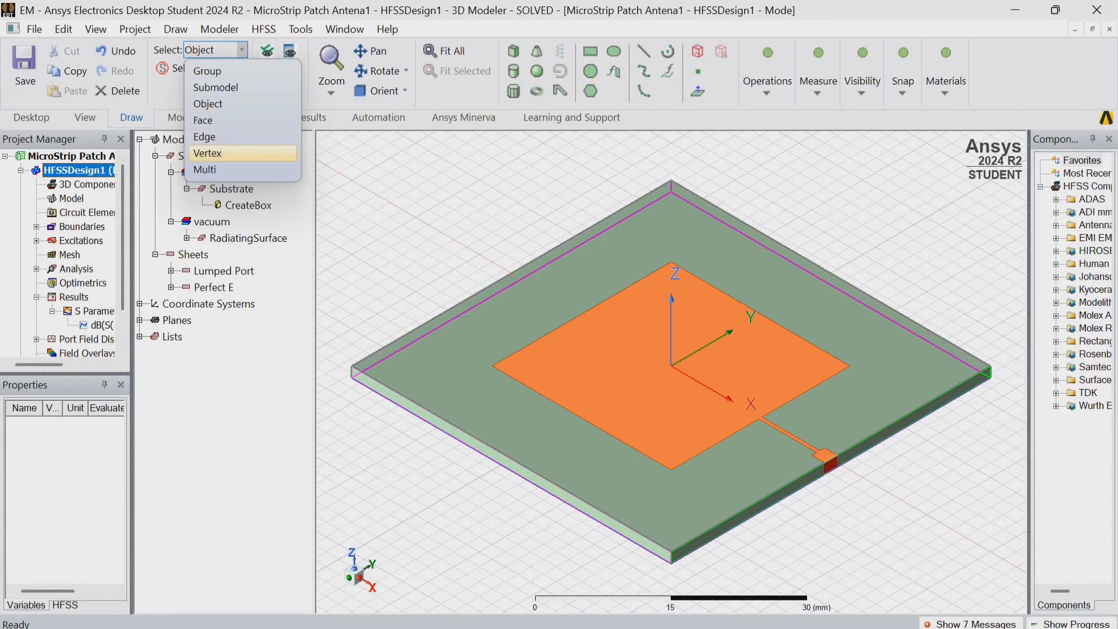
left_click(207, 153)
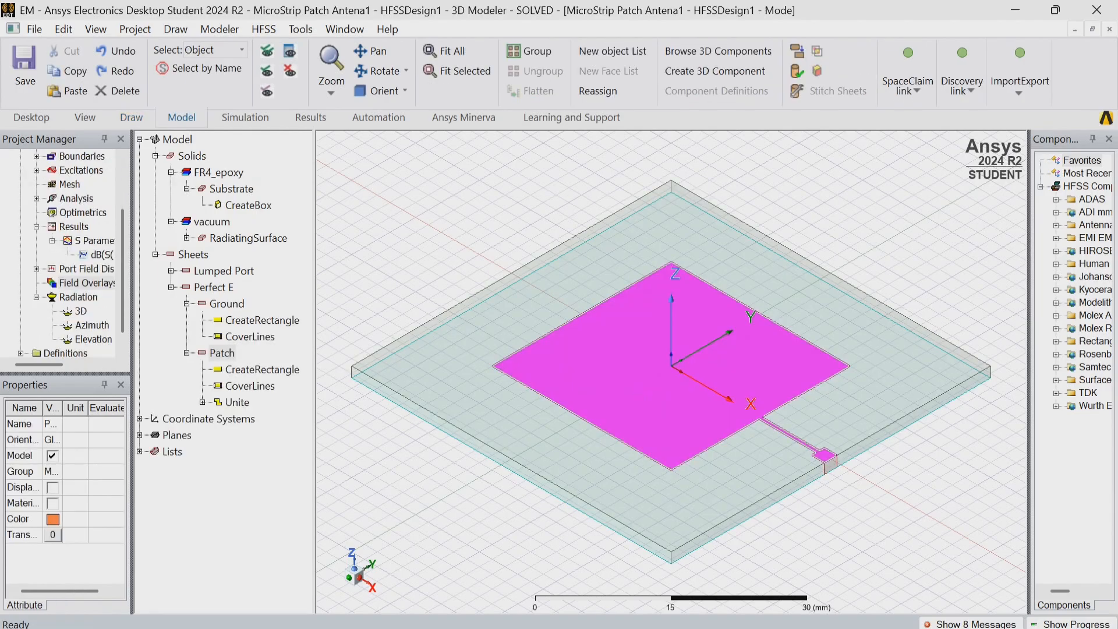
Plot the Mag_E field on the Patch sheet using Setup1 : LastAdaptive at 2.4GHz and 0deg phase.
right_click(636, 361)
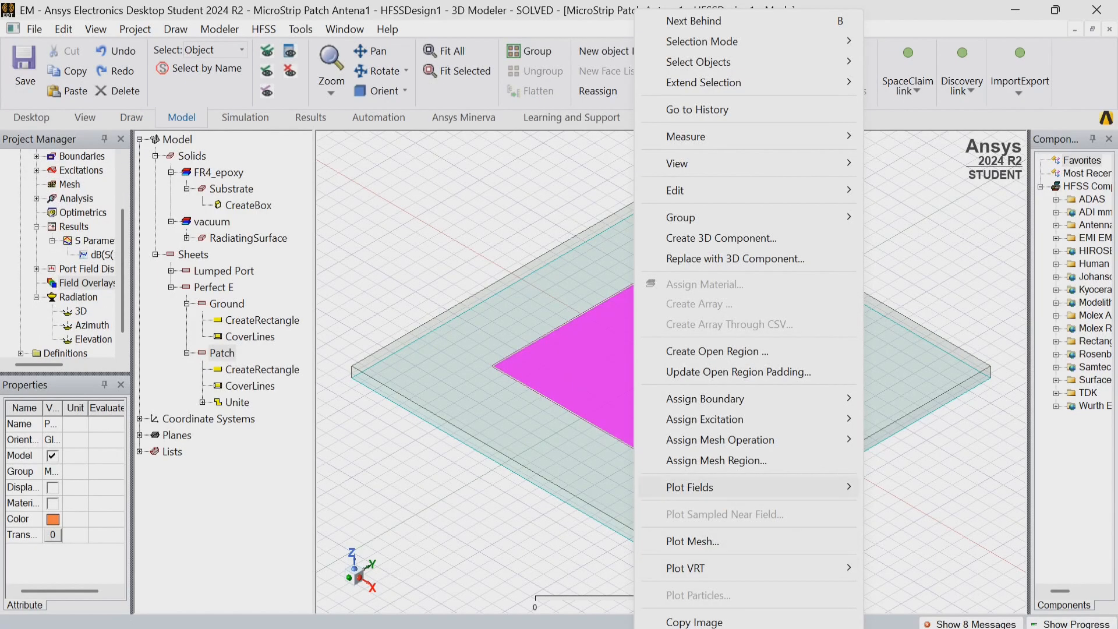
mouse_move(728, 487)
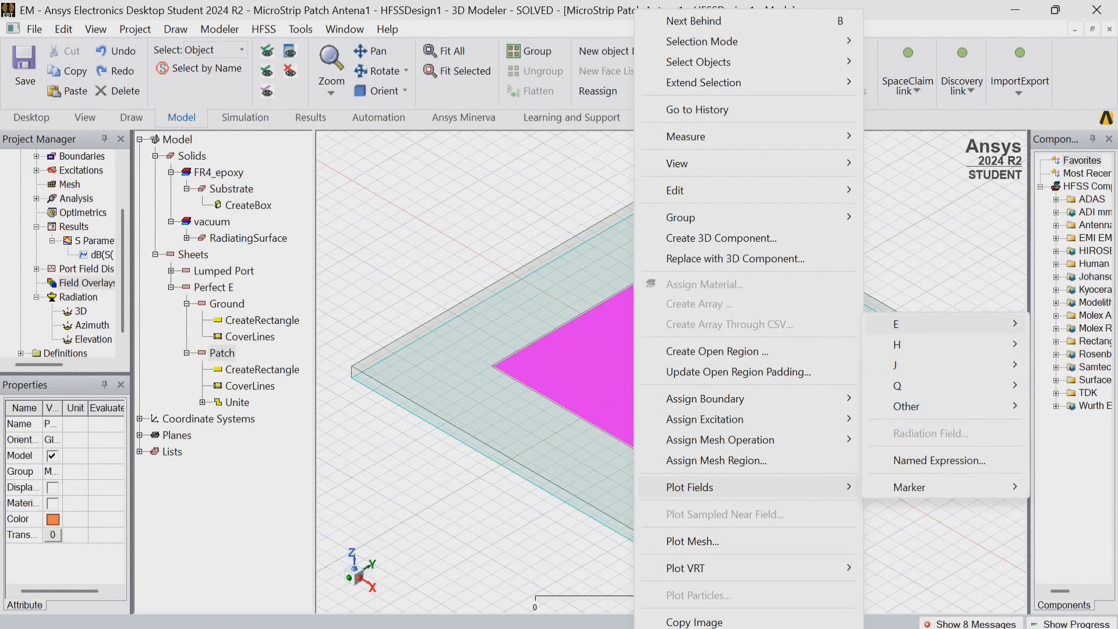
mouse_move(909, 324)
left_click(762, 324)
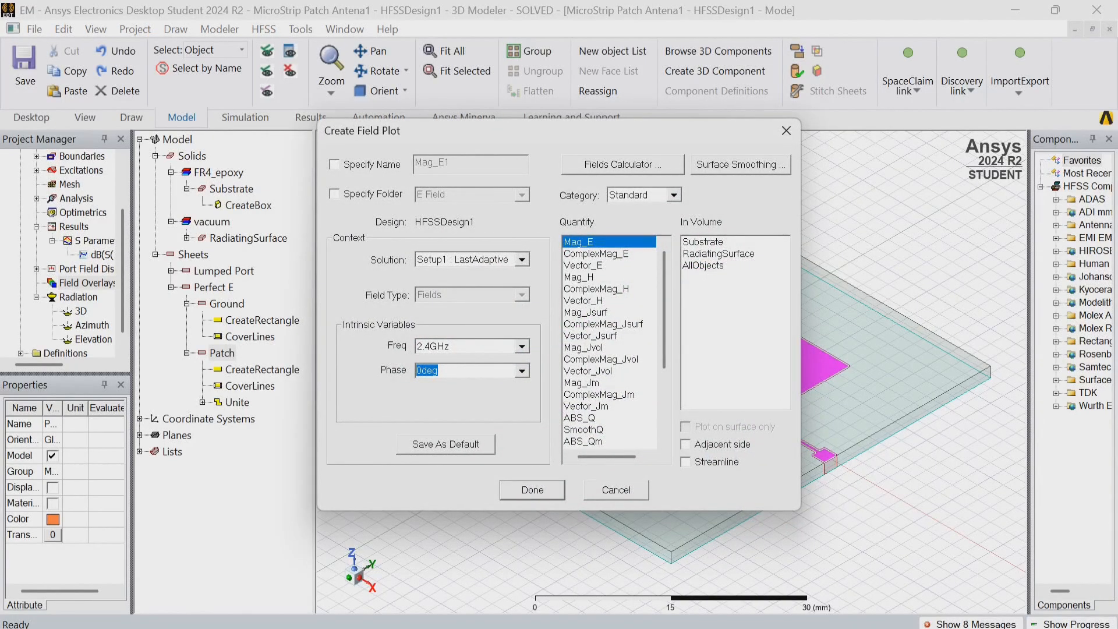
left_click(522, 371)
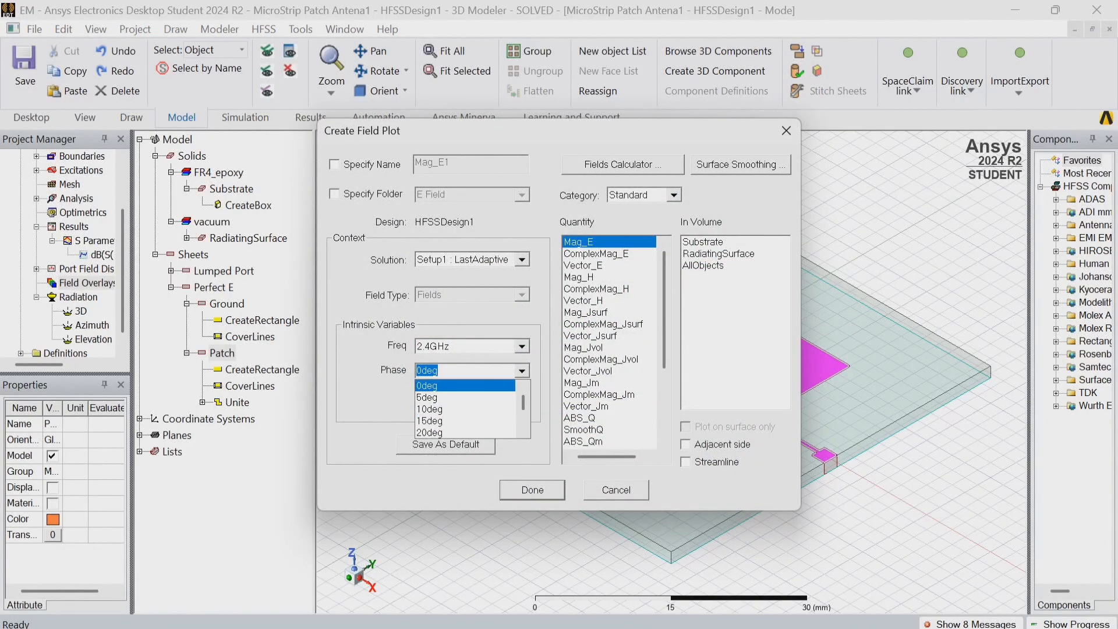
left_click(466, 385)
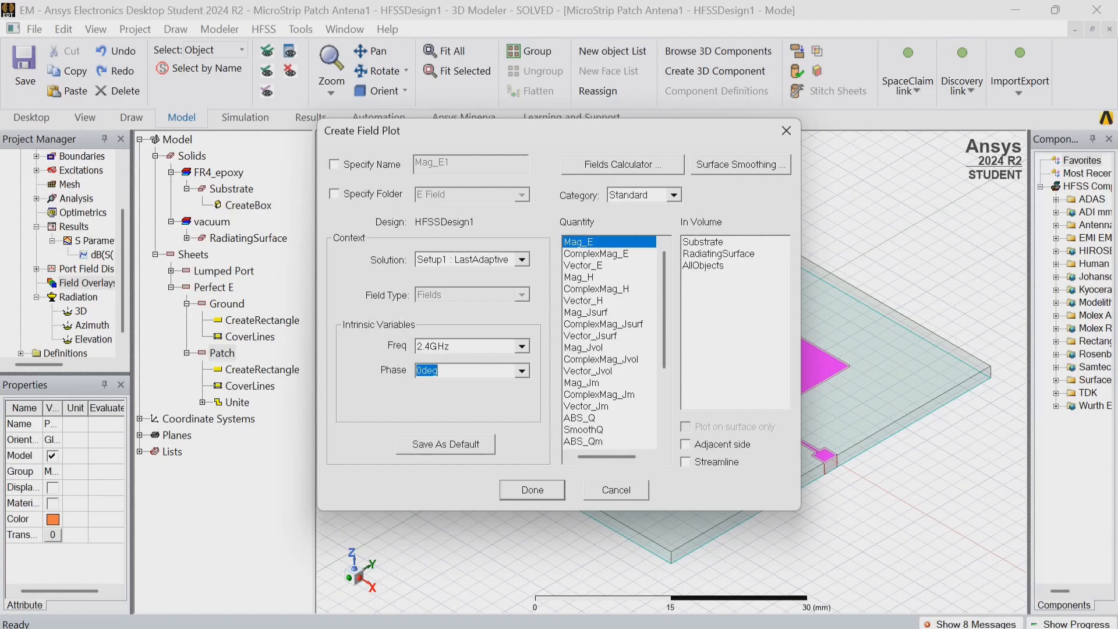
key("Return")
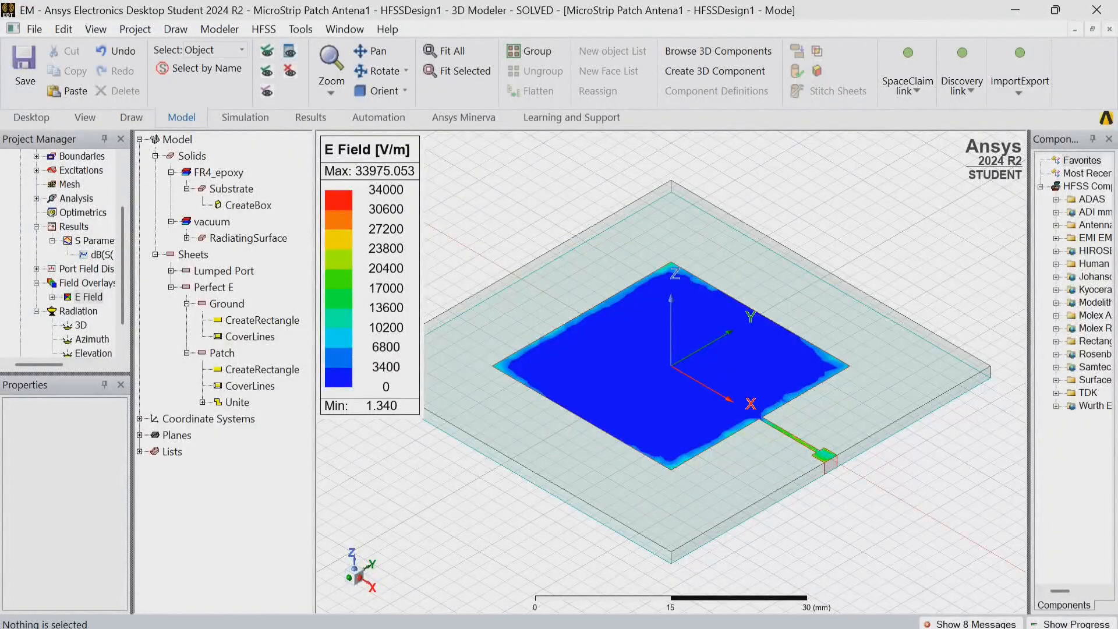
Animate the E-field plot over Phase from 0deg to 170deg in 17 steps, and close the animation after viewing it.
left_click(621, 373)
right_click(622, 373)
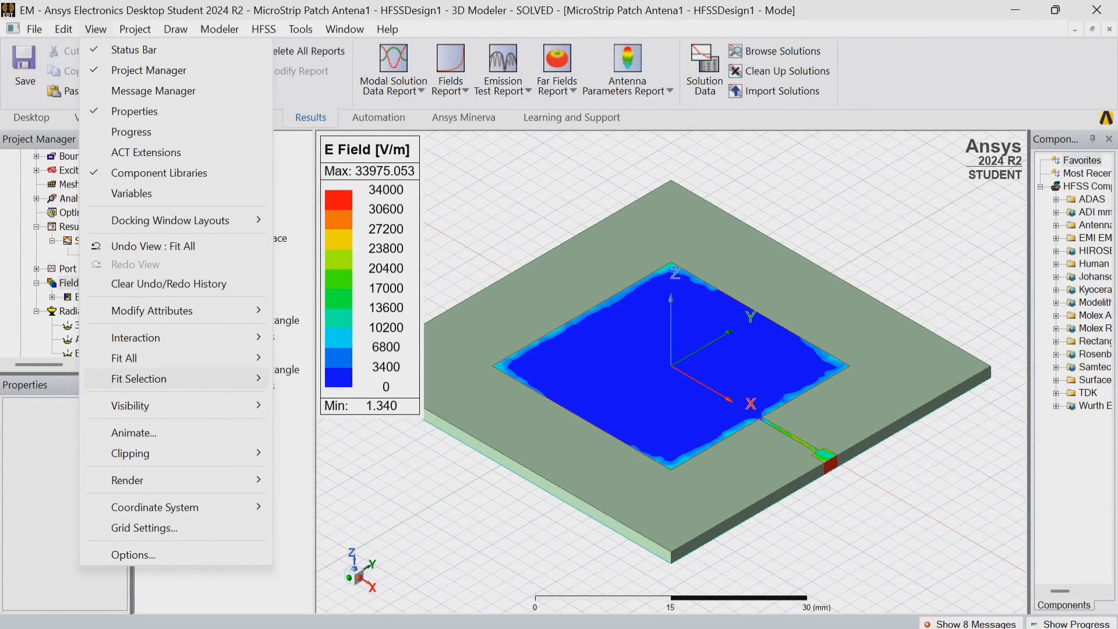
left_click(134, 432)
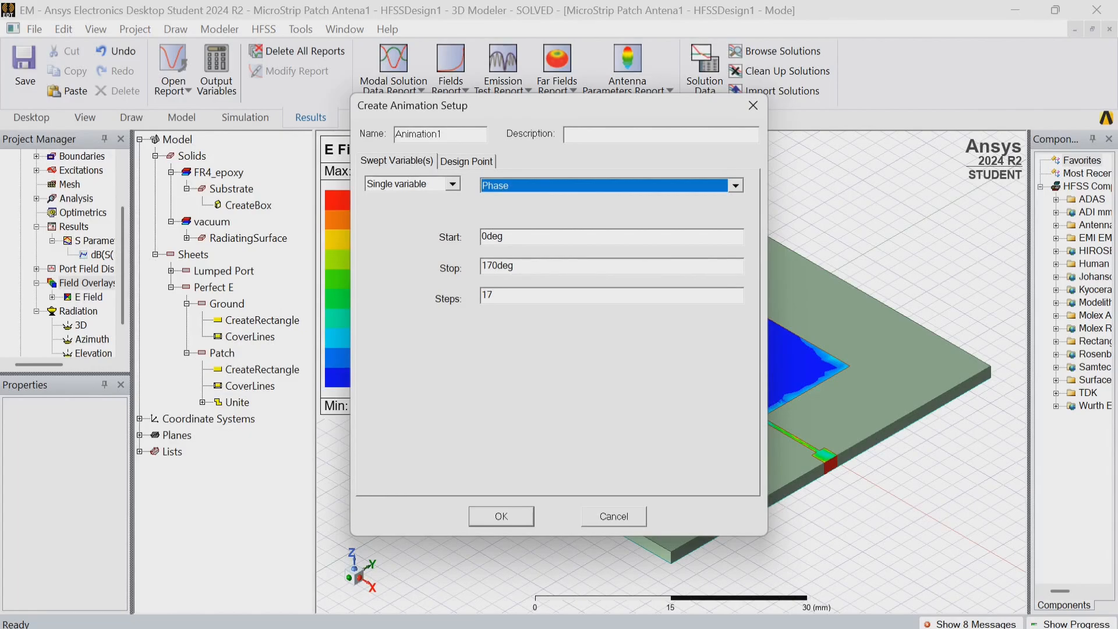
left_click(501, 516)
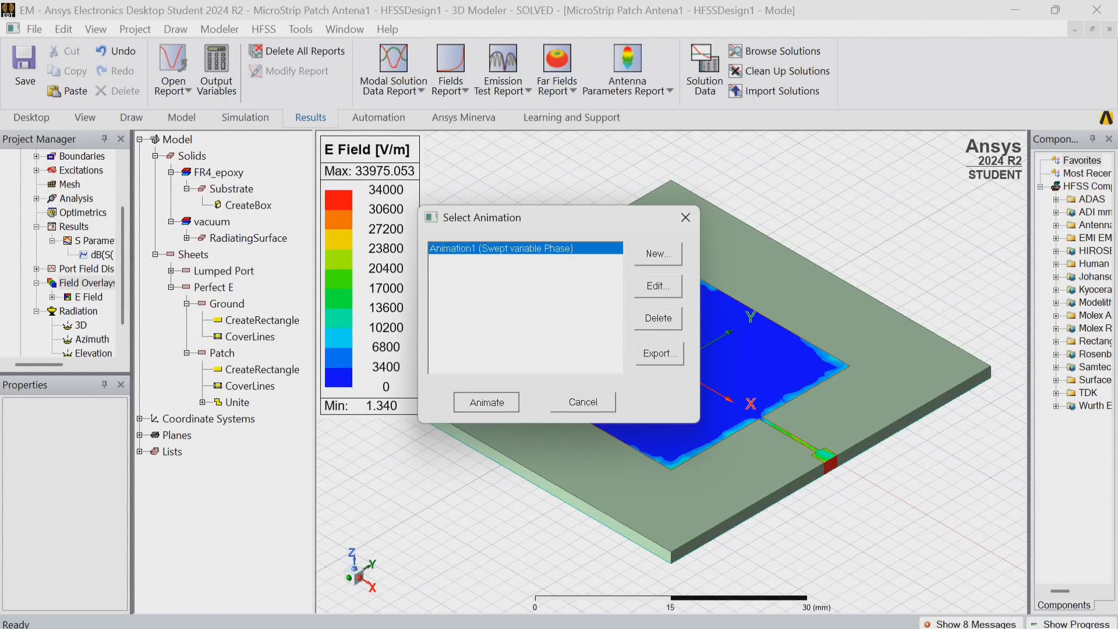
left_click(486, 402)
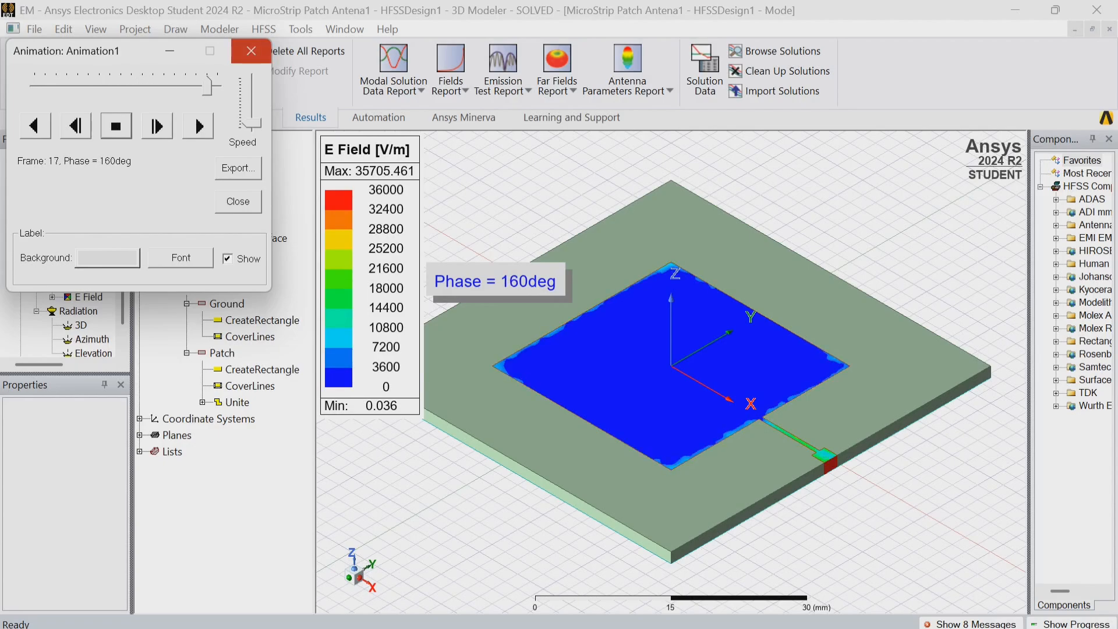
left_click(251, 51)
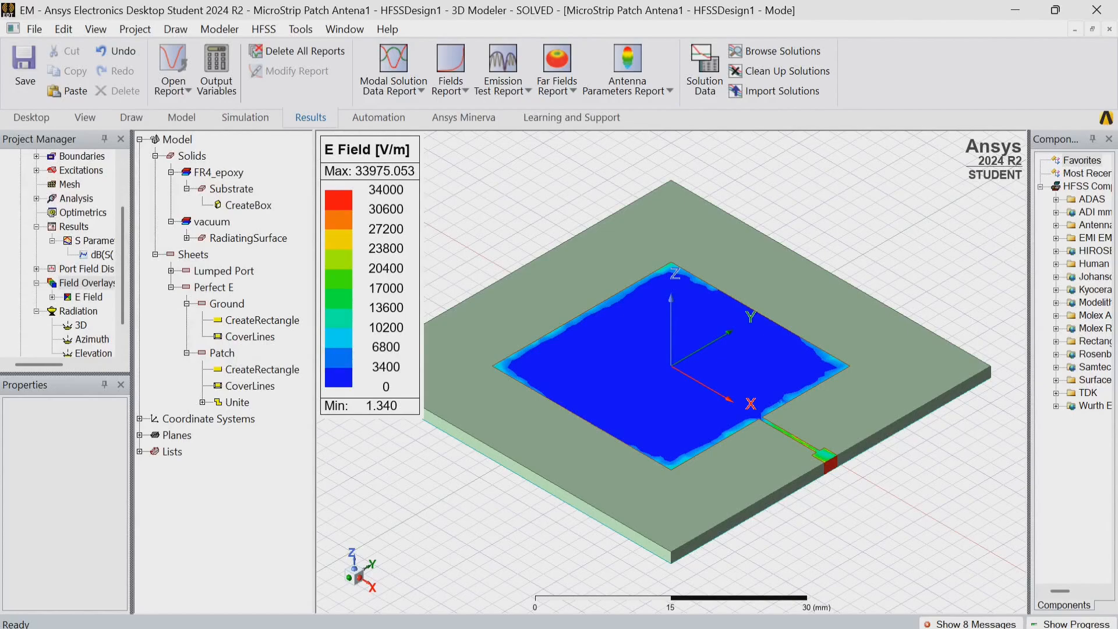
Delete all plots in the E Field folder of the field overlays.
left_click(87, 283)
left_click(89, 297)
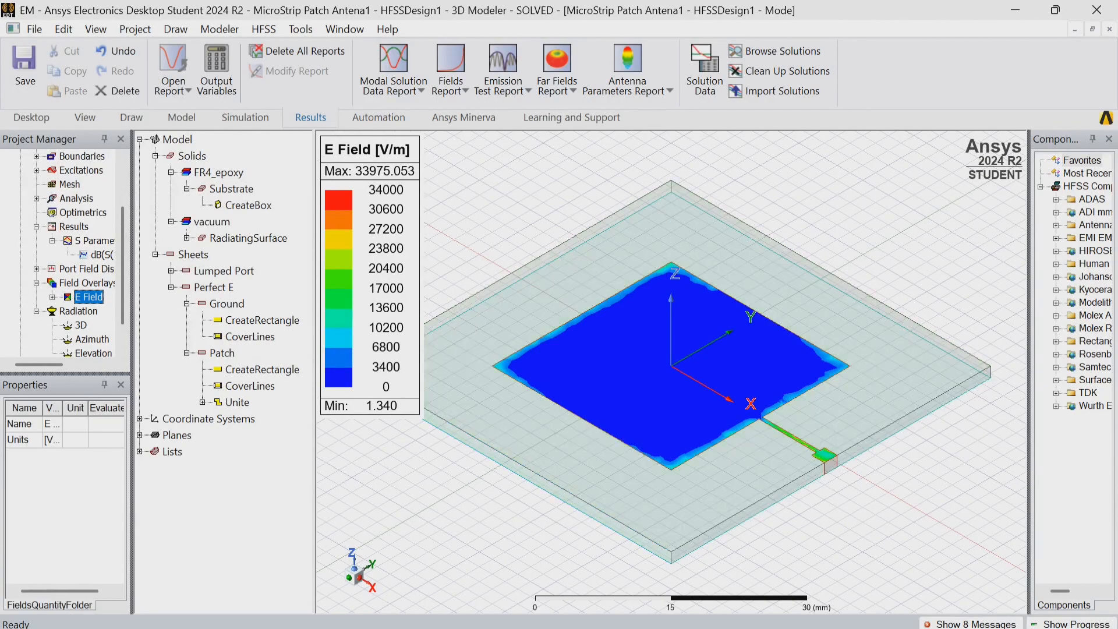
left_click(118, 91)
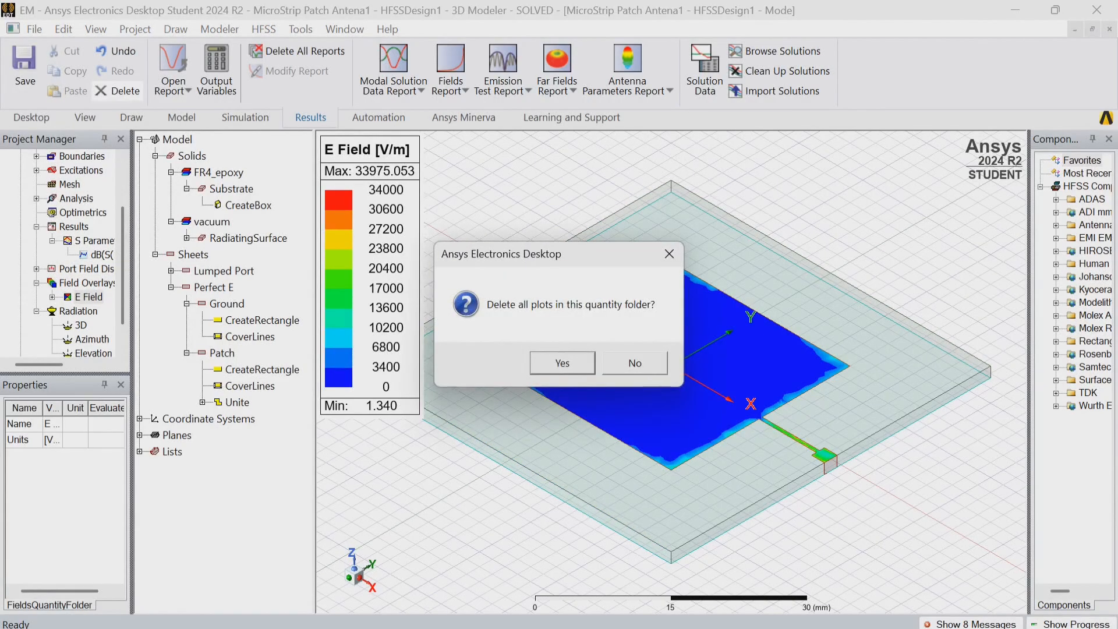
left_click(563, 363)
Plot the Mag_H field on the Patch sheet using Setup1 : LastAdaptive at 2.4GHz and 0deg phase.
left_click(586, 366)
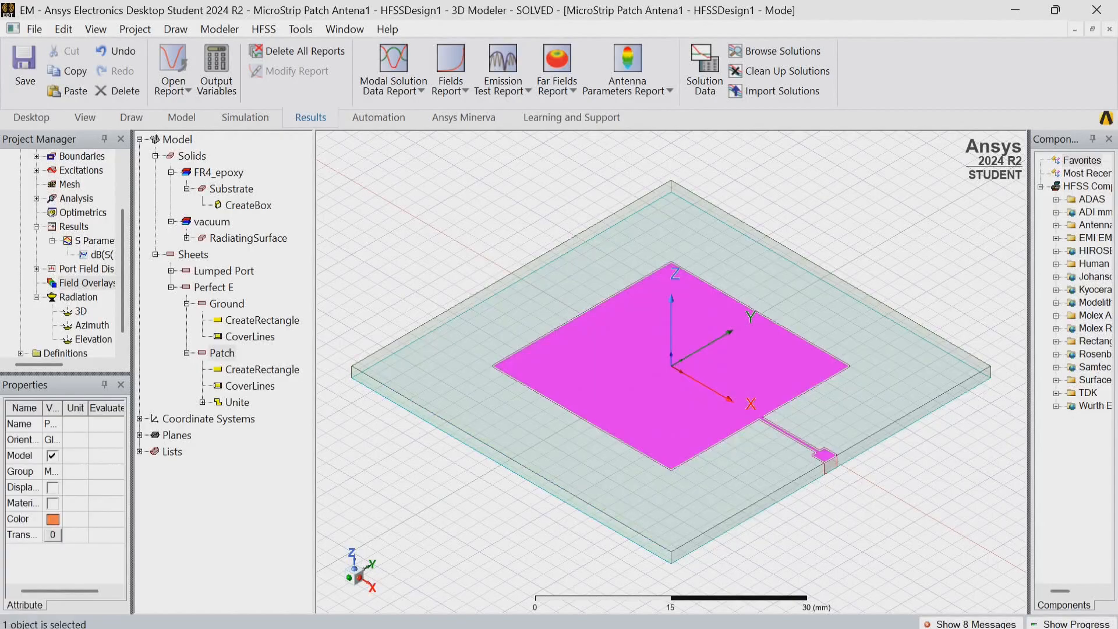
right_click(587, 366)
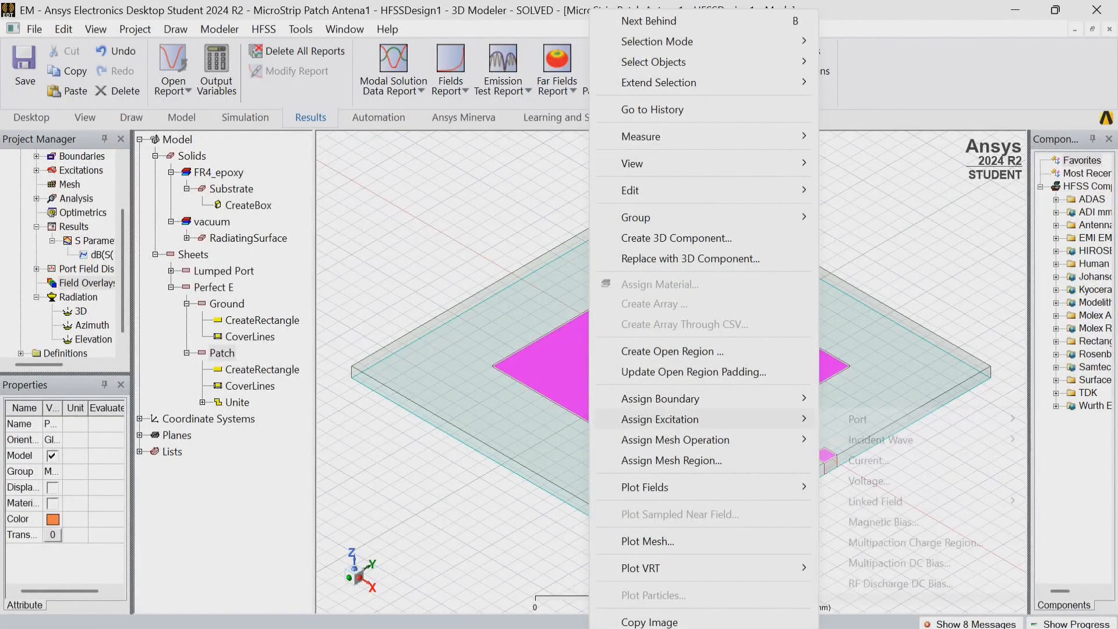
mouse_move(660, 420)
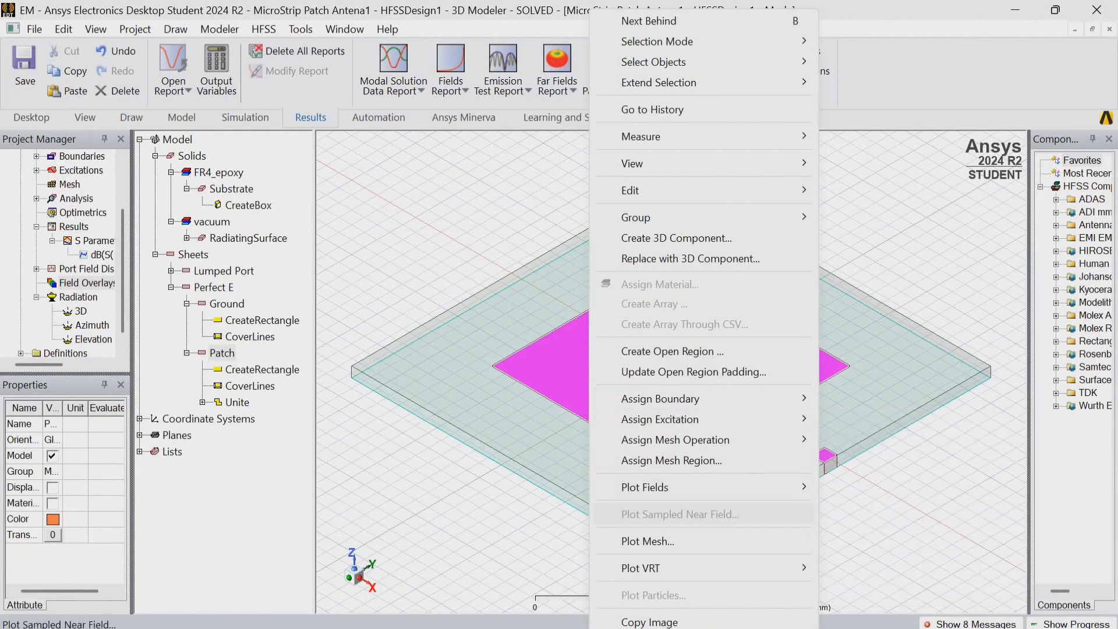
mouse_move(645, 487)
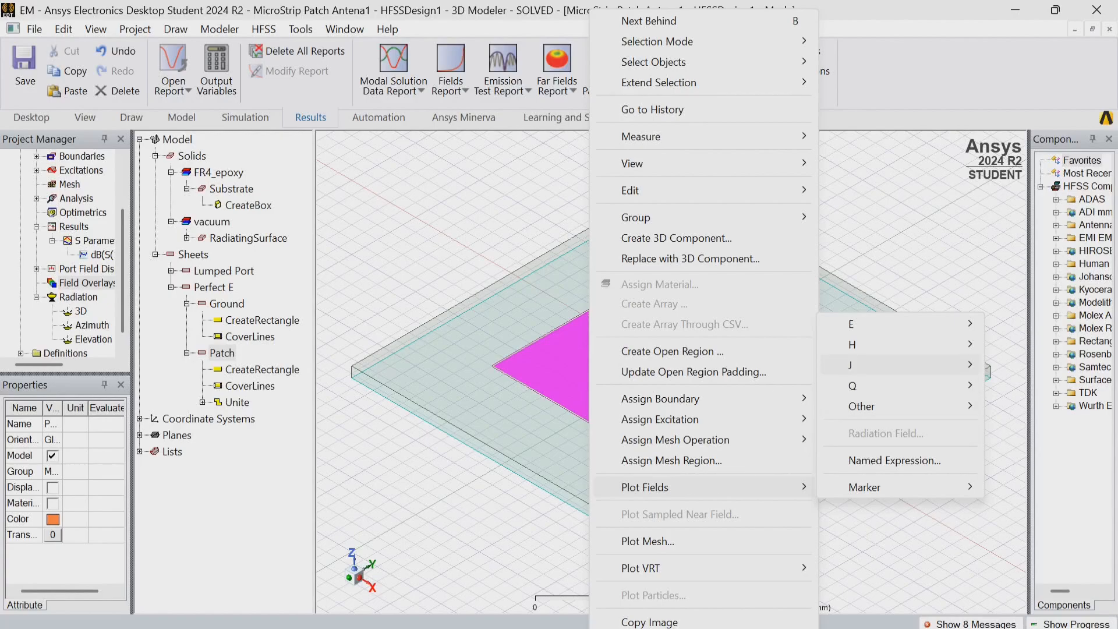
mouse_move(856, 344)
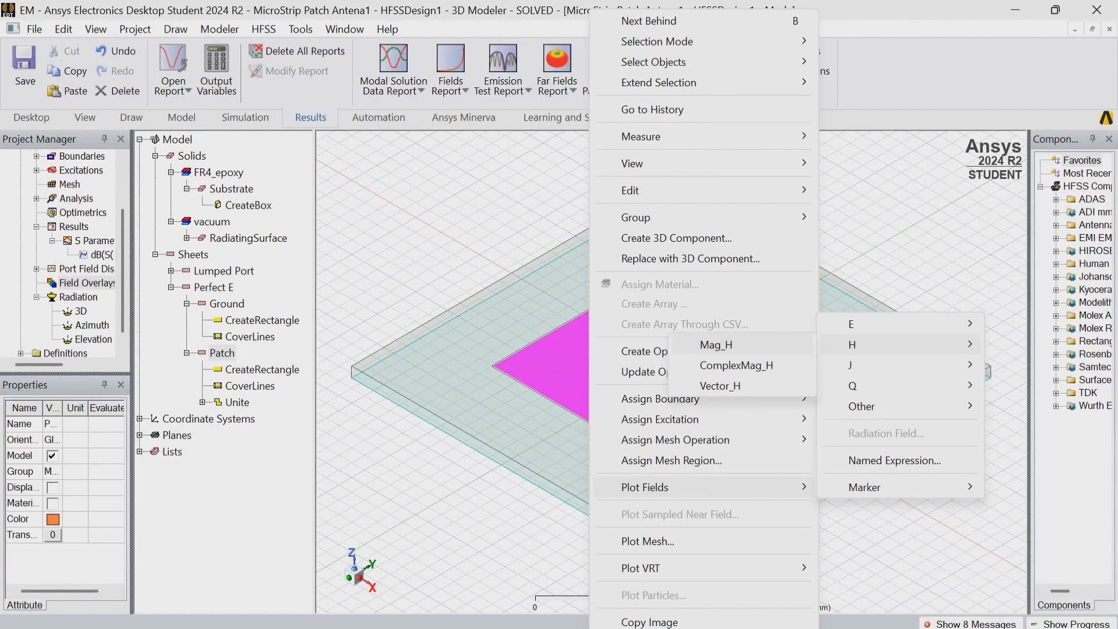
left_click(716, 345)
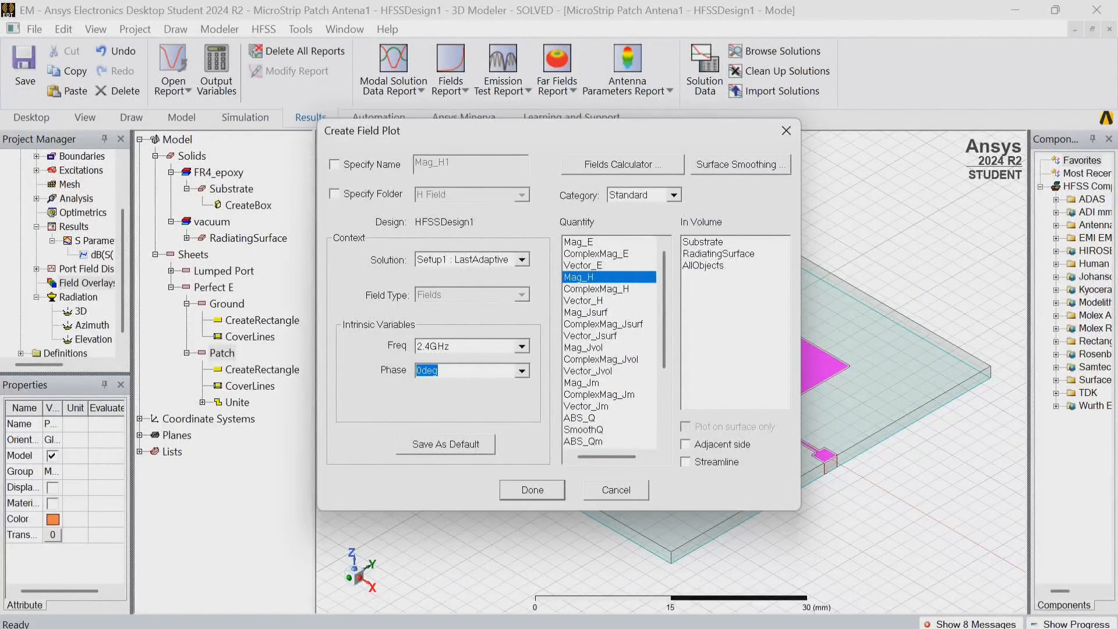
key("Return")
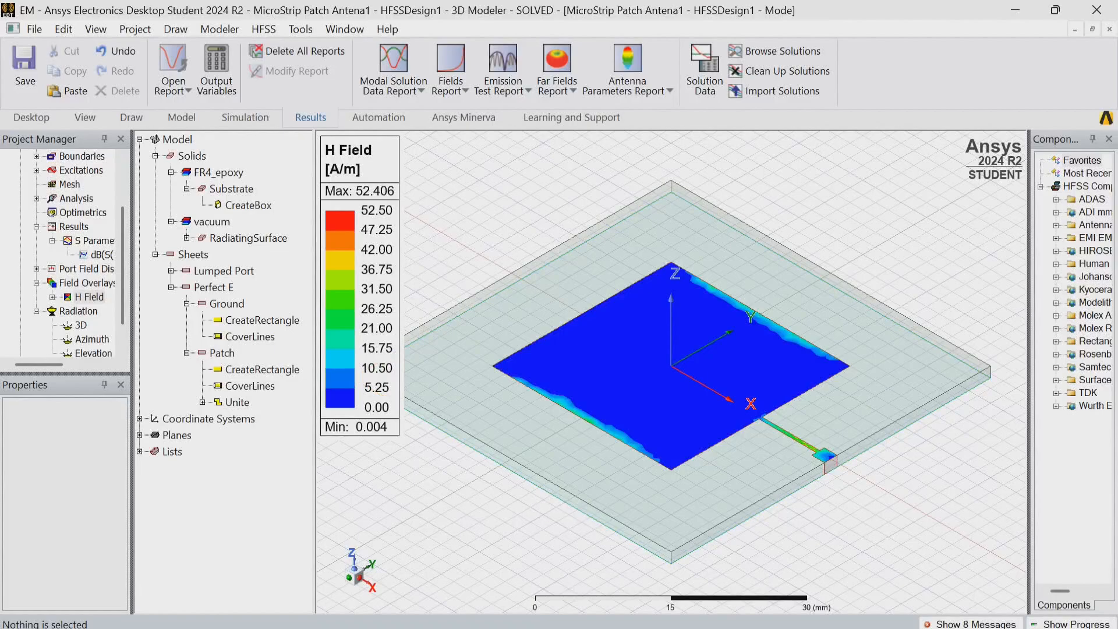
Animate the H-field plot with the existing Animation1 sweep over Phase, and close the animation after viewing it.
left_click(95, 29)
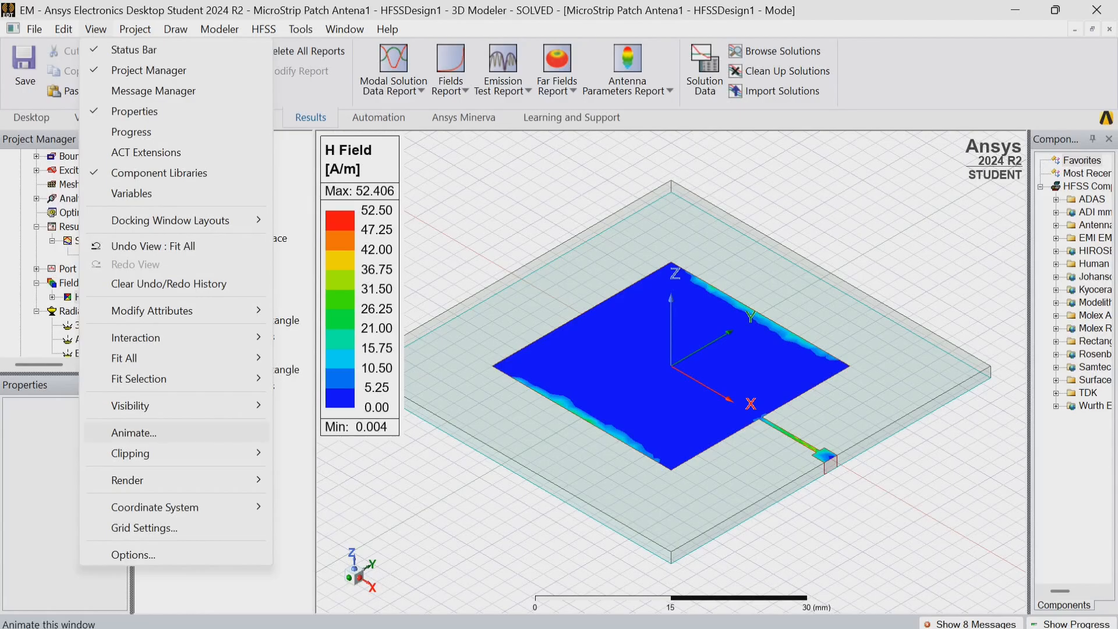
left_click(134, 433)
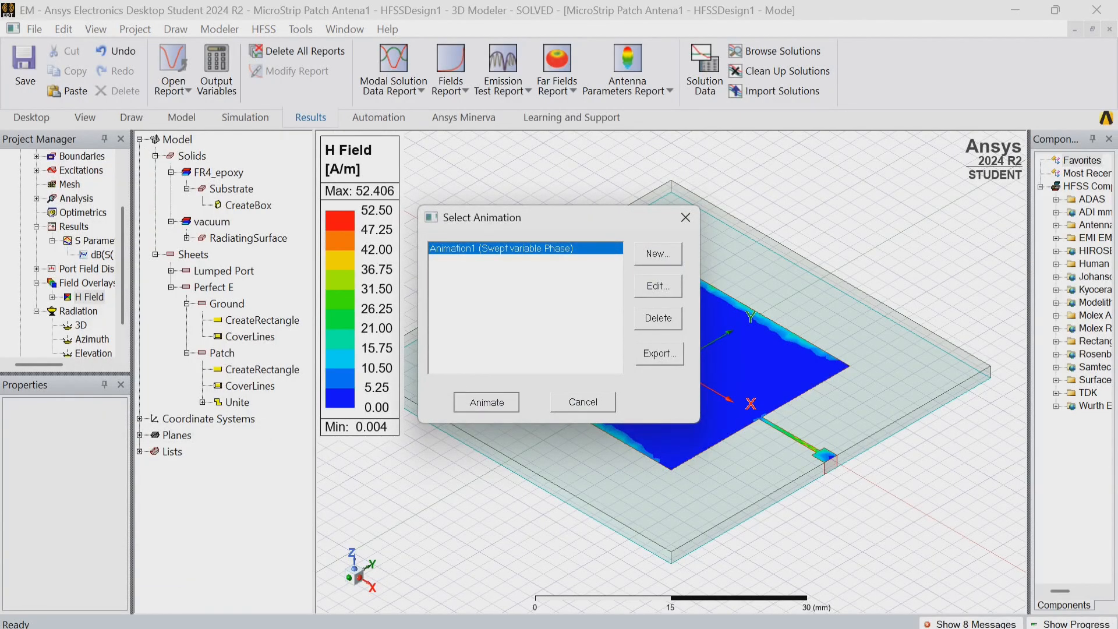
left_click(487, 402)
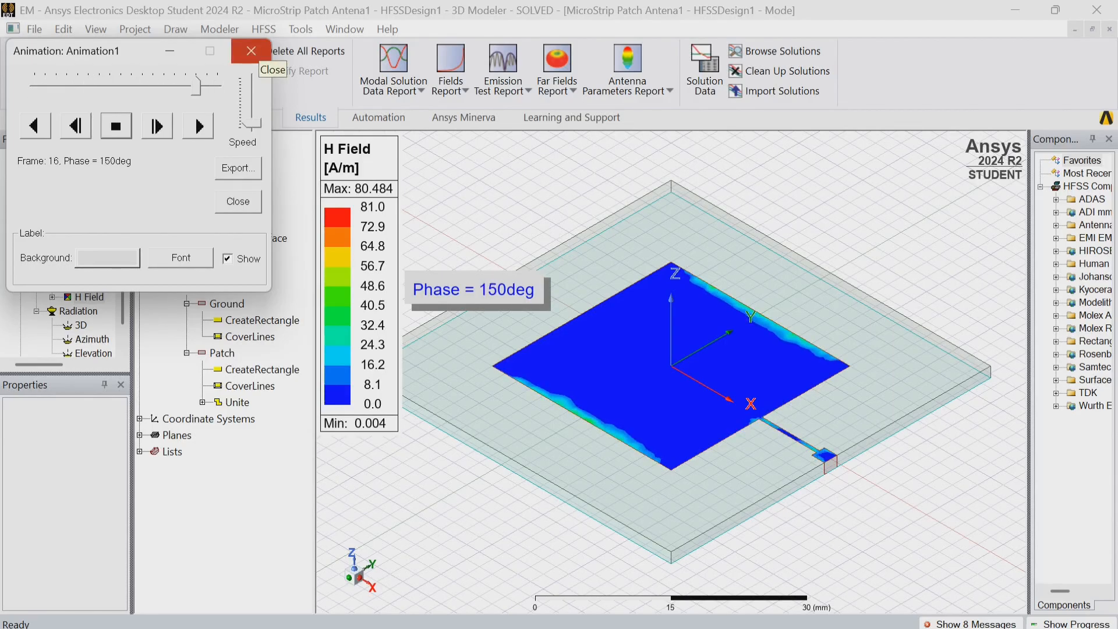
left_click(251, 52)
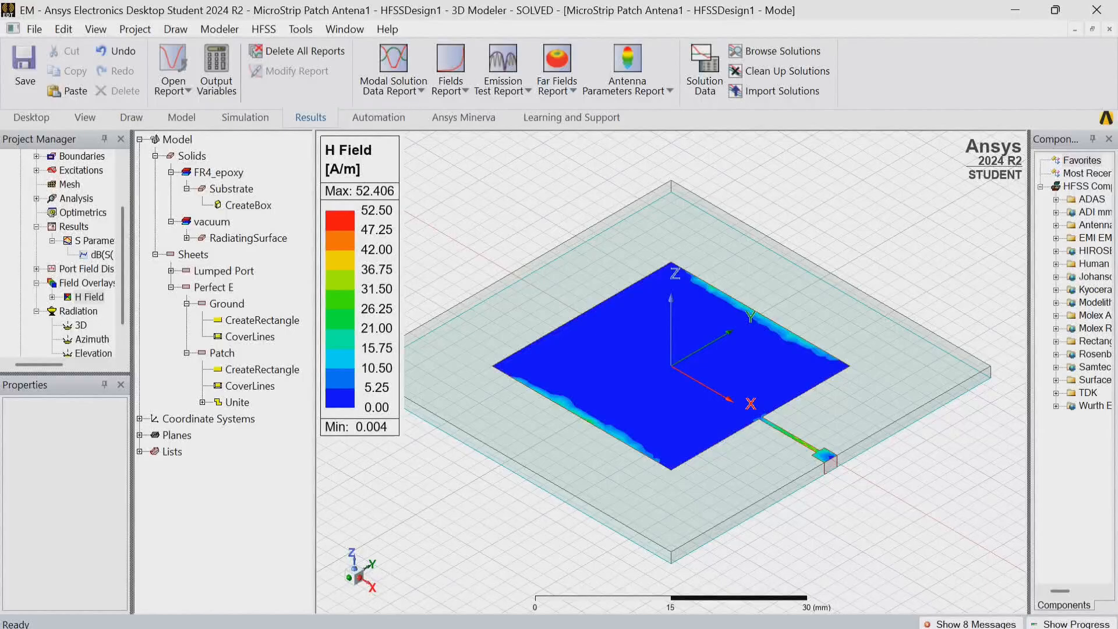
Select the Field Overlays folder of HFSSDesign1.
left_click(87, 283)
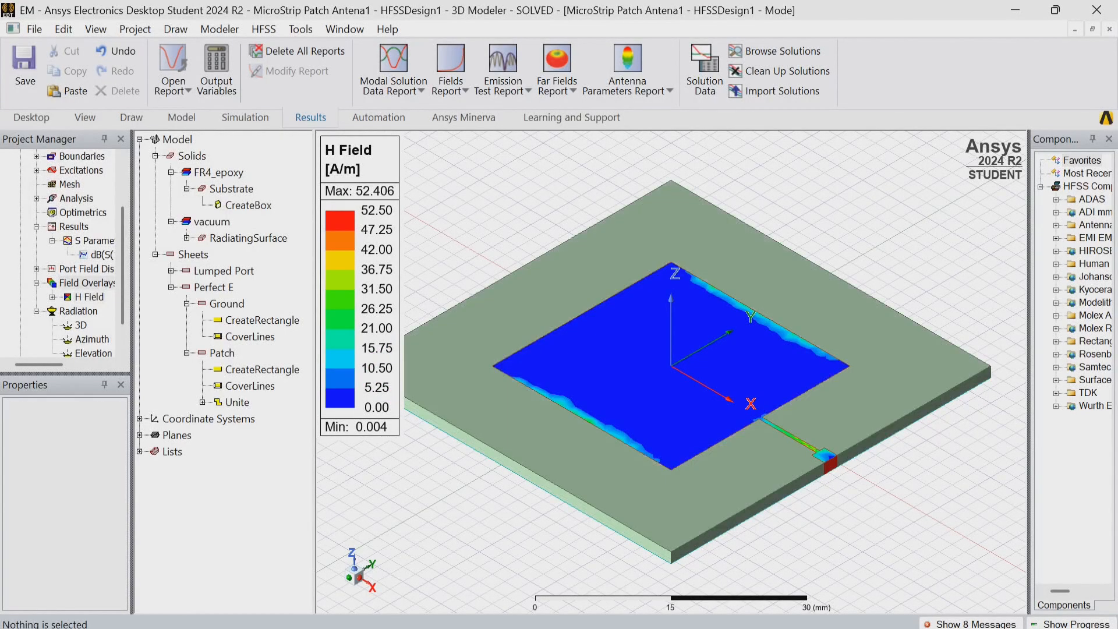